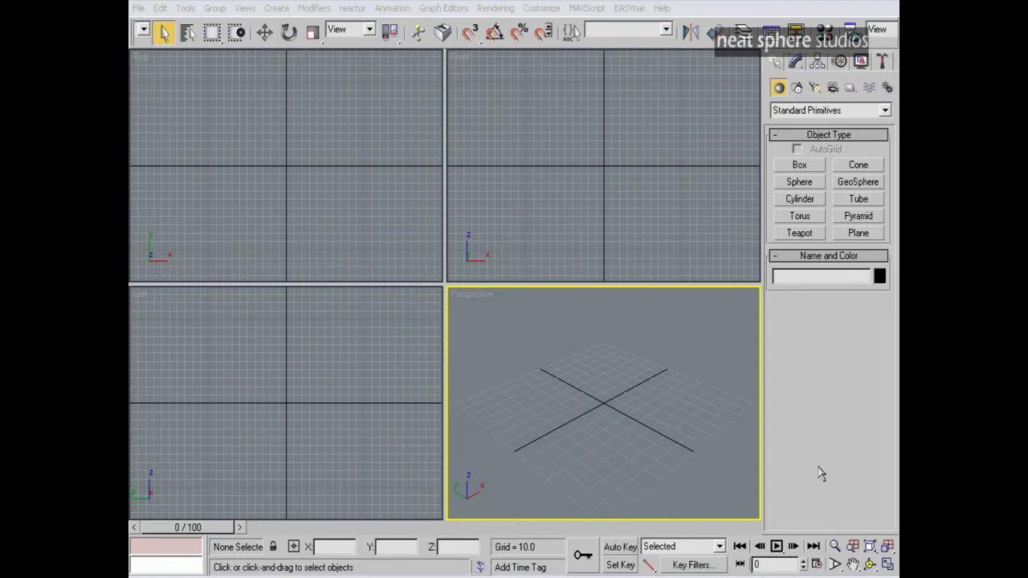
# Create a cylinder with a radius of about 45 and a height of about 59 in the Perspective view
pyautogui.click(801, 199)
pyautogui.moveTo(482, 393); pyautogui.dragTo(498, 418)
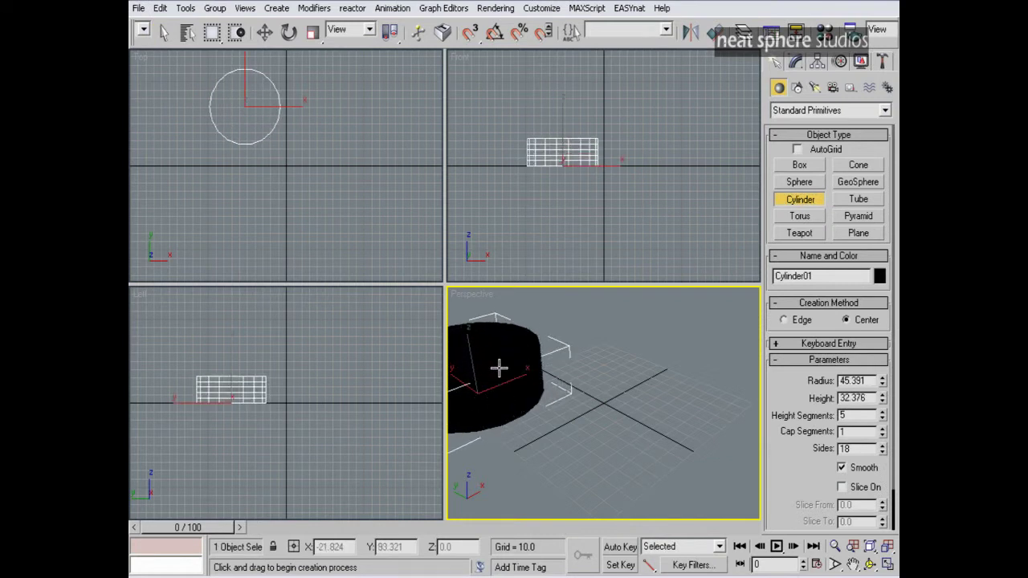
pyautogui.click(500, 321)
pyautogui.rightClick(524, 347)
# Assign a default grey material to the cylinder and display its edged faces in the Perspective view
pyautogui.hotkey('alt', 'z')
pyautogui.moveTo(549, 356); pyautogui.dragTo(535, 440)
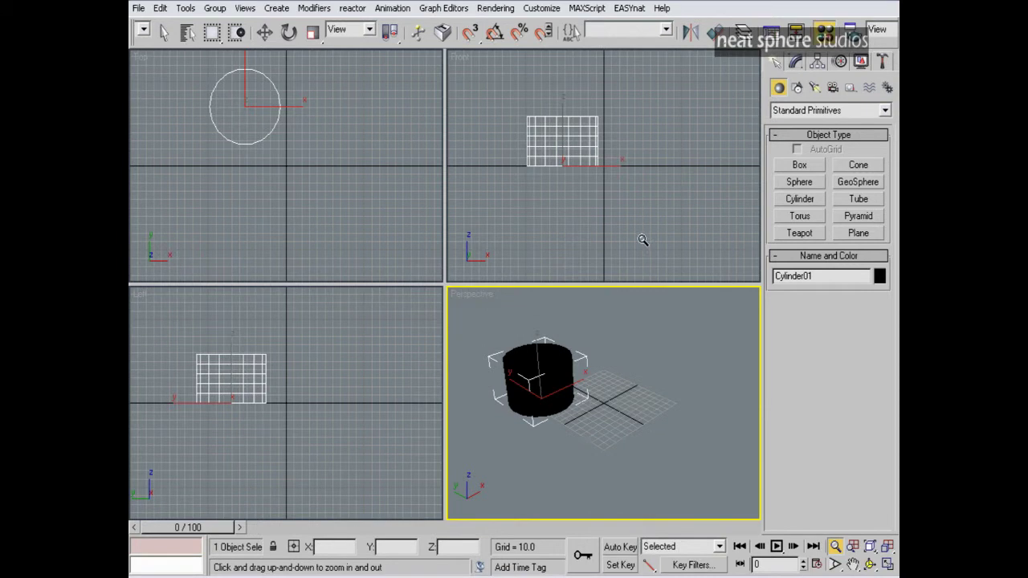
pyautogui.press('m')
pyautogui.click(565, 288)
pyautogui.click(772, 62)
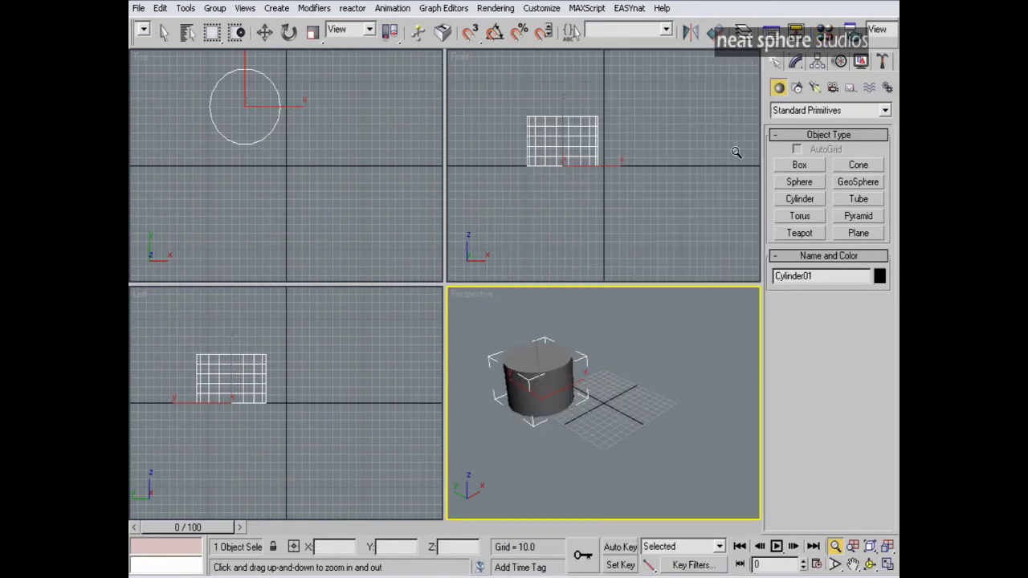
pyautogui.click(797, 63)
pyautogui.press('F4')
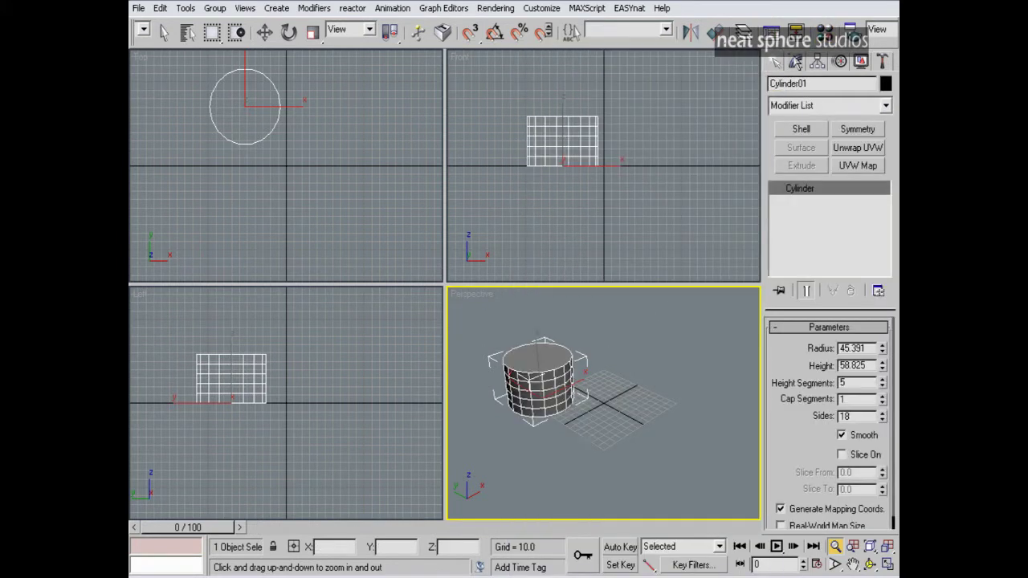
# Reshape the cylinder into a slender pillar with a radius of about 7.5 and a height of about 221
pyautogui.moveTo(883, 351); pyautogui.dragTo(879, 213)
pyautogui.moveTo(587, 377)
pyautogui.mouseDown()
pyautogui.moveTo(613, 447)
pyautogui.moveTo(610, 415)
pyautogui.moveTo(636, 441)
pyautogui.moveTo(578, 390)
pyautogui.mouseUp()
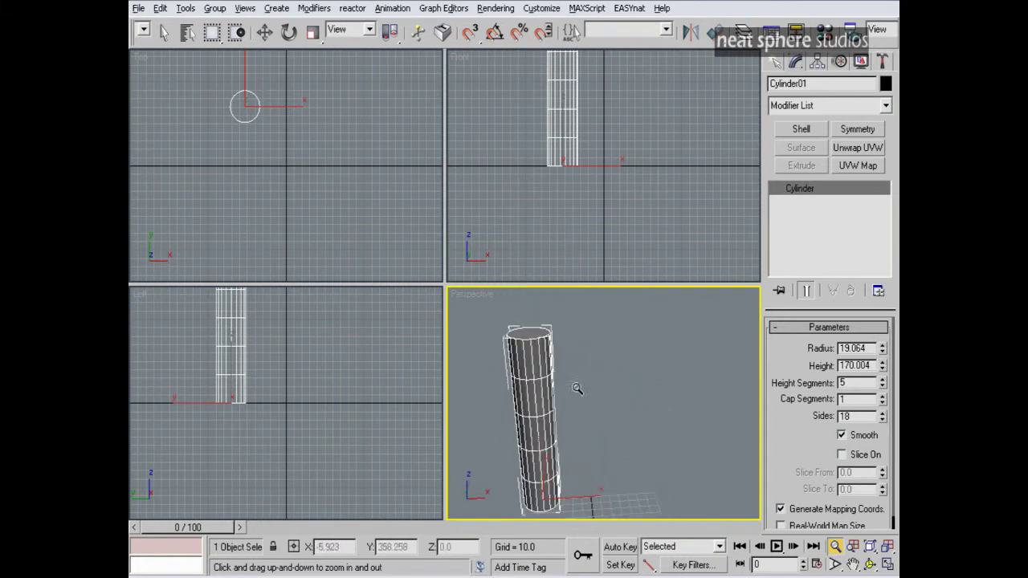
pyautogui.moveTo(882, 351); pyautogui.dragTo(878, 401)
pyautogui.moveTo(557, 428); pyautogui.dragTo(599, 420)
pyautogui.moveTo(629, 381); pyautogui.dragTo(628, 405)
pyautogui.moveTo(881, 351)
pyautogui.mouseDown()
pyautogui.moveTo(881, 363)
pyautogui.moveTo(881, 346)
pyautogui.mouseUp()
# Clone the pillar twice as copies in the Top view, arranging the three pillars at the corners of a triangle
pyautogui.moveTo(651, 371); pyautogui.dragTo(639, 393, button='middle')
pyautogui.moveTo(249, 126); pyautogui.dragTo(244, 167, button='middle')
pyautogui.rightClick(245, 166)
pyautogui.press('w')
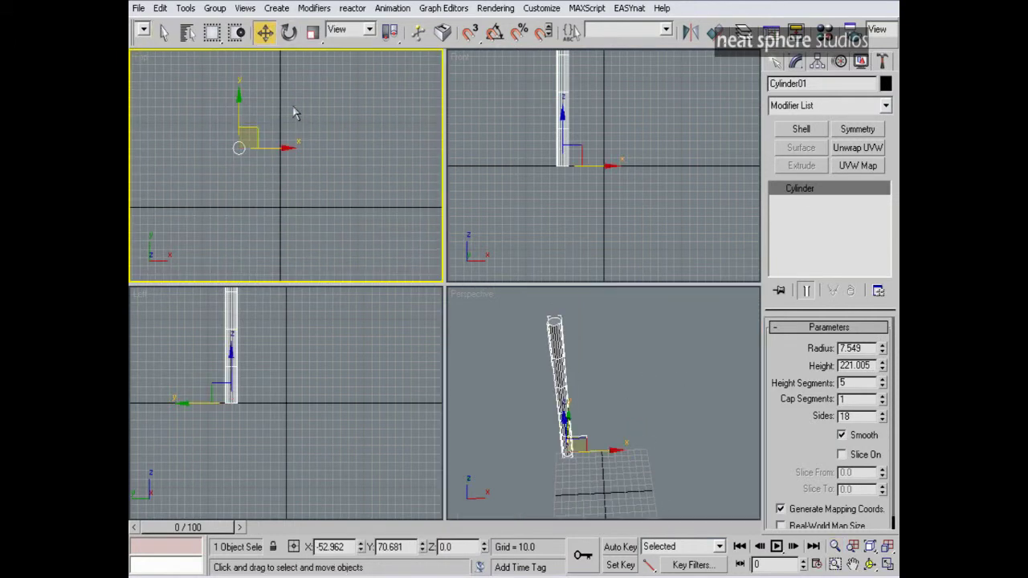
pyautogui.moveTo(269, 153)
pyautogui.keyDown('shift'); pyautogui.mouseDown()
pyautogui.moveTo(354, 157)
pyautogui.moveTo(291, 191)
pyautogui.moveTo(296, 224)
pyautogui.mouseUp(); pyautogui.keyUp('shift')
pyautogui.click(515, 358)
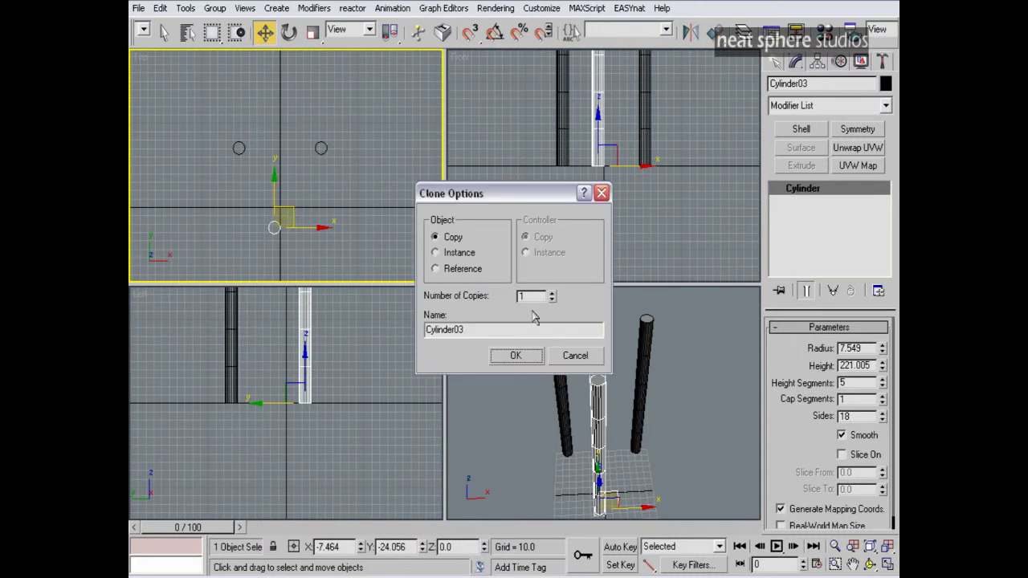
pyautogui.click(537, 363)
# Draw a closed triangular line in the Top view through the centres of the three pillars
pyautogui.moveTo(522, 361)
pyautogui.keyDown('alt'); pyautogui.mouseDown(button='middle')
pyautogui.moveTo(495, 334)
pyautogui.moveTo(534, 379)
pyautogui.moveTo(633, 382)
pyautogui.mouseUp(button='middle'); pyautogui.keyUp('alt')
pyautogui.hotkey('alt', 'z')
pyautogui.moveTo(636, 374); pyautogui.dragTo(661, 381)
pyautogui.moveTo(652, 390); pyautogui.dragTo(681, 357, button='middle')
pyautogui.moveTo(683, 356); pyautogui.dragTo(686, 370)
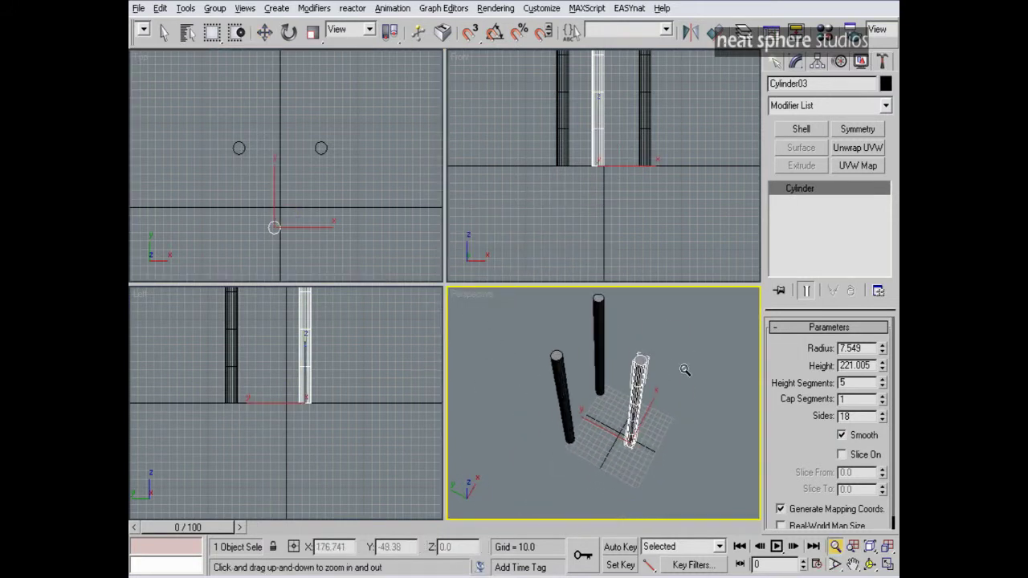
pyautogui.click(774, 63)
pyautogui.click(797, 87)
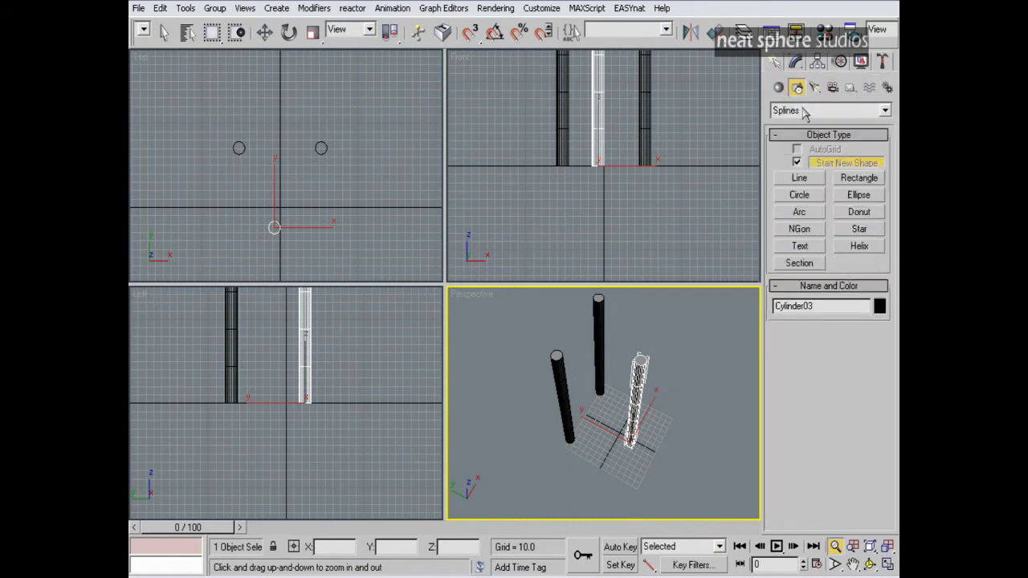
pyautogui.click(800, 178)
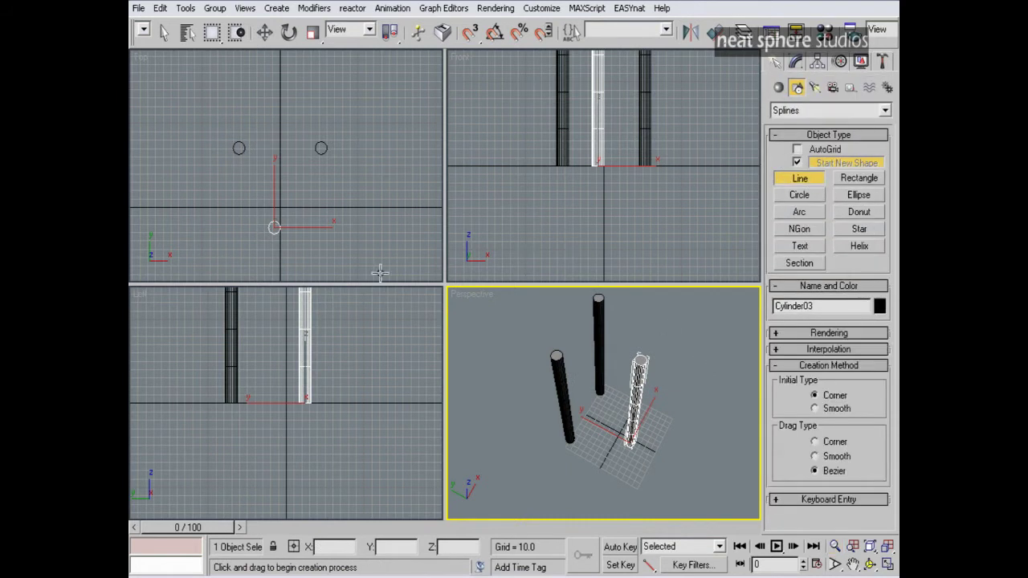
pyautogui.click(239, 147)
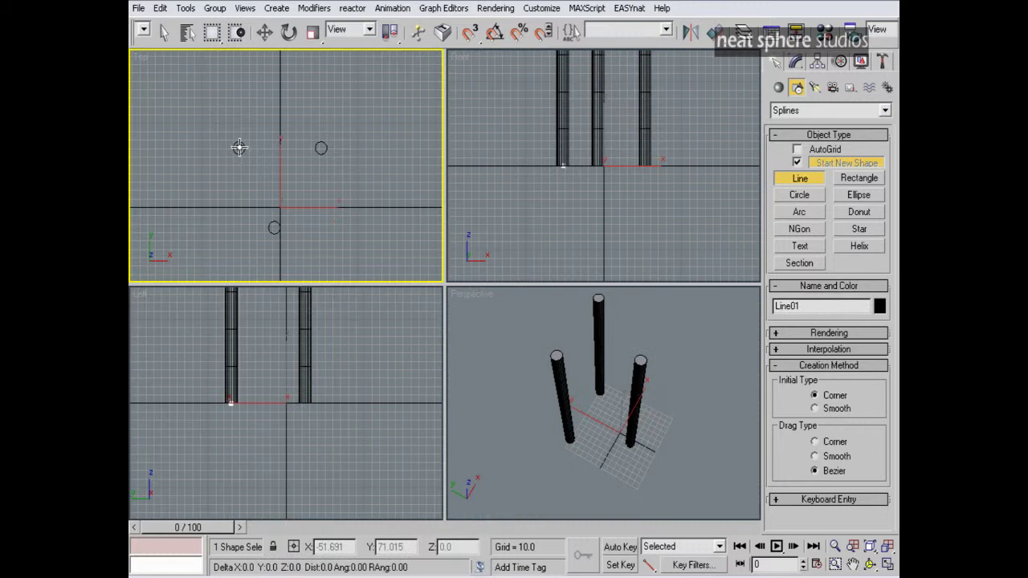
pyautogui.click(321, 148)
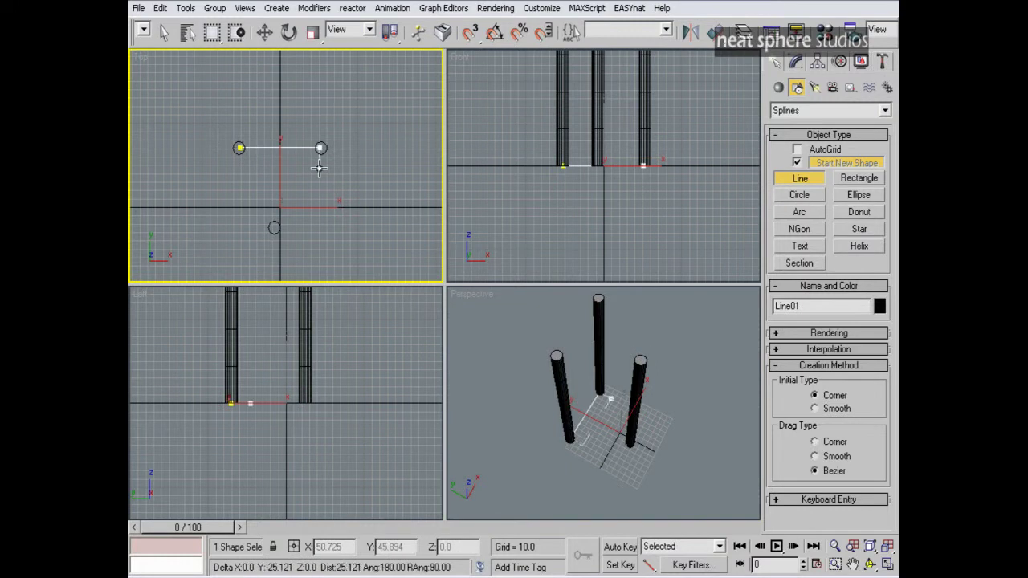
pyautogui.click(275, 228)
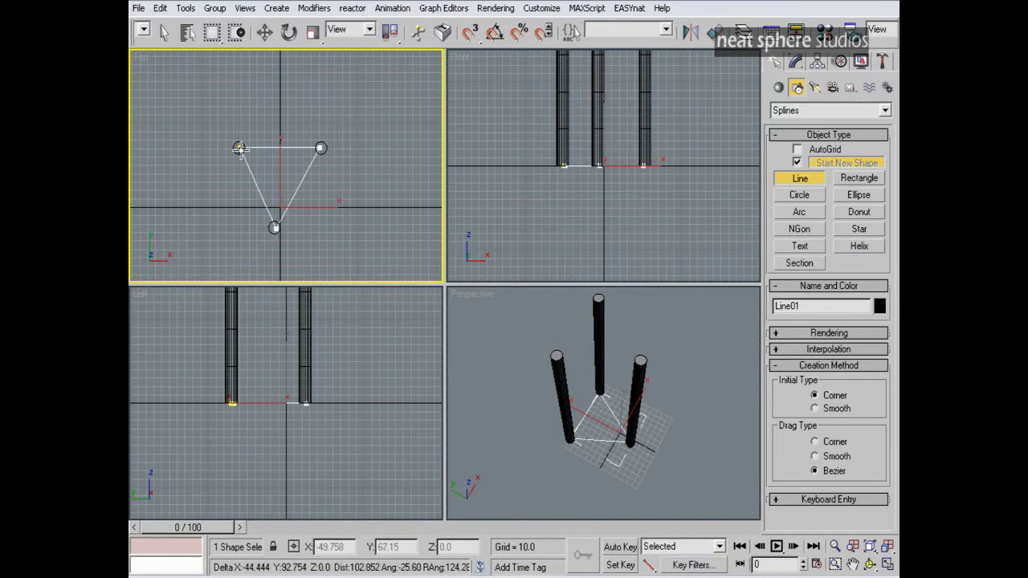
pyautogui.click(239, 147)
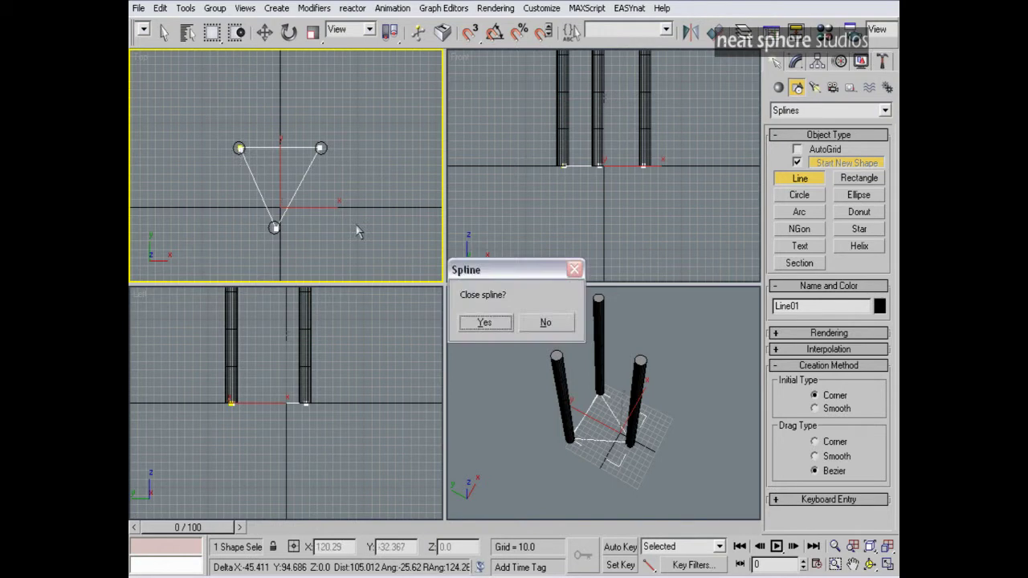
pyautogui.click(485, 320)
# Apply an Extrude modifier to the triangular line and assign it the 01 - Default material
pyautogui.click(794, 64)
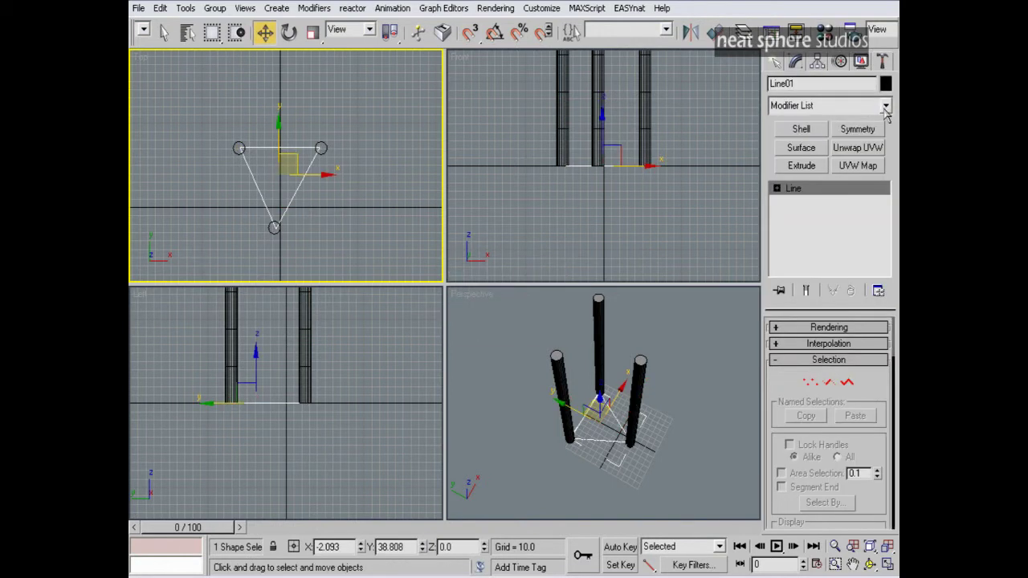
pyautogui.click(801, 164)
pyautogui.keyDown('alt'); pyautogui.moveTo(650, 434); pyautogui.dragTo(620, 386, button='middle'); pyautogui.keyUp('alt')
pyautogui.press('m')
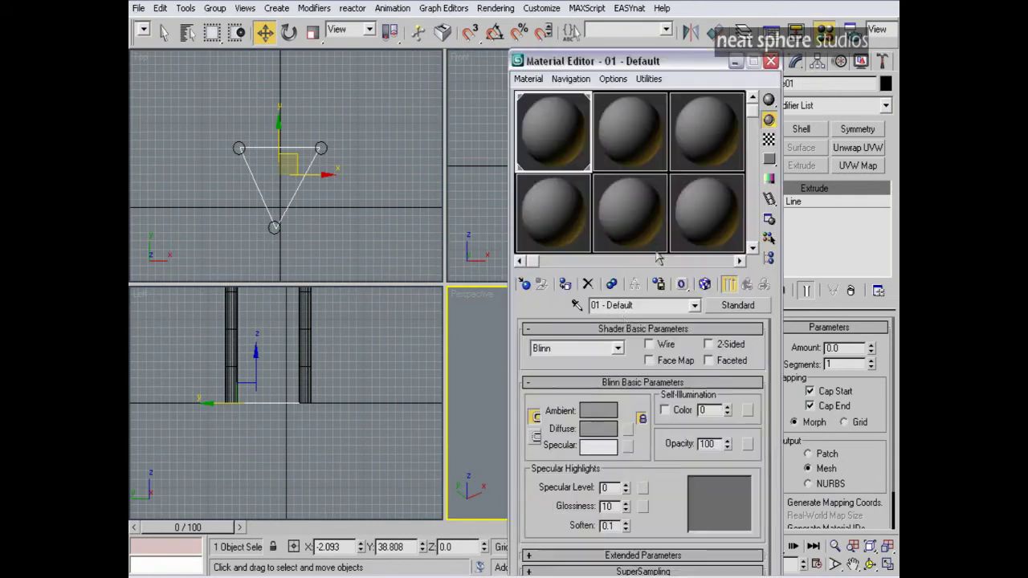
pyautogui.click(777, 51)
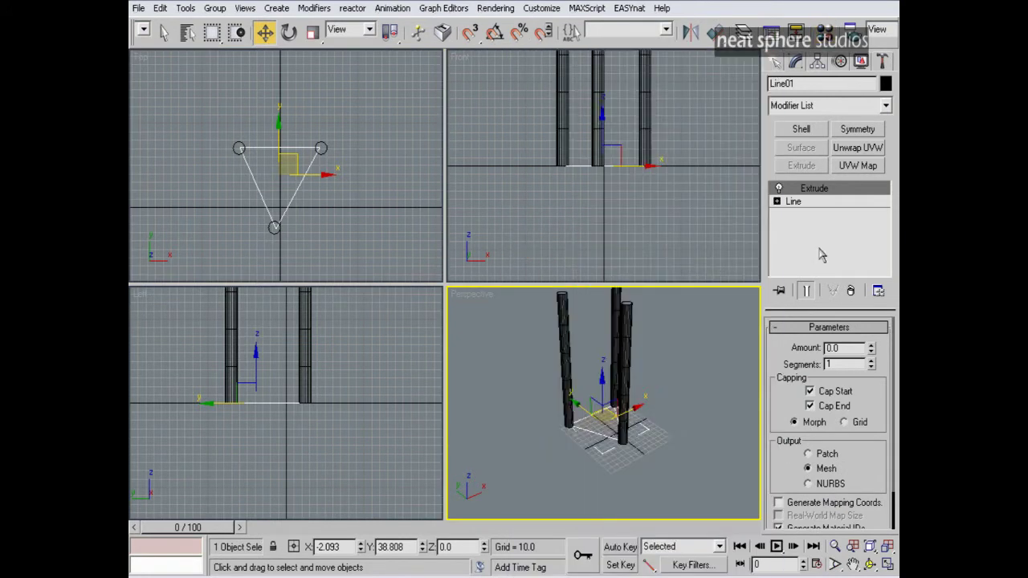
# Set the triangle's extrusion amount to about 215.5, close to the height of the pillars
pyautogui.moveTo(872, 350); pyautogui.dragTo(839, 103)
pyautogui.middleClick(646, 164)
pyautogui.scroll(-3, 640, 175)
pyautogui.moveTo(638, 177); pyautogui.dragTo(635, 241, button='middle')
pyautogui.moveTo(871, 351); pyautogui.dragTo(871, 269)
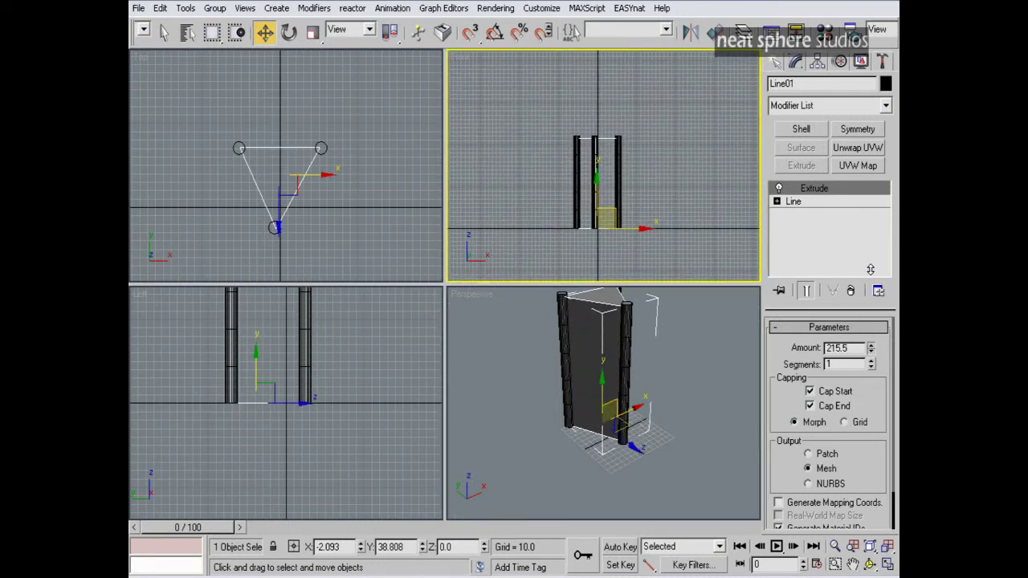
# Set the triangle's extrusion amount to about 322.5 and divide it into 25 segments
pyautogui.moveTo(649, 383)
pyautogui.keyDown('alt'); pyautogui.mouseDown(button='middle')
pyautogui.moveTo(647, 422)
pyautogui.moveTo(518, 372)
pyautogui.moveTo(409, 362)
pyautogui.moveTo(399, 453)
pyautogui.moveTo(549, 398)
pyautogui.moveTo(530, 362)
pyautogui.moveTo(518, 367)
pyautogui.moveTo(645, 391)
pyautogui.mouseUp(button='middle'); pyautogui.keyUp('alt')
pyautogui.hotkey('alt', 'z')
pyautogui.moveTo(645, 390); pyautogui.dragTo(649, 379)
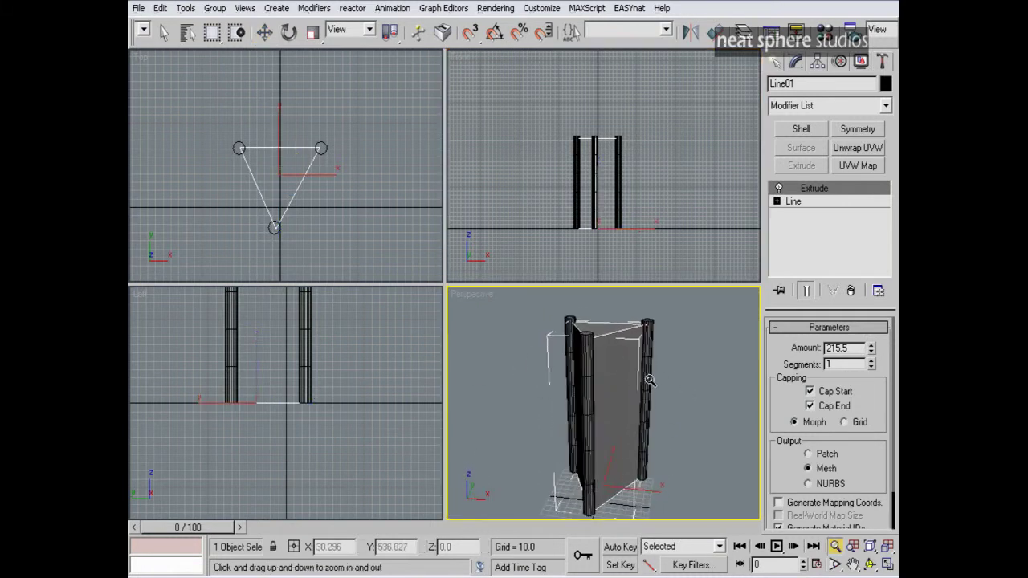
pyautogui.keyDown('alt'); pyautogui.moveTo(673, 383); pyautogui.dragTo(630, 367, button='middle'); pyautogui.keyUp('alt')
pyautogui.moveTo(629, 367); pyautogui.dragTo(631, 401)
pyautogui.moveTo(872, 354); pyautogui.dragTo(871, 176)
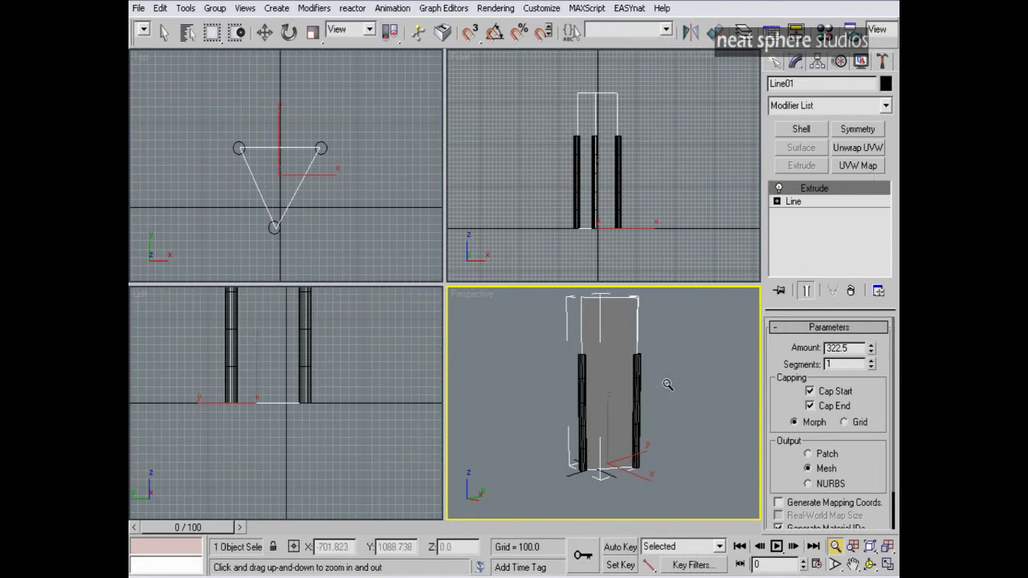
pyautogui.keyDown('alt'); pyautogui.moveTo(668, 374); pyautogui.dragTo(638, 416, button='middle'); pyautogui.keyUp('alt')
pyautogui.keyDown('alt'); pyautogui.moveTo(620, 454); pyautogui.dragTo(635, 404, button='middle'); pyautogui.keyUp('alt')
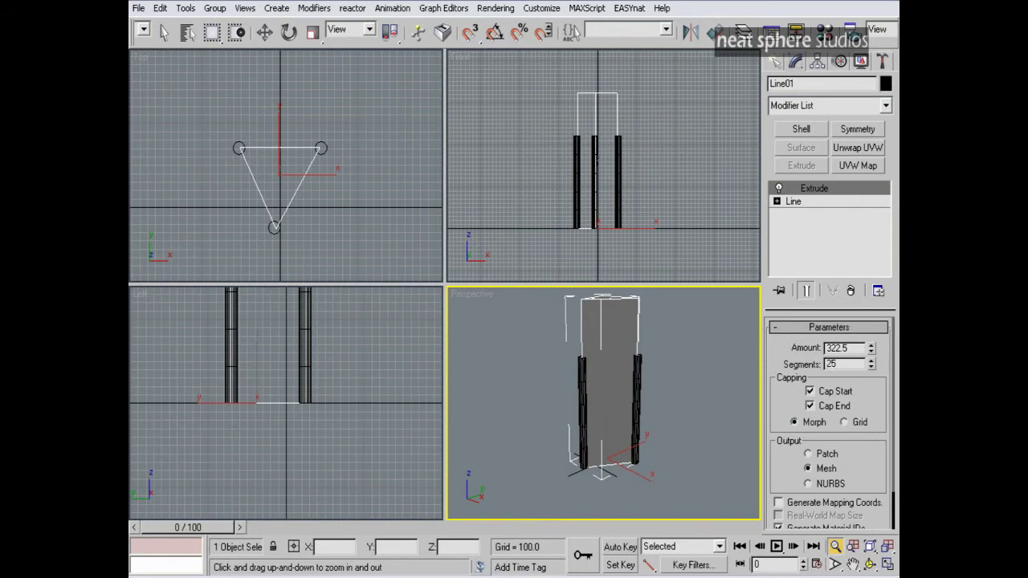
pyautogui.press('Return')
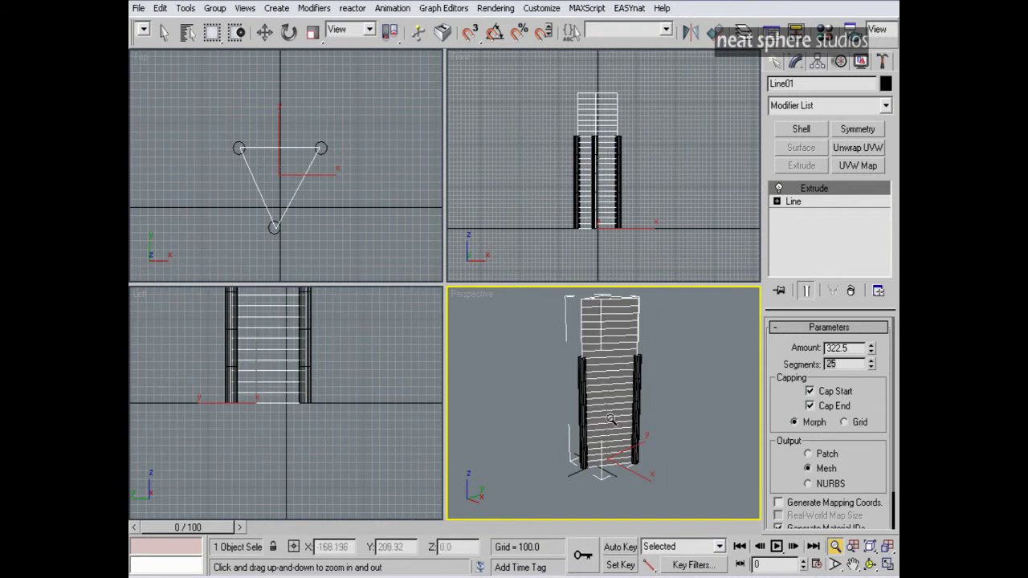
# Set the height of the pillar at the triangle's upper-right corner in the Top view to 350
pyautogui.press('w')
pyautogui.press('q')
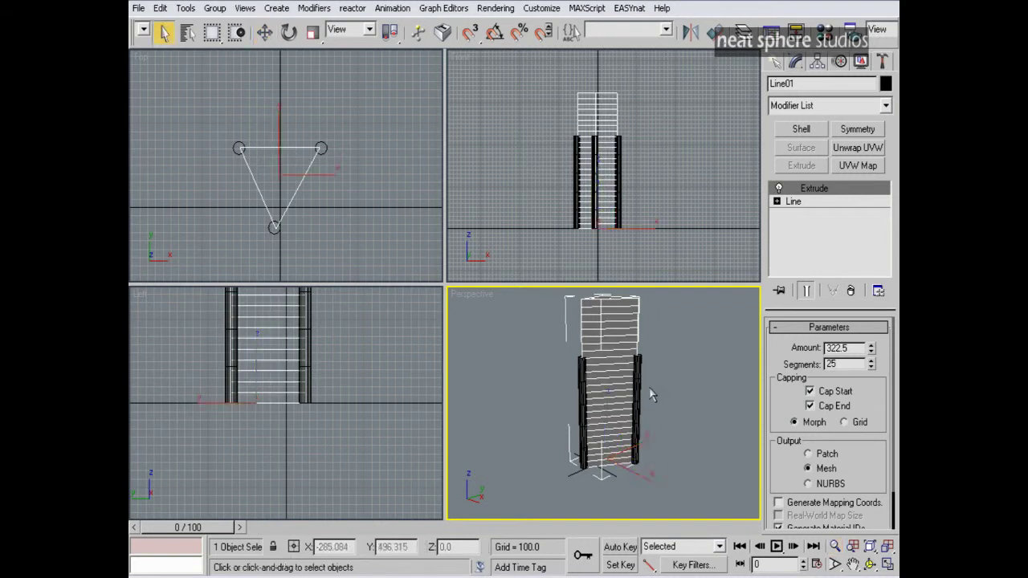
pyautogui.click(636, 387)
pyautogui.keyDown('alt'); pyautogui.moveTo(580, 425); pyautogui.dragTo(634, 438, button='middle'); pyautogui.keyUp('alt')
pyautogui.moveTo(690, 412); pyautogui.dragTo(674, 457, button='middle')
pyautogui.moveTo(882, 368); pyautogui.dragTo(807, 367)
pyautogui.write('350')
pyautogui.press('Return')
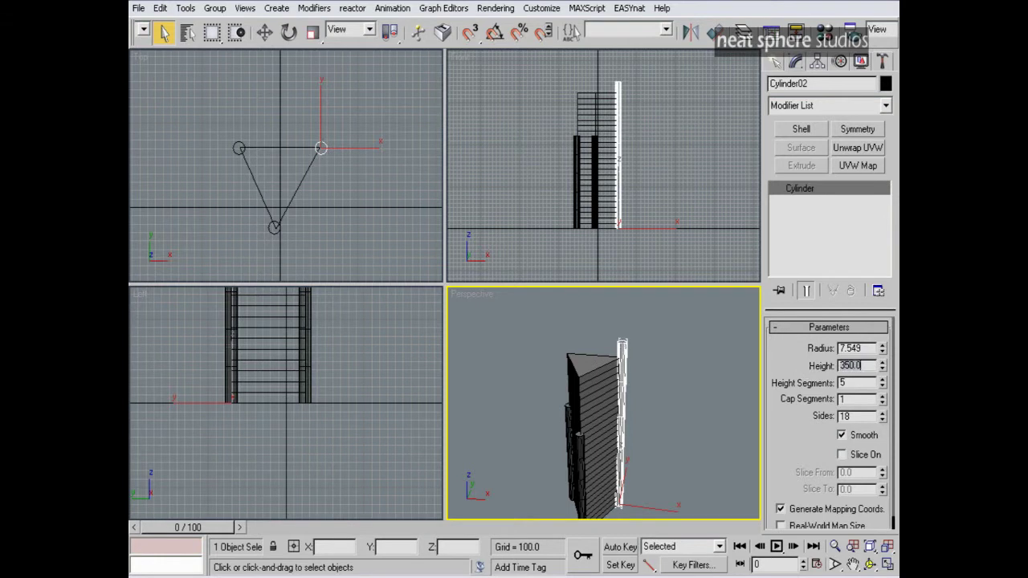
# Set the height of the other two pillars to 350 as well
pyautogui.click(564, 430)
pyautogui.moveTo(873, 366); pyautogui.dragTo(792, 367)
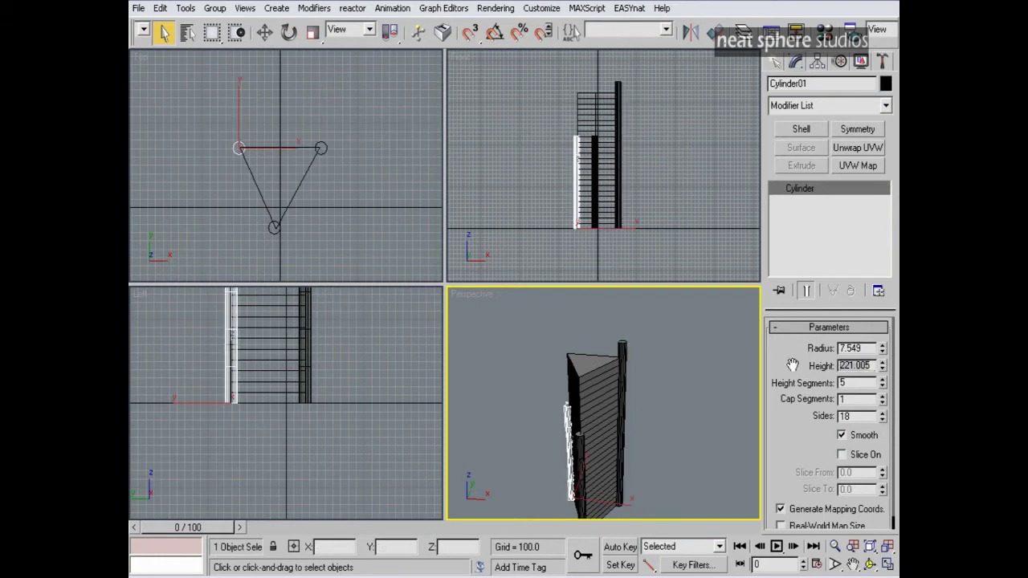
pyautogui.write('350')
pyautogui.press('Return')
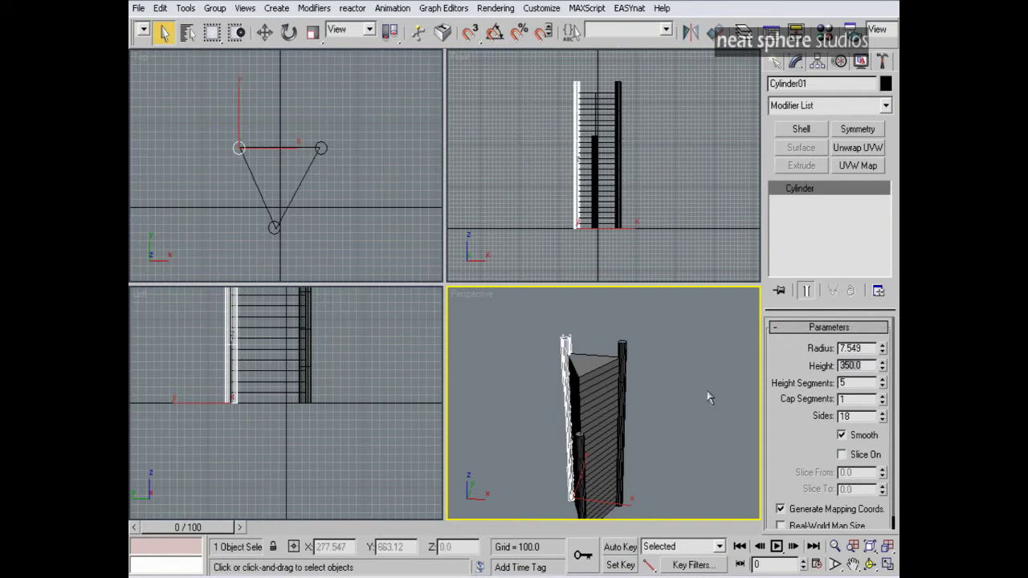
pyautogui.click(585, 447)
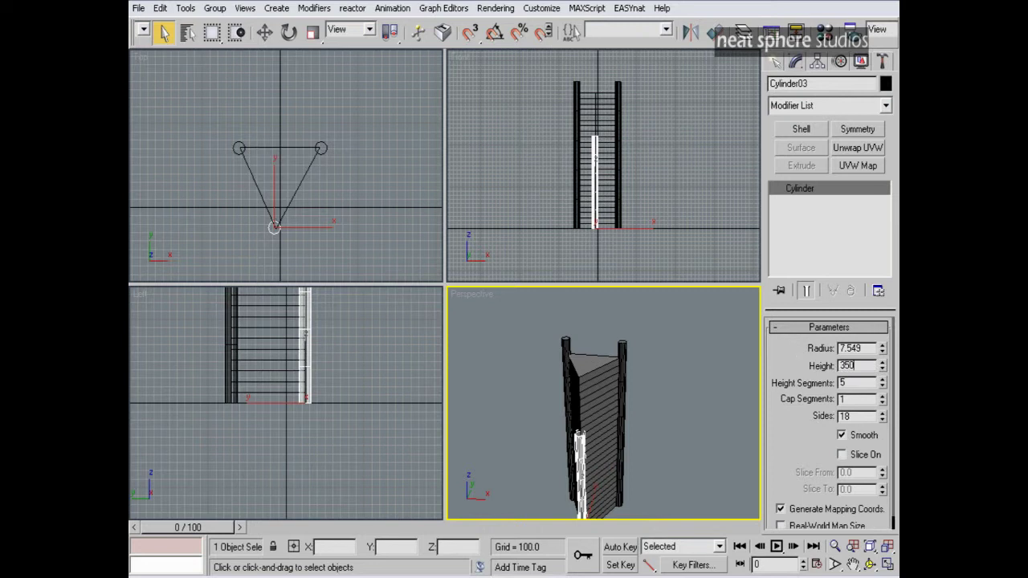
pyautogui.write('350')
pyautogui.press('Return')
# Set the height segments of each of the three pillars to 30
pyautogui.keyDown('alt'); pyautogui.moveTo(696, 409); pyautogui.dragTo(641, 405, button='middle'); pyautogui.keyUp('alt')
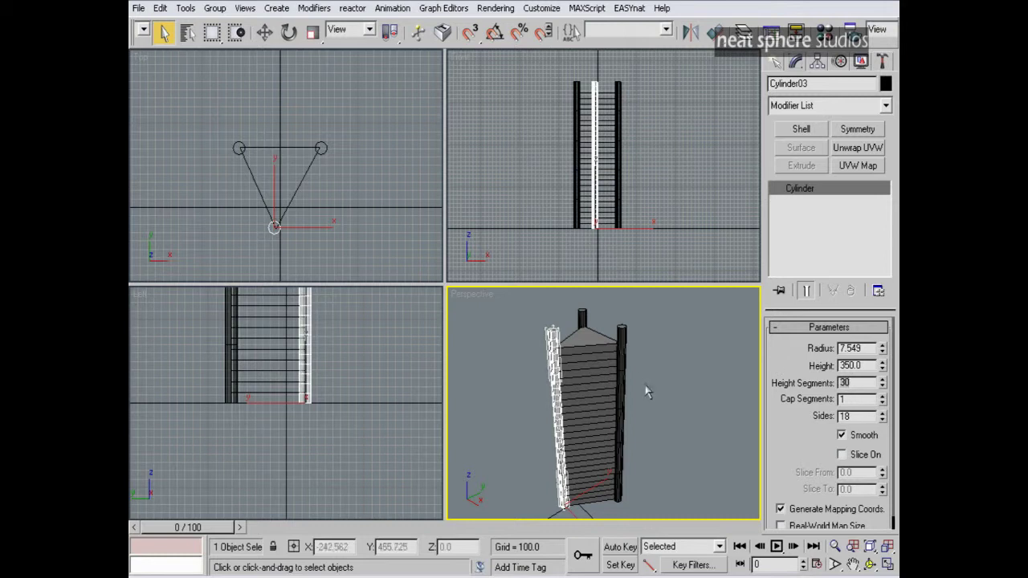
pyautogui.click(619, 374)
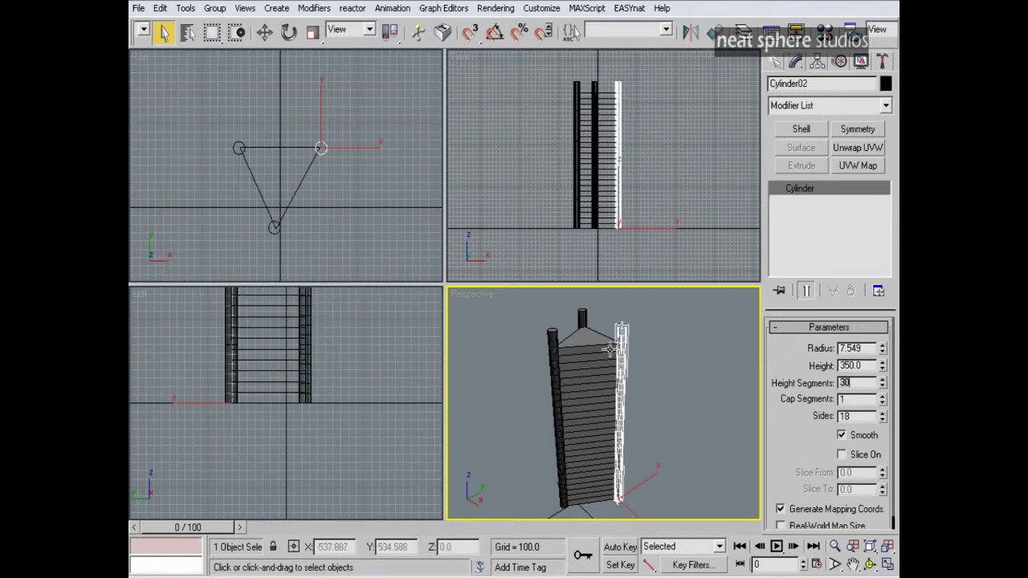
pyautogui.click(582, 317)
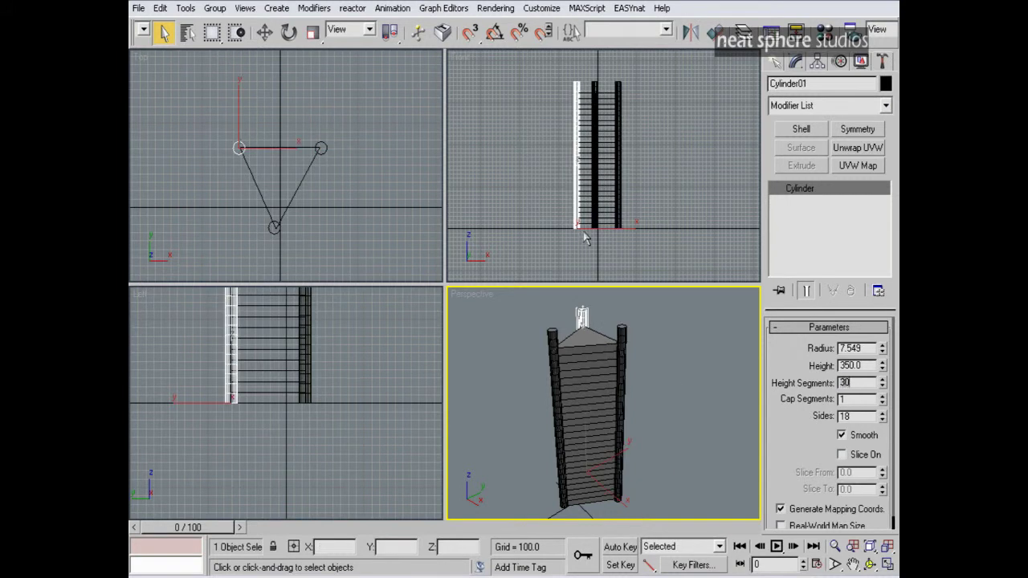
# Deselect everything and examine the tower from several angles in the Perspective view
pyautogui.keyDown('alt'); pyautogui.moveTo(675, 389); pyautogui.dragTo(687, 345, button='middle'); pyautogui.keyUp('alt')
pyautogui.hotkey('alt', 'z')
pyautogui.moveTo(690, 350); pyautogui.dragTo(682, 378)
pyautogui.keyDown('alt'); pyautogui.moveTo(668, 379); pyautogui.dragTo(651, 414, button='middle'); pyautogui.keyUp('alt')
pyautogui.rightClick(689, 392)
pyautogui.click(688, 383)
pyautogui.hotkey('alt', 'z')
pyautogui.moveTo(654, 401); pyautogui.dragTo(655, 383)
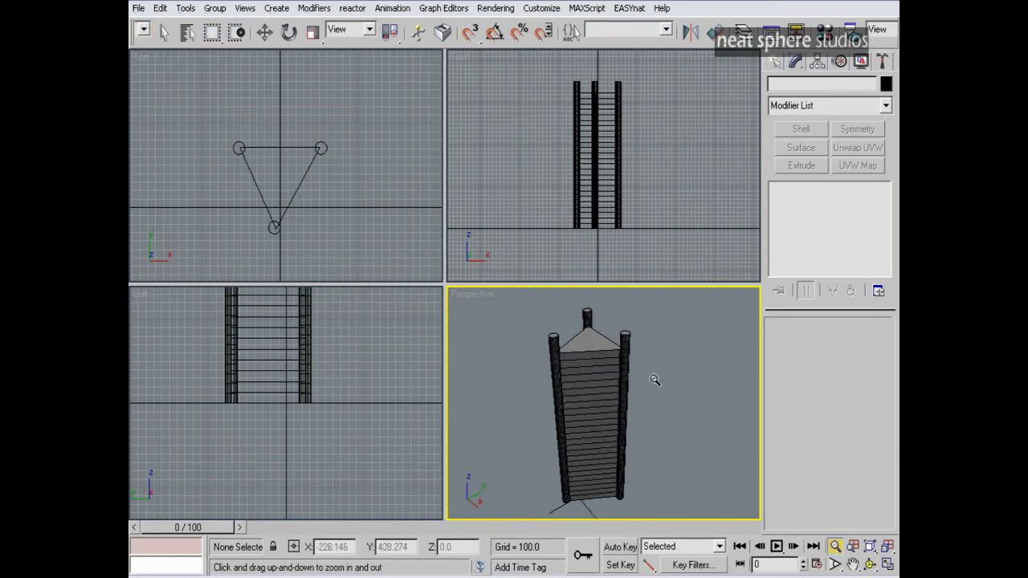
# Select all four parts of the tower and apply one shared FFD 4x4x4 modifier
pyautogui.rightClick(650, 371)
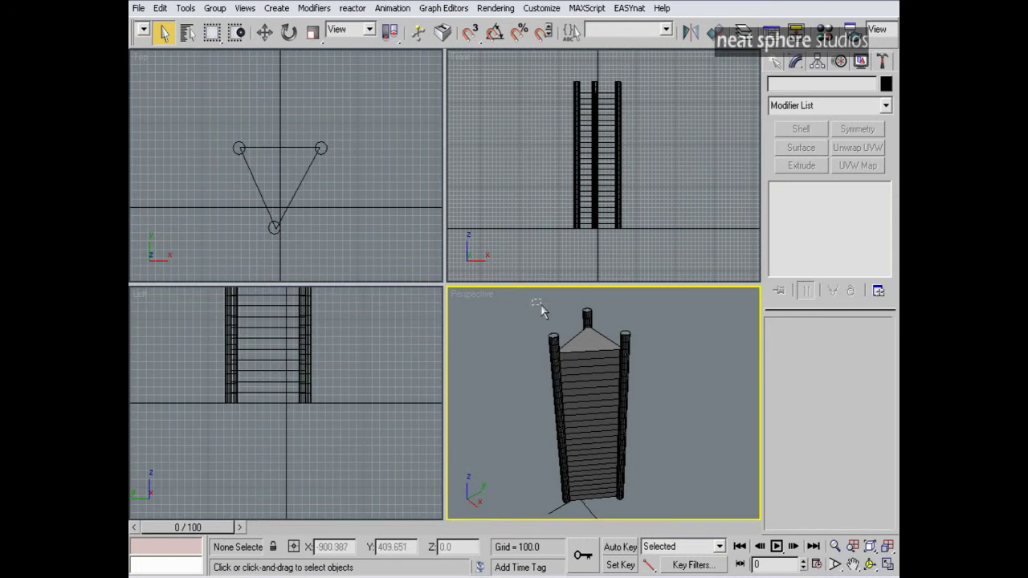
pyautogui.moveTo(704, 417); pyautogui.dragTo(704, 419)
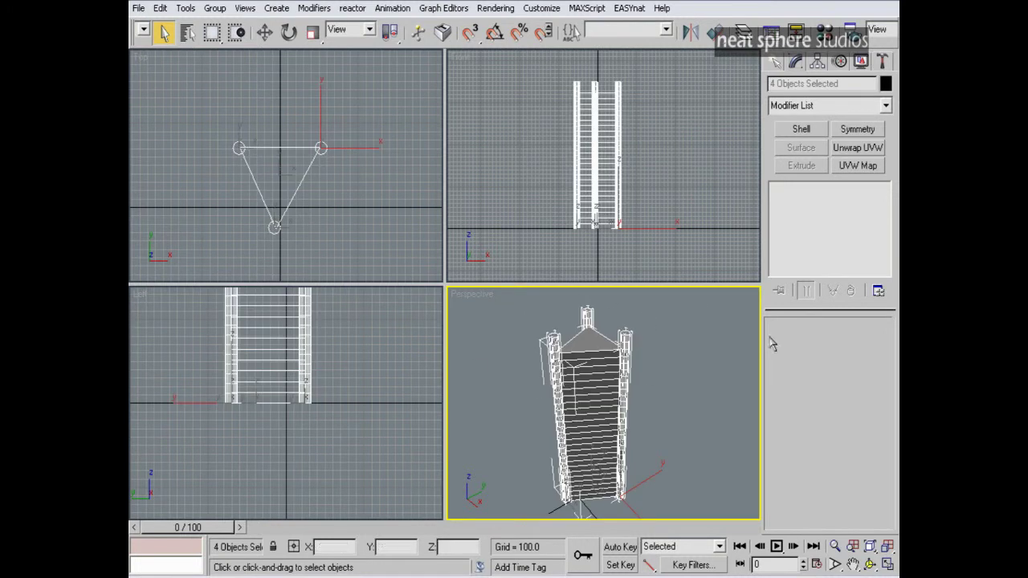
pyautogui.click(885, 105)
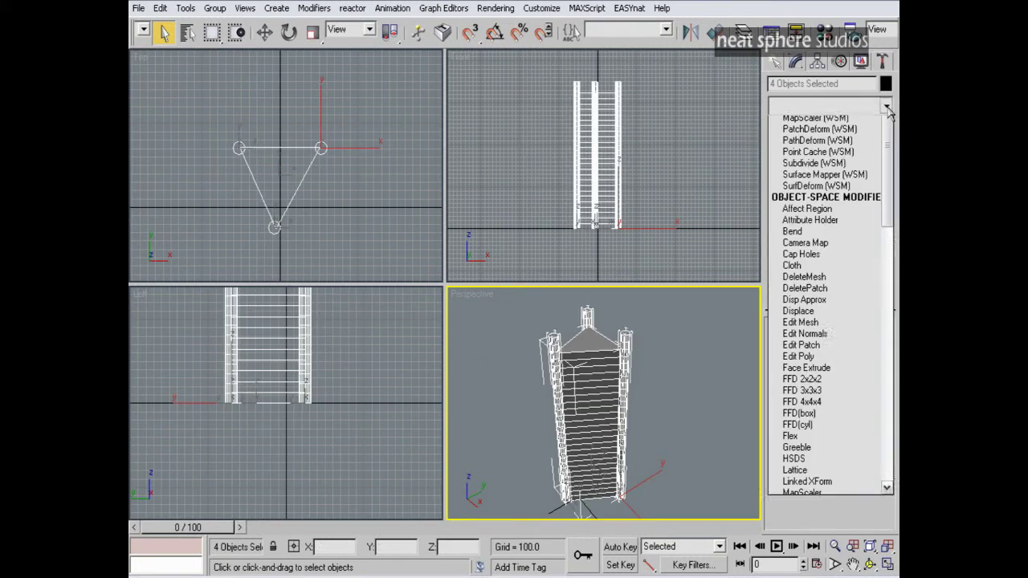
pyautogui.scroll(-2, 889, 154)
pyautogui.scroll(-3, 889, 154)
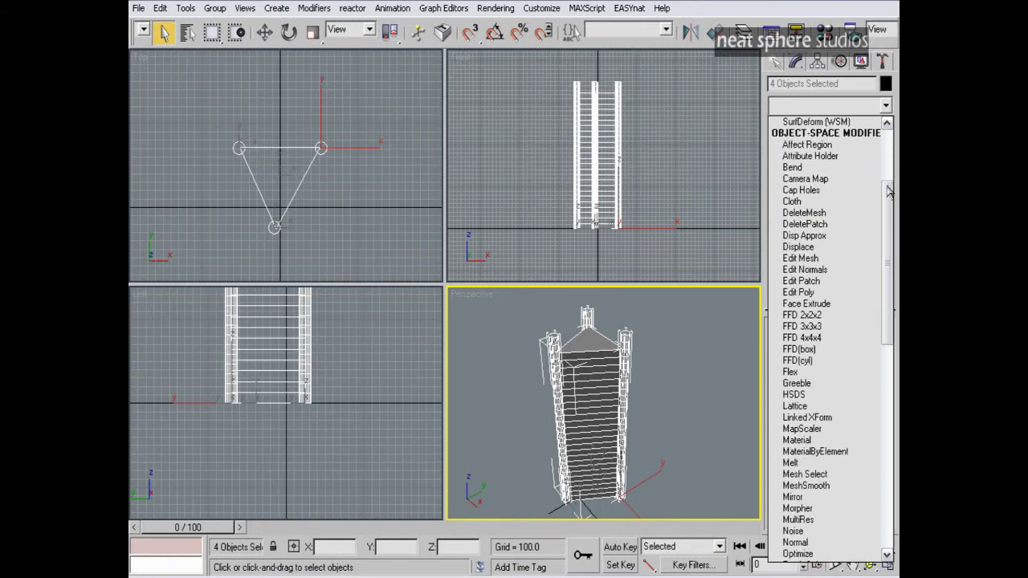
pyautogui.click(792, 338)
pyautogui.click(792, 187)
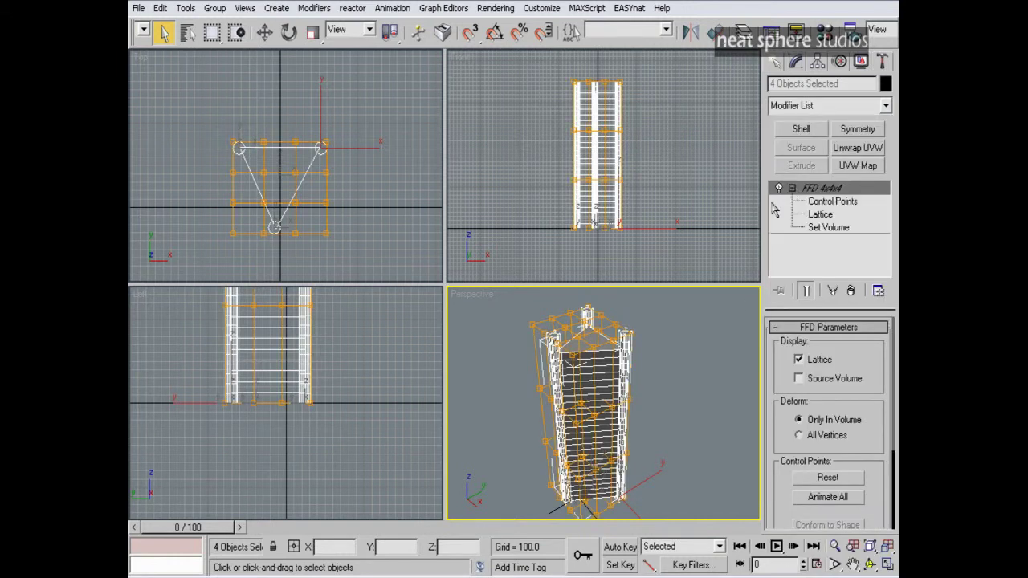
# Taper the tower by uniformly scaling down the top row of FFD control points, and deselect the tower
pyautogui.click(814, 202)
pyautogui.keyDown('alt'); pyautogui.moveTo(666, 431); pyautogui.dragTo(615, 385, button='middle'); pyautogui.keyUp('alt')
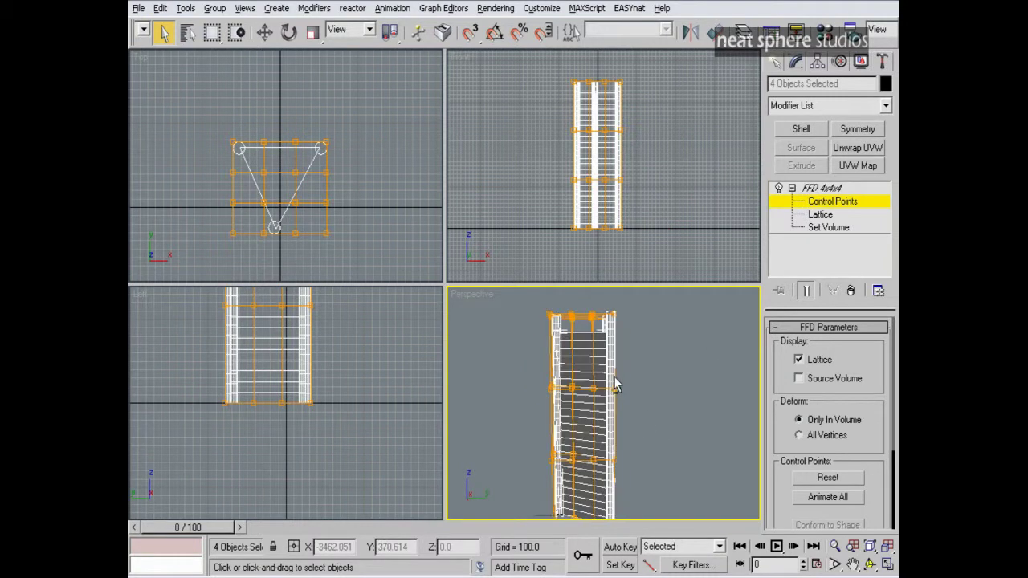
pyautogui.moveTo(538, 292); pyautogui.dragTo(672, 363)
pyautogui.keyDown('alt'); pyautogui.moveTo(671, 363); pyautogui.dragTo(686, 394, button='middle'); pyautogui.keyUp('alt')
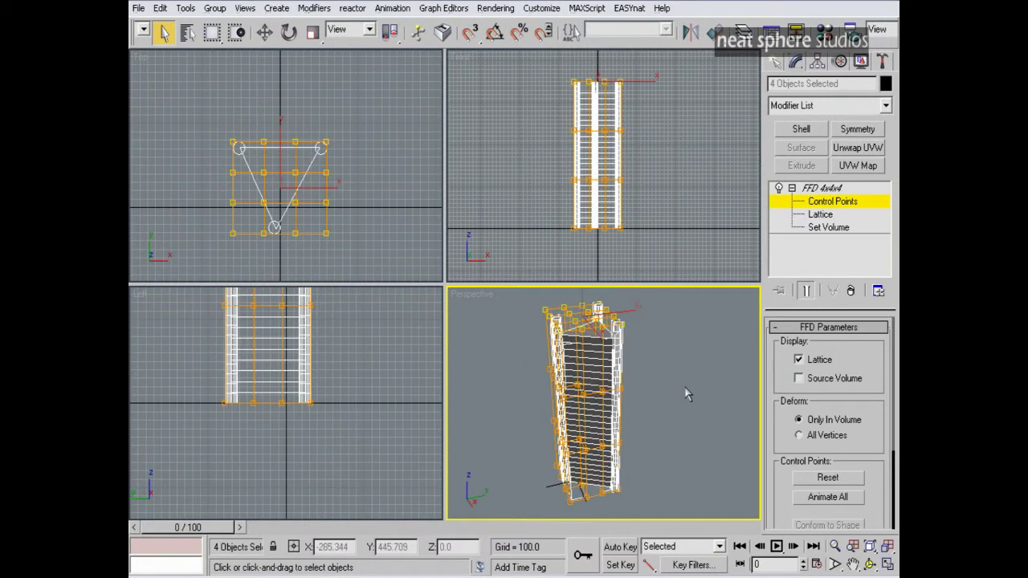
pyautogui.press('r')
pyautogui.moveTo(567, 325); pyautogui.dragTo(624, 291)
pyautogui.keyDown('alt'); pyautogui.moveTo(639, 369); pyautogui.dragTo(661, 379, button='middle'); pyautogui.keyUp('alt')
pyautogui.click(801, 201)
pyautogui.click(689, 358)
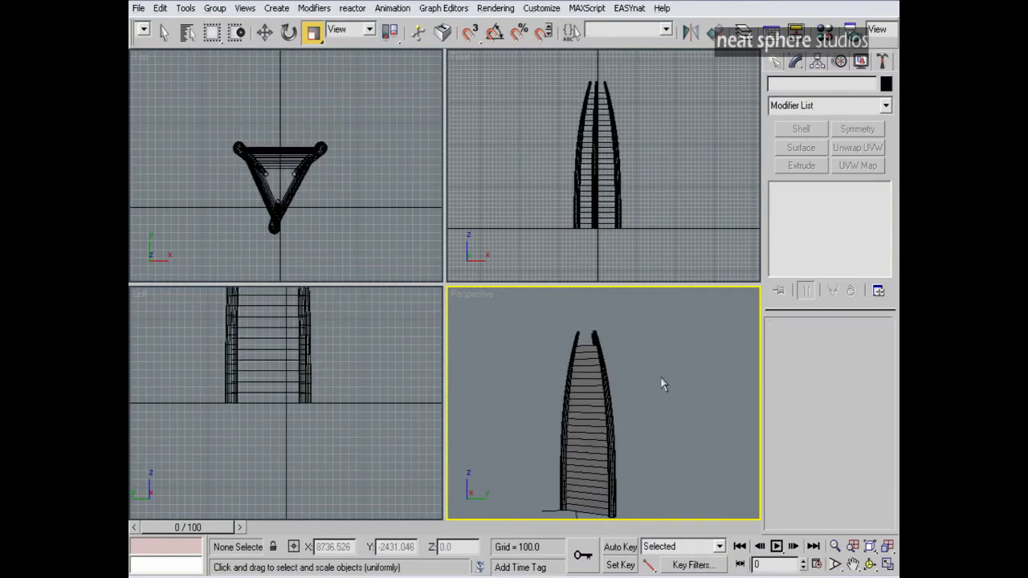
# Copy the four parts of the tapered tower along the X axis, beside the original
pyautogui.keyDown('alt'); pyautogui.moveTo(679, 413); pyautogui.dragTo(551, 434, button='middle'); pyautogui.keyUp('alt')
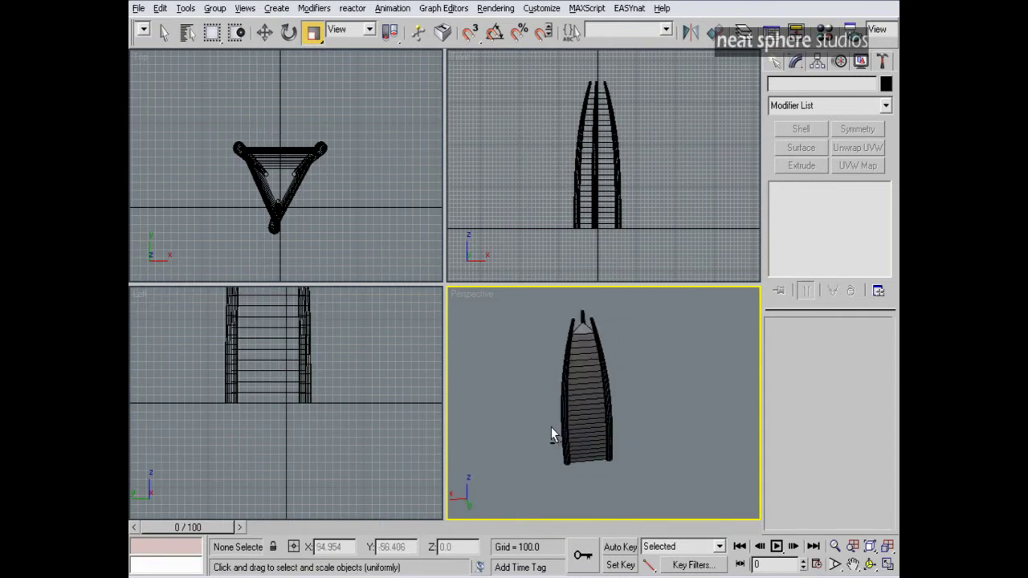
pyautogui.moveTo(618, 367); pyautogui.dragTo(625, 380)
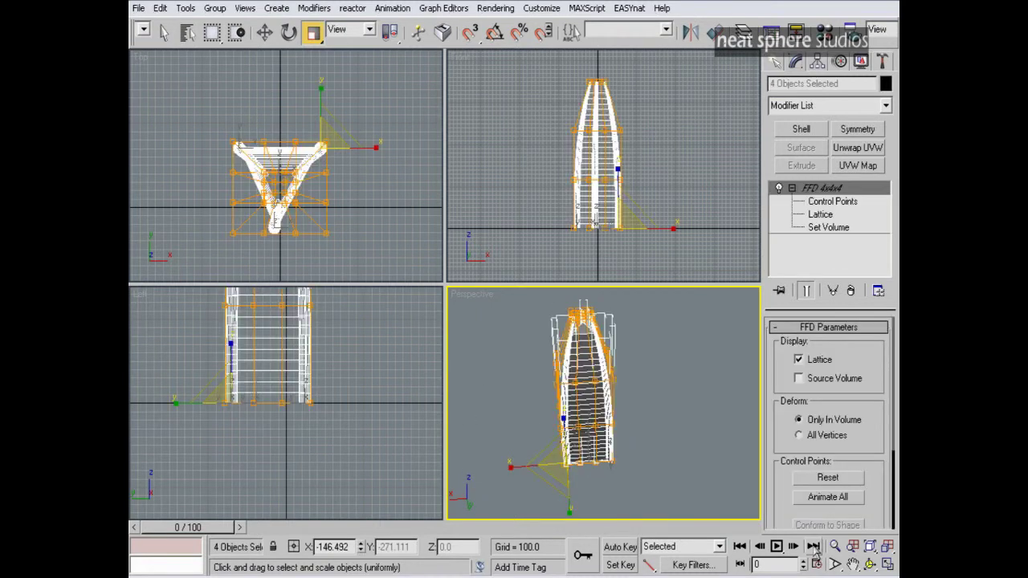
pyautogui.press('w')
pyautogui.moveTo(657, 438); pyautogui.dragTo(585, 444, button='middle')
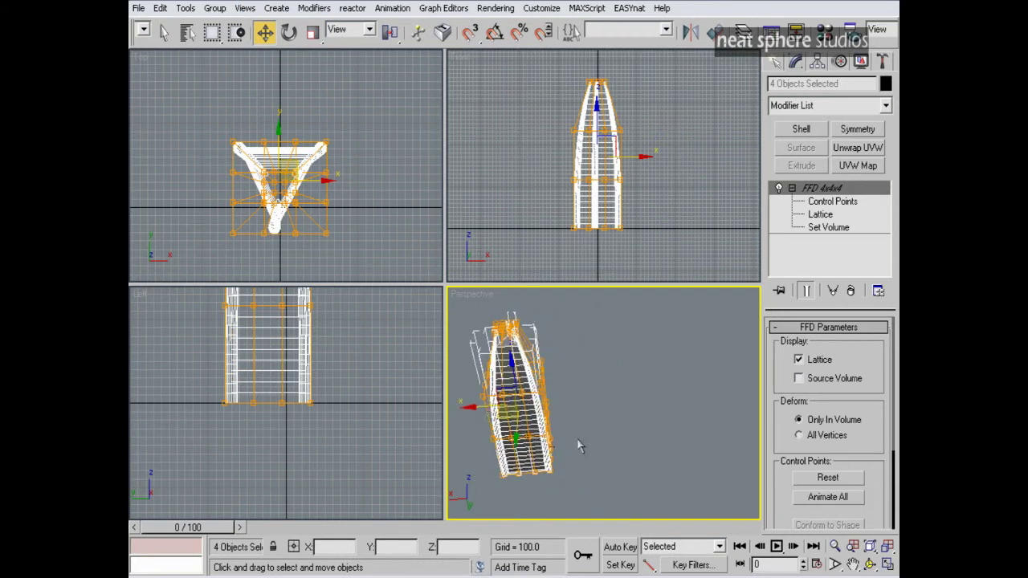
pyautogui.keyDown('shift'); pyautogui.moveTo(481, 408); pyautogui.dragTo(554, 417); pyautogui.keyUp('shift')
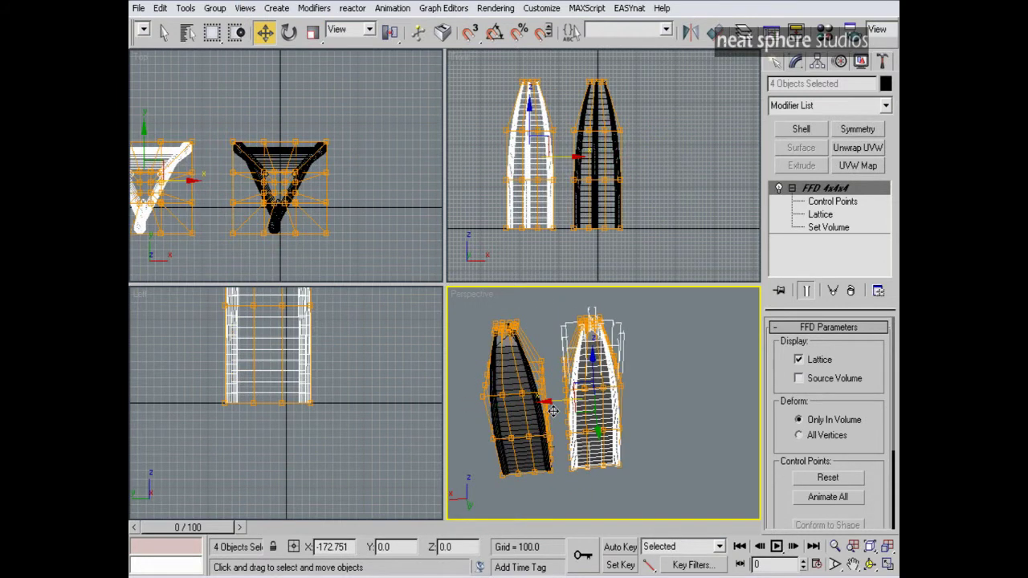
pyautogui.click(533, 356)
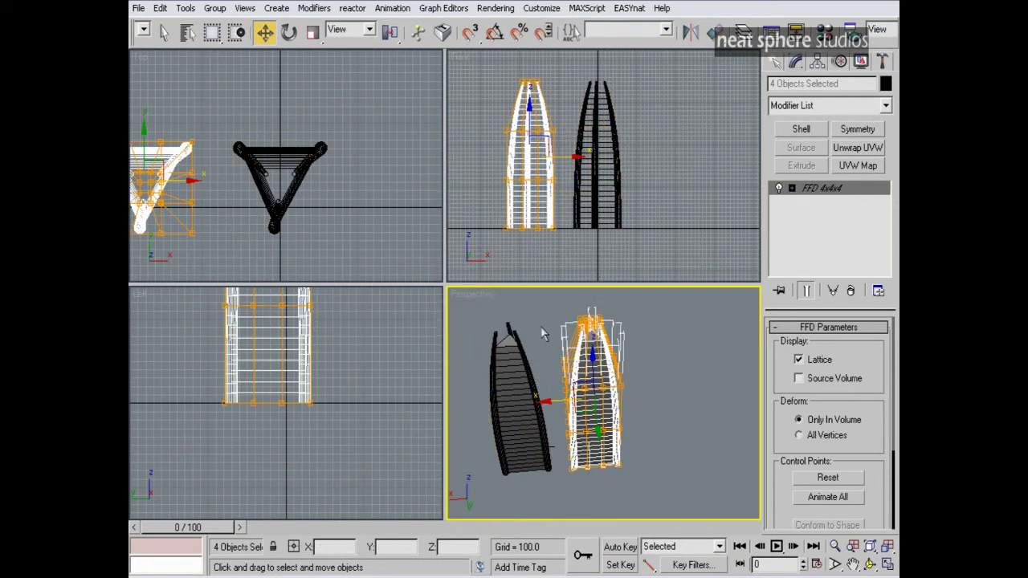
# Select the original tower and remove its FFD 4x4x4 modifier
pyautogui.click(530, 347)
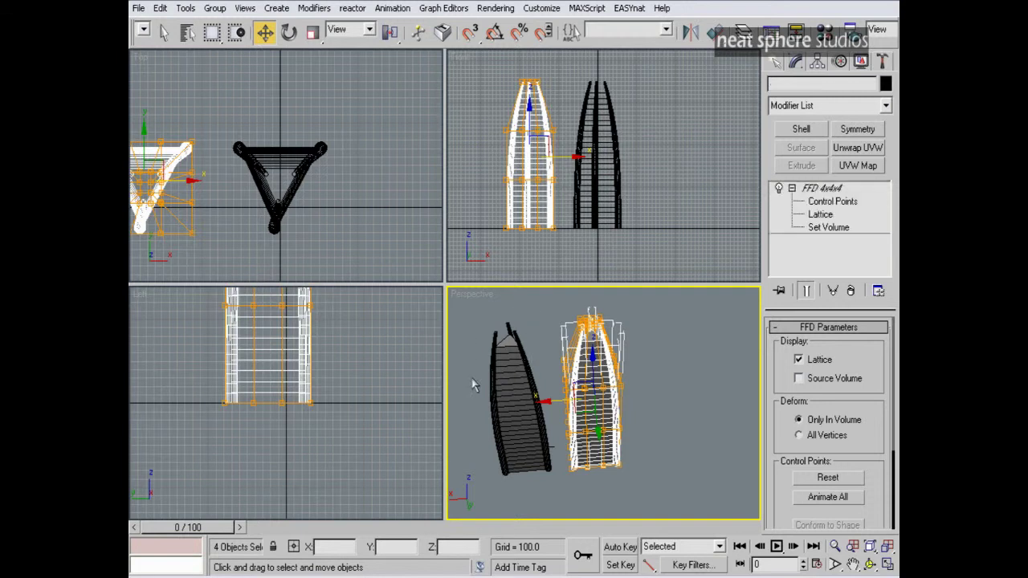
pyautogui.click(850, 290)
pyautogui.keyDown('alt'); pyautogui.moveTo(663, 405); pyautogui.dragTo(647, 370, button='middle'); pyautogui.keyUp('alt')
# Clone the tapered tower once more as a single copy along the X axis, on the side away from the straight tower
pyautogui.click(568, 369)
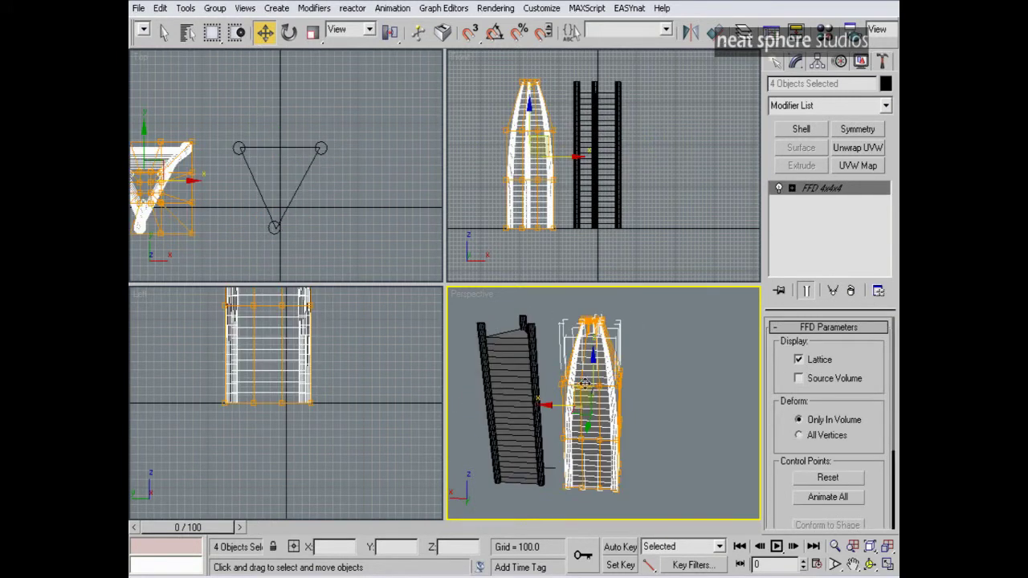
pyautogui.keyDown('shift'); pyautogui.moveTo(565, 406); pyautogui.dragTo(649, 424); pyautogui.keyUp('shift')
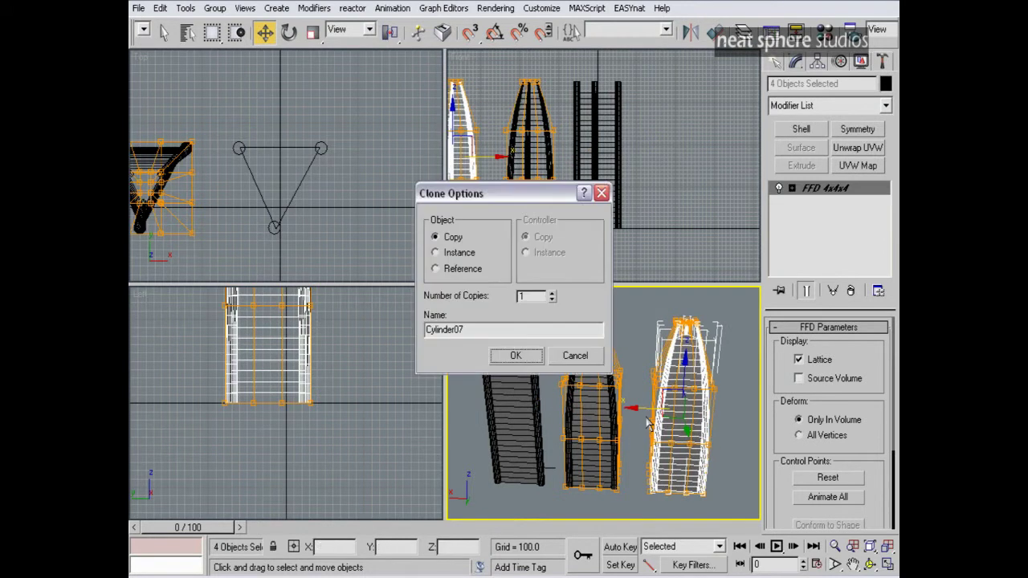
pyautogui.click(529, 361)
# Move the newest copy's top FFD control points along Y in the Top view, towards the triangle's flat side
pyautogui.moveTo(531, 363)
pyautogui.keyDown('alt'); pyautogui.mouseDown(button='middle')
pyautogui.moveTo(610, 390)
pyautogui.moveTo(747, 464)
pyautogui.mouseUp(button='middle'); pyautogui.keyUp('alt')
pyautogui.moveTo(255, 211); pyautogui.dragTo(370, 188, button='middle')
pyautogui.click(791, 189)
pyautogui.click(810, 203)
pyautogui.keyDown('alt'); pyautogui.moveTo(664, 378); pyautogui.dragTo(651, 310, button='middle'); pyautogui.keyUp('alt')
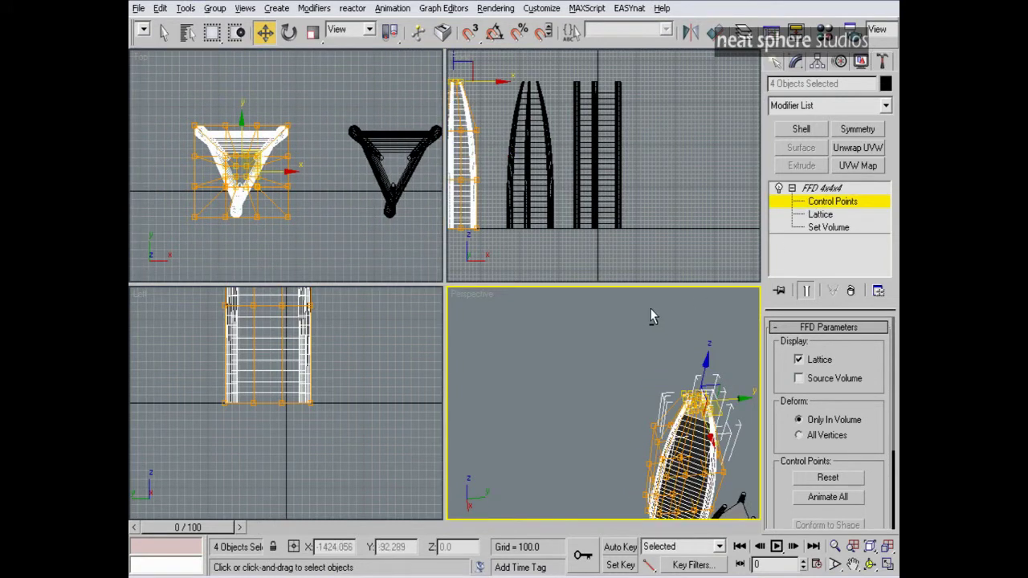
pyautogui.click(242, 132)
pyautogui.moveTo(241, 135); pyautogui.dragTo(238, 106)
pyautogui.moveTo(615, 327); pyautogui.dragTo(542, 271, button='middle')
pyautogui.keyDown('alt'); pyautogui.moveTo(549, 381); pyautogui.dragTo(598, 341, button='middle'); pyautogui.keyUp('alt')
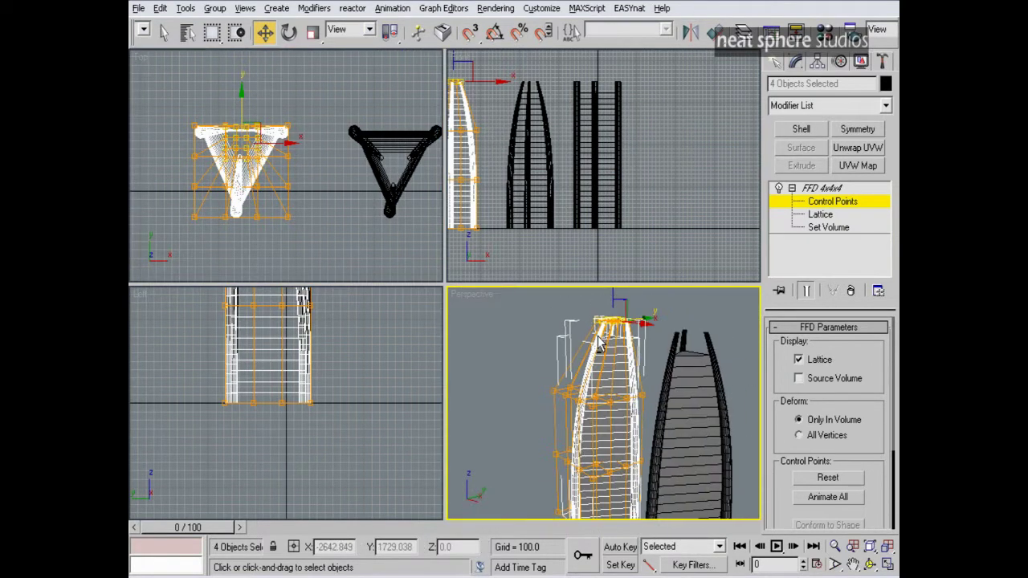
pyautogui.moveTo(624, 429); pyautogui.dragTo(610, 398, button='middle')
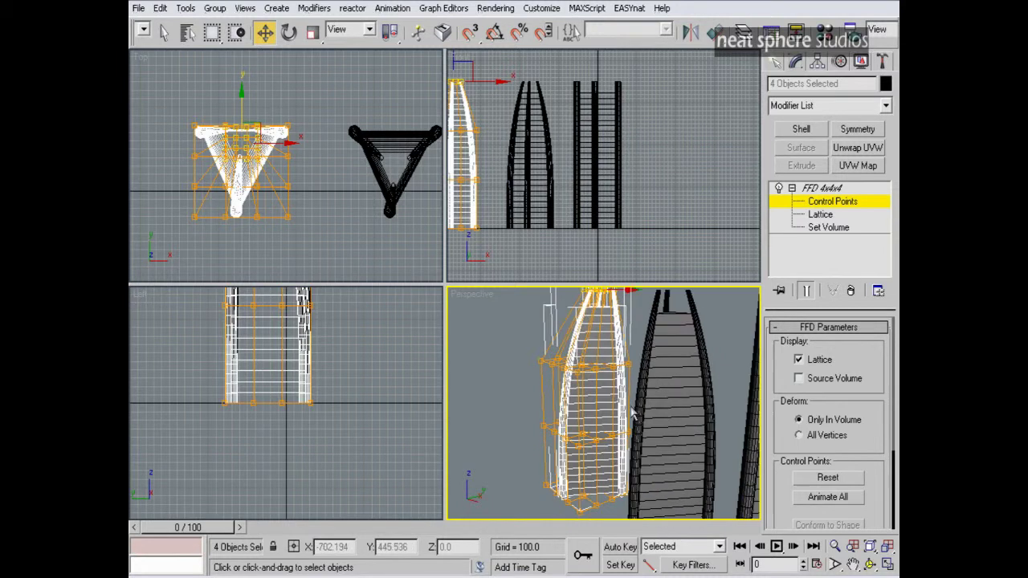
# Reshape the curved edge of the newest copy by moving its front FFD control points along Y in the maximized Perspective view, and deselect it
pyautogui.click(888, 566)
pyautogui.keyDown('alt'); pyautogui.moveTo(493, 344); pyautogui.dragTo(574, 297, button='middle'); pyautogui.keyUp('alt')
pyautogui.moveTo(538, 207); pyautogui.dragTo(474, 452)
pyautogui.moveTo(469, 328); pyautogui.dragTo(547, 314)
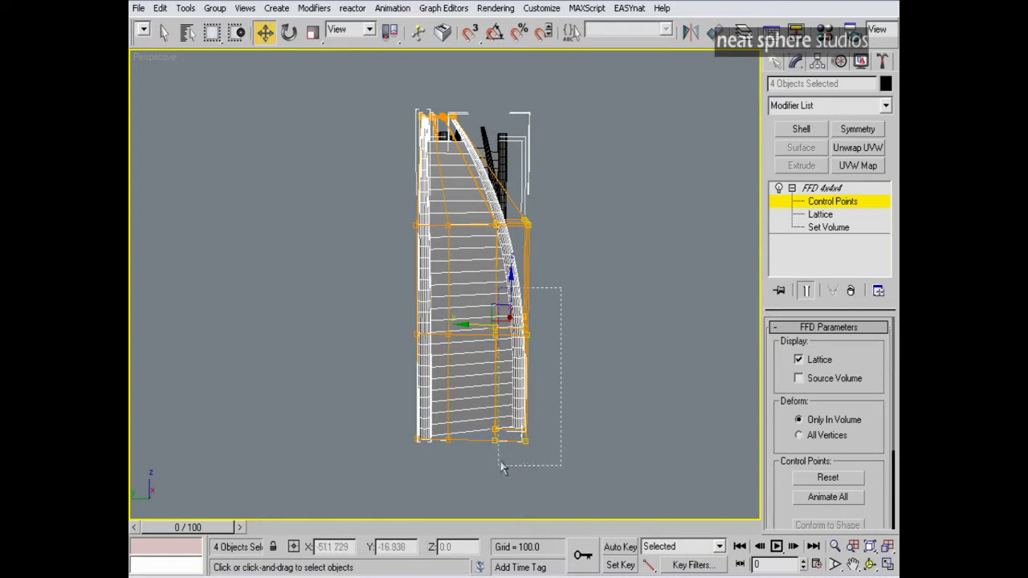
pyautogui.moveTo(501, 375); pyautogui.dragTo(512, 375)
pyautogui.keyDown('alt'); pyautogui.moveTo(542, 281); pyautogui.dragTo(545, 309, button='middle'); pyautogui.keyUp('alt')
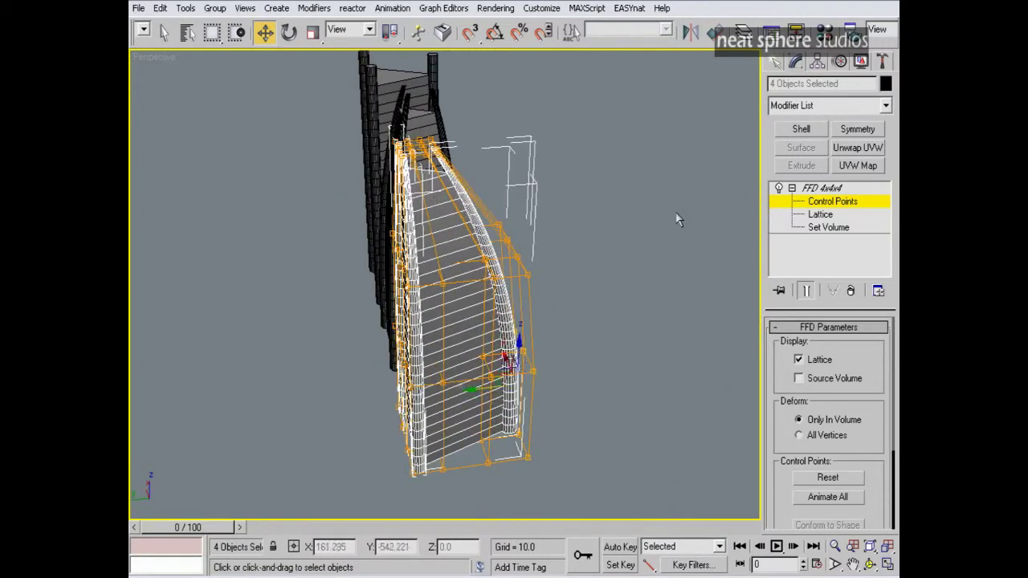
pyautogui.click(799, 202)
pyautogui.click(623, 268)
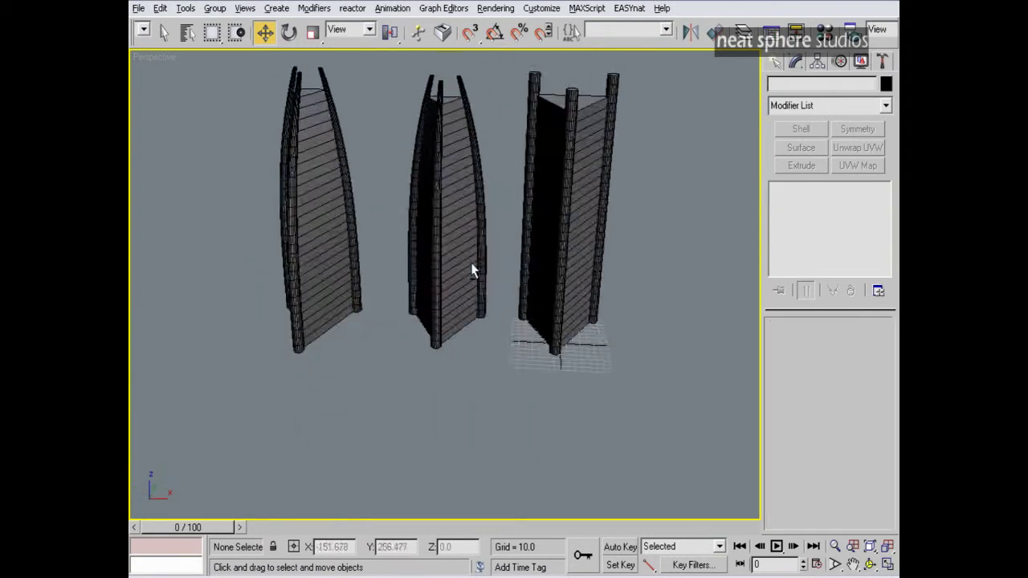
# Copy the asymmetrically curved tower along the X axis to the free end of the row
pyautogui.keyDown('alt'); pyautogui.moveTo(473, 271); pyautogui.dragTo(466, 328, button='middle'); pyautogui.keyUp('alt')
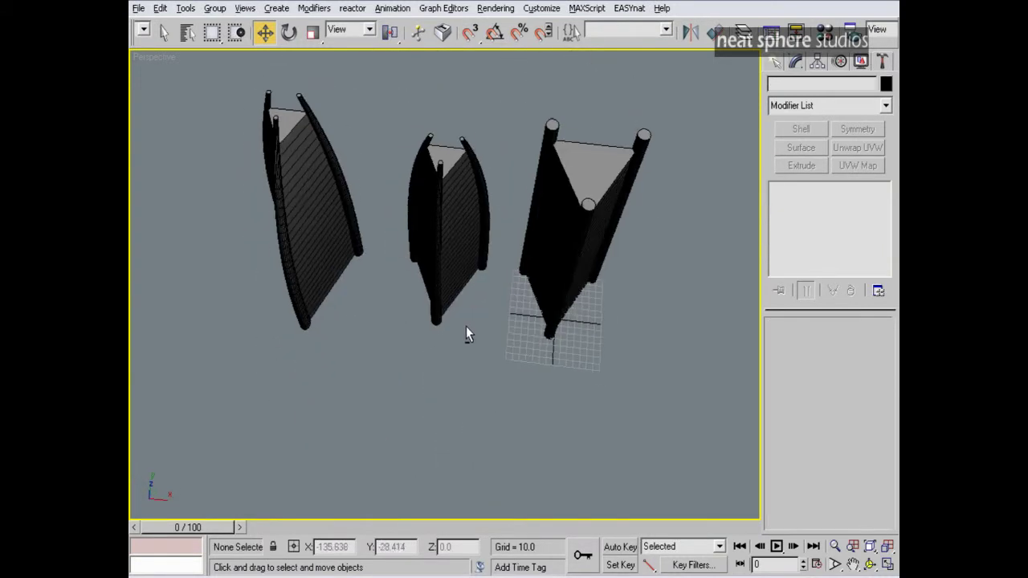
pyautogui.moveTo(289, 200); pyautogui.dragTo(405, 252, button='middle')
pyautogui.moveTo(459, 239)
pyautogui.mouseDown()
pyautogui.moveTo(371, 262)
pyautogui.moveTo(294, 251)
pyautogui.mouseUp()
pyautogui.click(527, 360)
pyautogui.moveTo(384, 294)
pyautogui.keyDown('alt'); pyautogui.mouseDown(button='middle')
pyautogui.moveTo(381, 186)
pyautogui.moveTo(467, 218)
pyautogui.mouseUp(button='middle'); pyautogui.keyUp('alt')
pyautogui.keyDown('alt'); pyautogui.moveTo(406, 202); pyautogui.dragTo(468, 229, button='middle'); pyautogui.keyUp('alt')
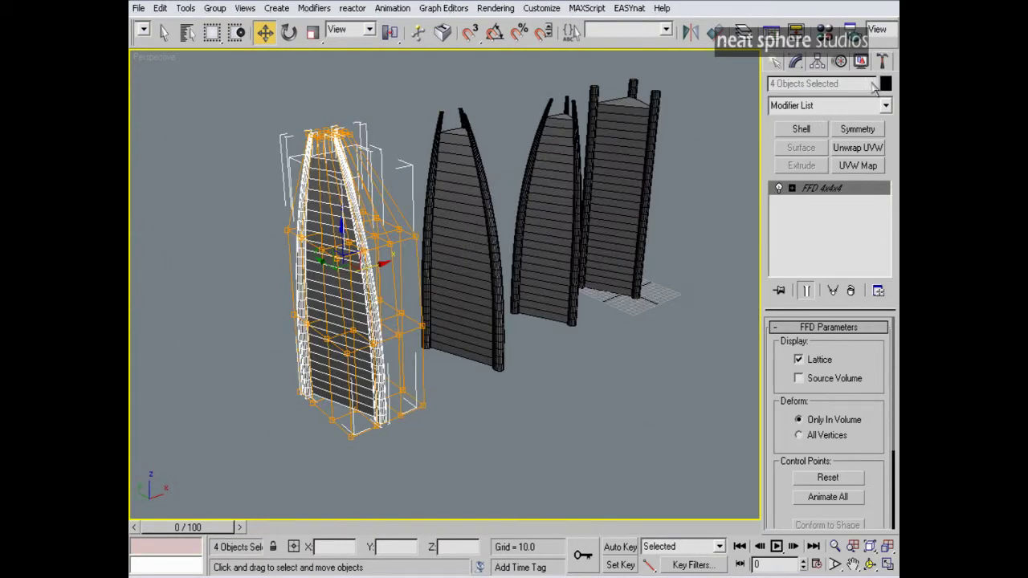
# Apply a Bend modifier on top of FFD 4x4x4 on the newly copied tower
pyautogui.click(885, 106)
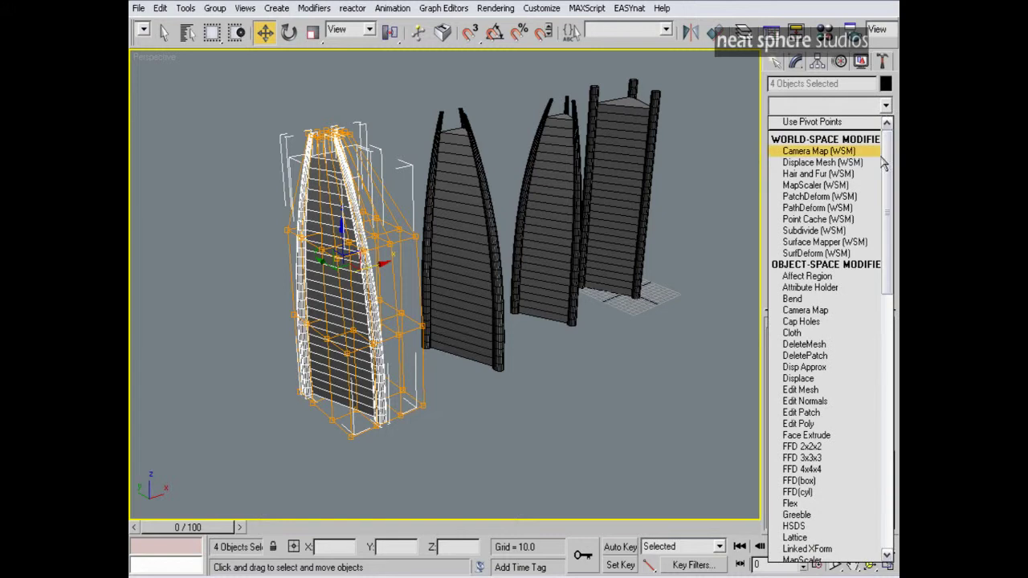
pyautogui.moveTo(888, 153); pyautogui.dragTo(890, 197)
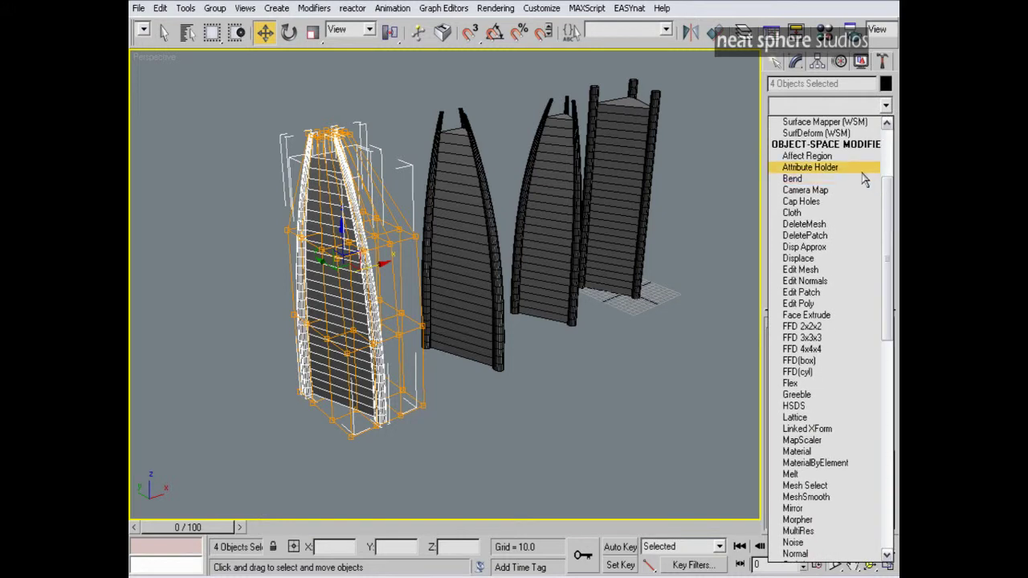
pyautogui.click(803, 179)
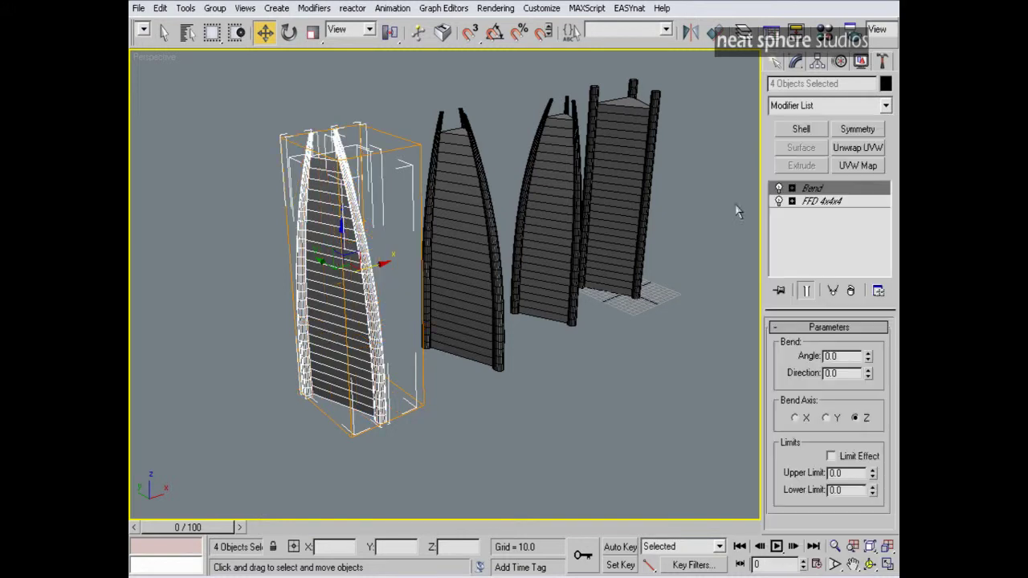
# Move the Bend modifier's center down along Z to the base of the tower
pyautogui.click(792, 189)
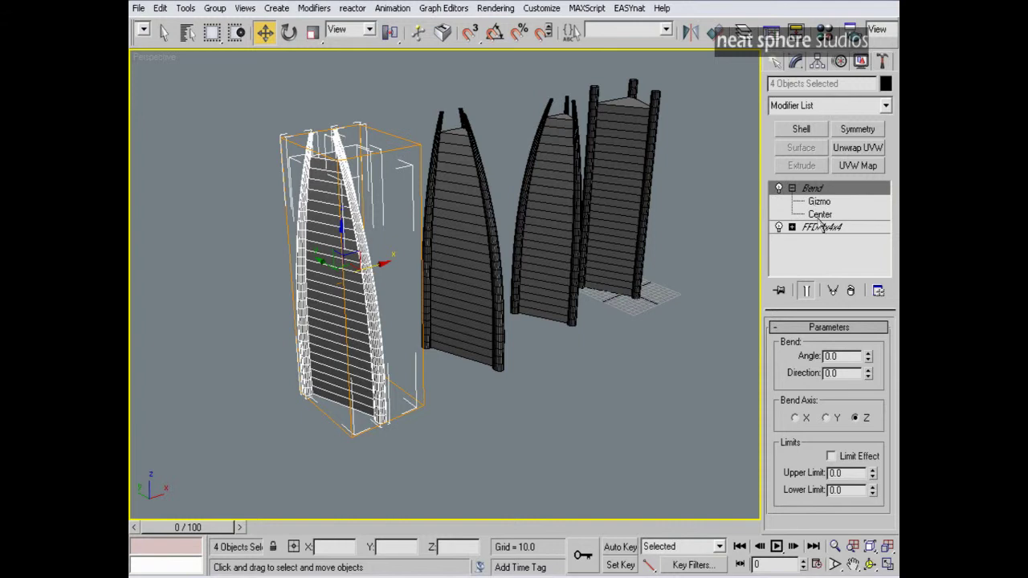
pyautogui.click(820, 215)
pyautogui.keyDown('alt'); pyautogui.moveTo(530, 255); pyautogui.dragTo(469, 254, button='middle'); pyautogui.keyUp('alt')
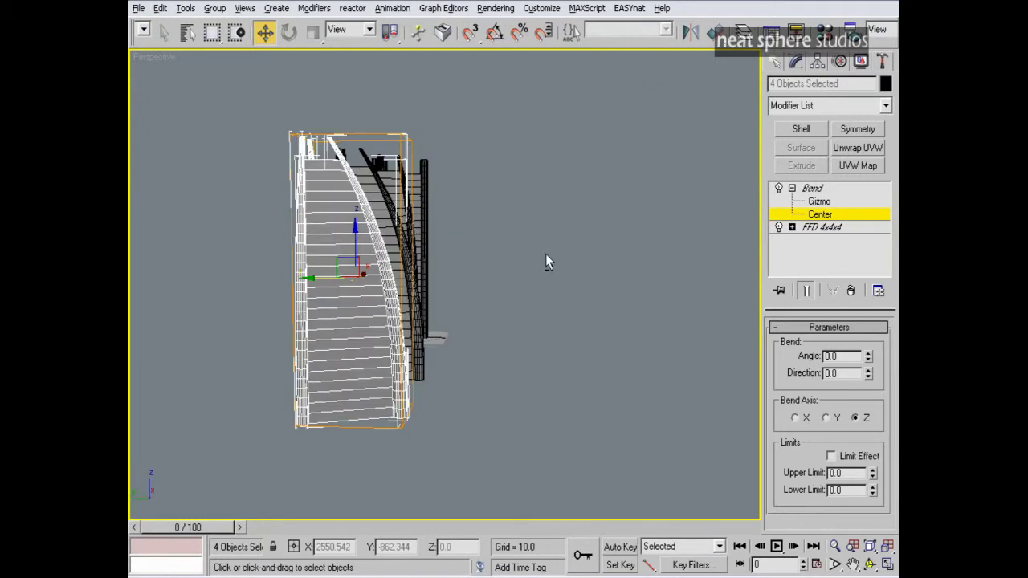
pyautogui.moveTo(869, 359); pyautogui.dragTo(732, 318)
pyautogui.moveTo(356, 239); pyautogui.dragTo(341, 380)
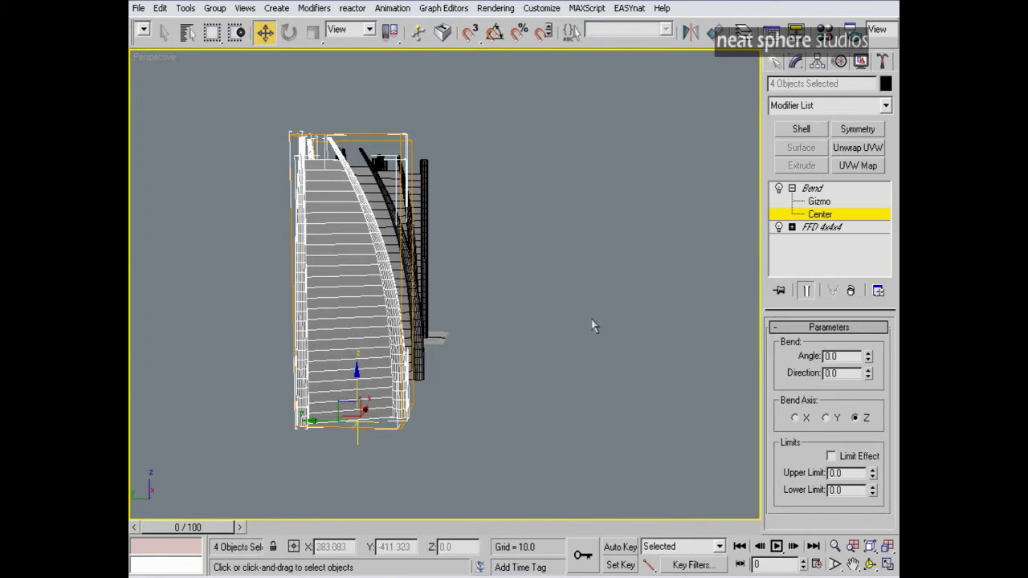
# Bend the tower by an angle of -19.5 and set the bend direction to 90
pyautogui.moveTo(868, 360); pyautogui.dragTo(830, 355)
pyautogui.keyDown('alt'); pyautogui.moveTo(562, 365); pyautogui.dragTo(471, 433, button='middle'); pyautogui.keyUp('alt')
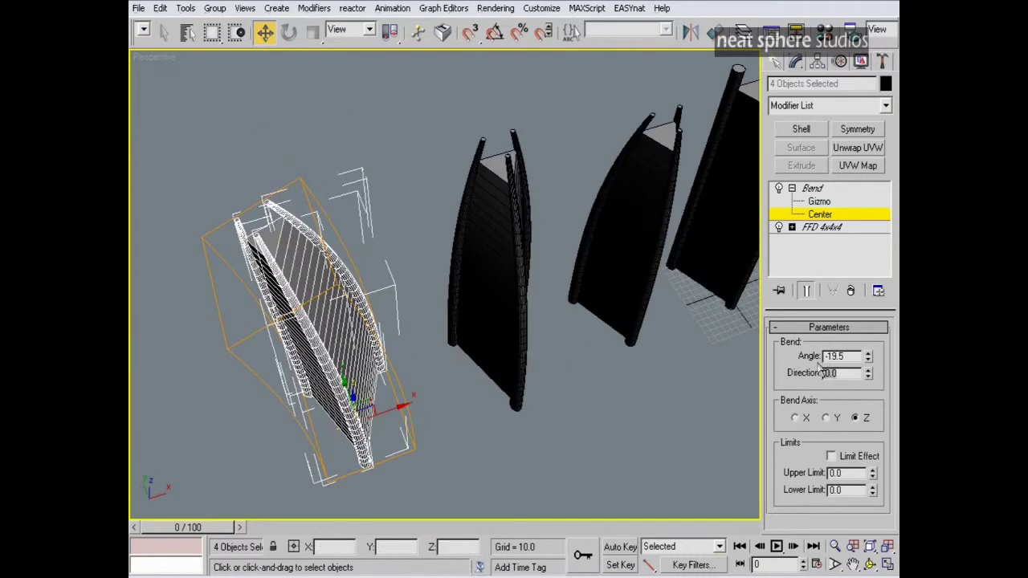
pyautogui.write('90')
pyautogui.press('Return')
pyautogui.keyDown('alt'); pyautogui.moveTo(699, 363); pyautogui.dragTo(610, 278, button='middle'); pyautogui.keyUp('alt')
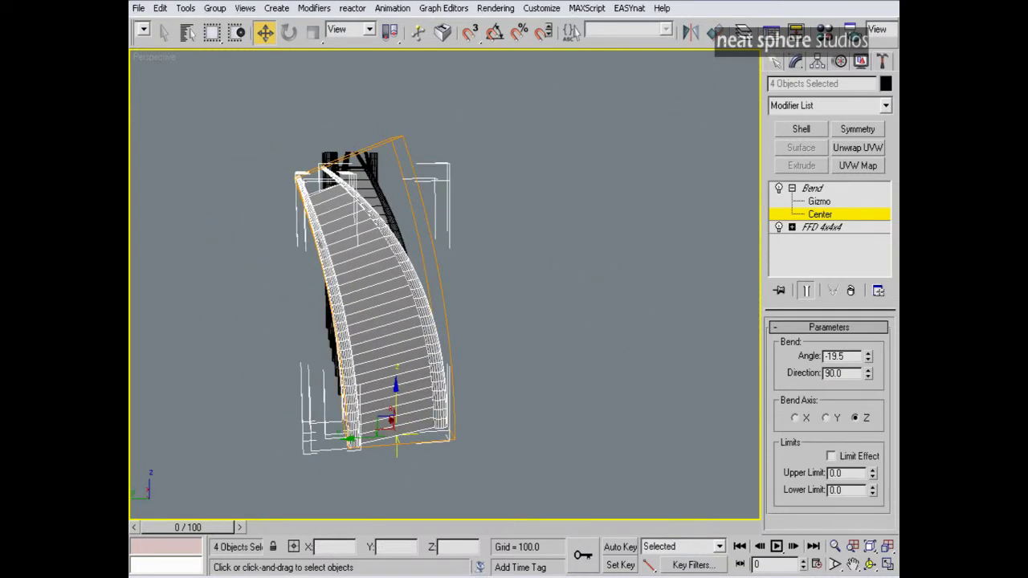
# Set the bend angle to -11.5 and finish editing the Bend center
pyautogui.moveTo(868, 360); pyautogui.dragTo(773, 344)
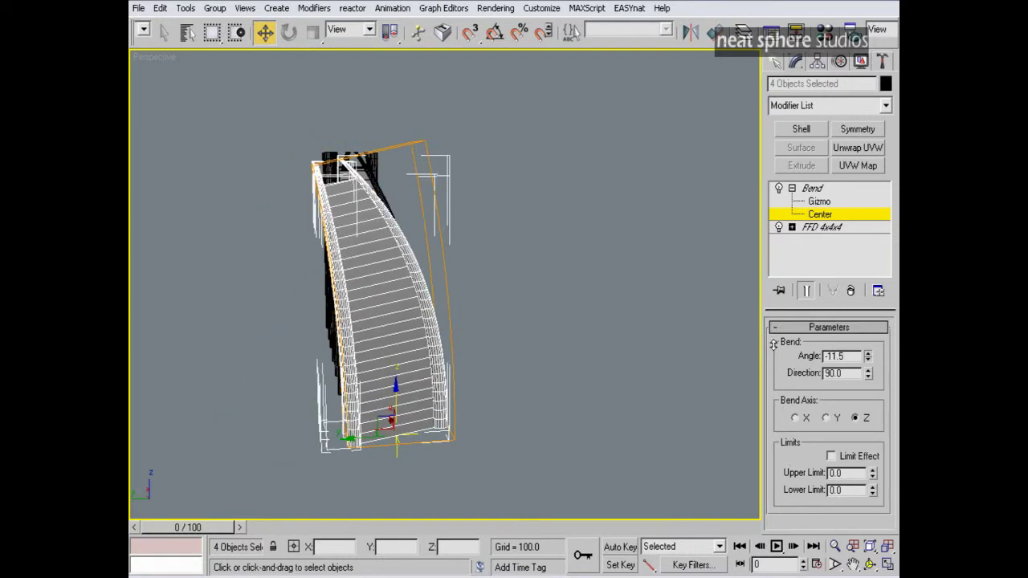
pyautogui.keyDown('alt'); pyautogui.moveTo(560, 411); pyautogui.dragTo(532, 428, button='middle'); pyautogui.keyUp('alt')
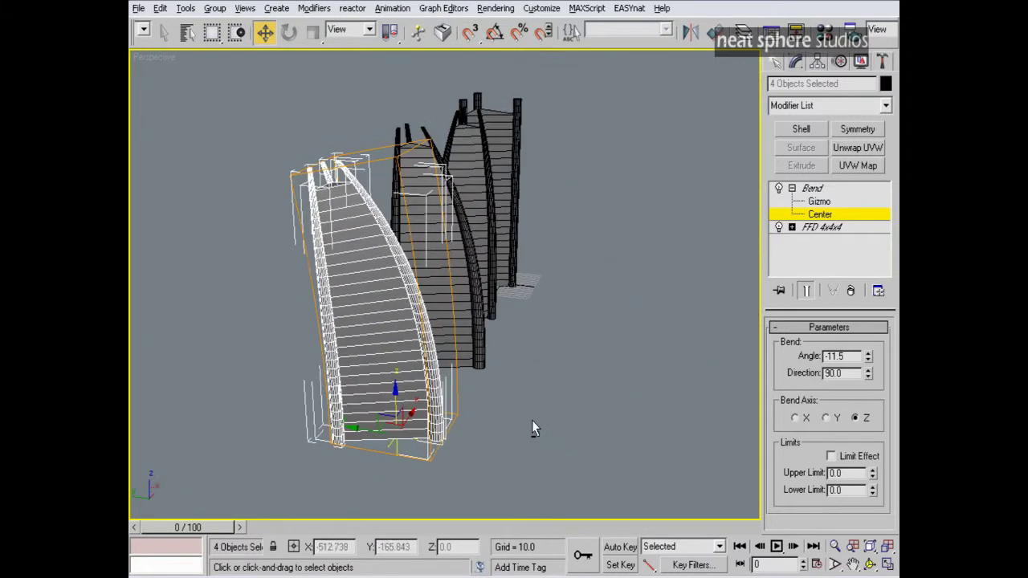
pyautogui.click(792, 189)
pyautogui.moveTo(633, 275)
pyautogui.keyDown('alt'); pyautogui.mouseDown(button='middle')
pyautogui.moveTo(592, 282)
pyautogui.moveTo(582, 273)
pyautogui.moveTo(651, 265)
pyautogui.mouseUp(button='middle'); pyautogui.keyUp('alt')
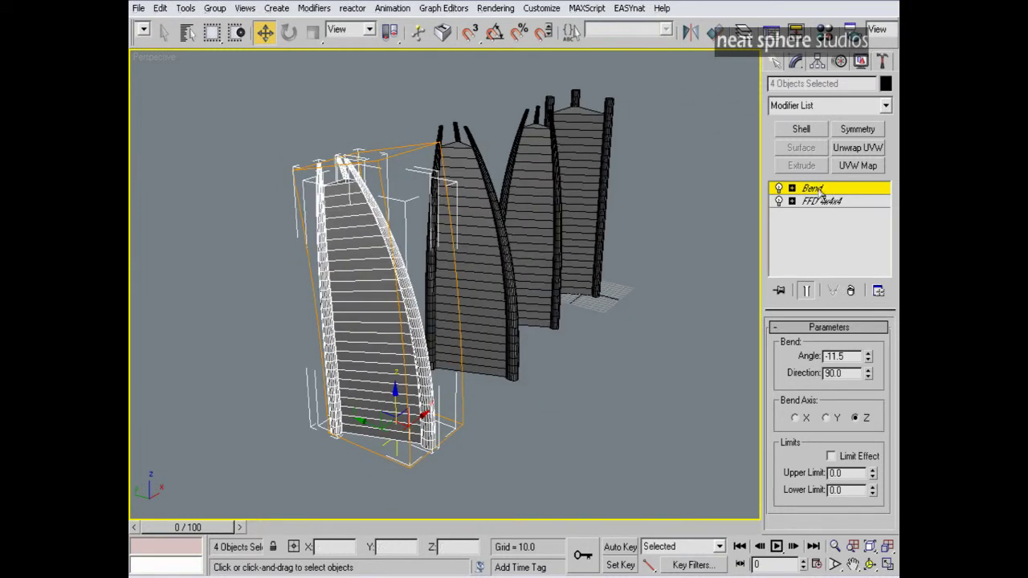
# Rotate the upper two rows of FFD 4x4x4 control points on the bent tower and finish editing them
pyautogui.moveTo(817, 194); pyautogui.dragTo(818, 212)
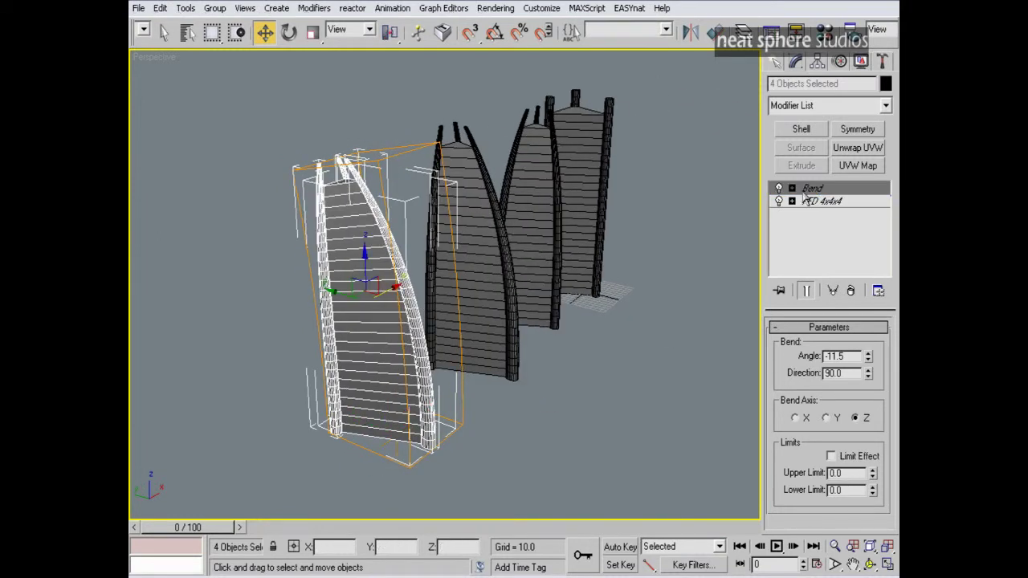
pyautogui.click(792, 202)
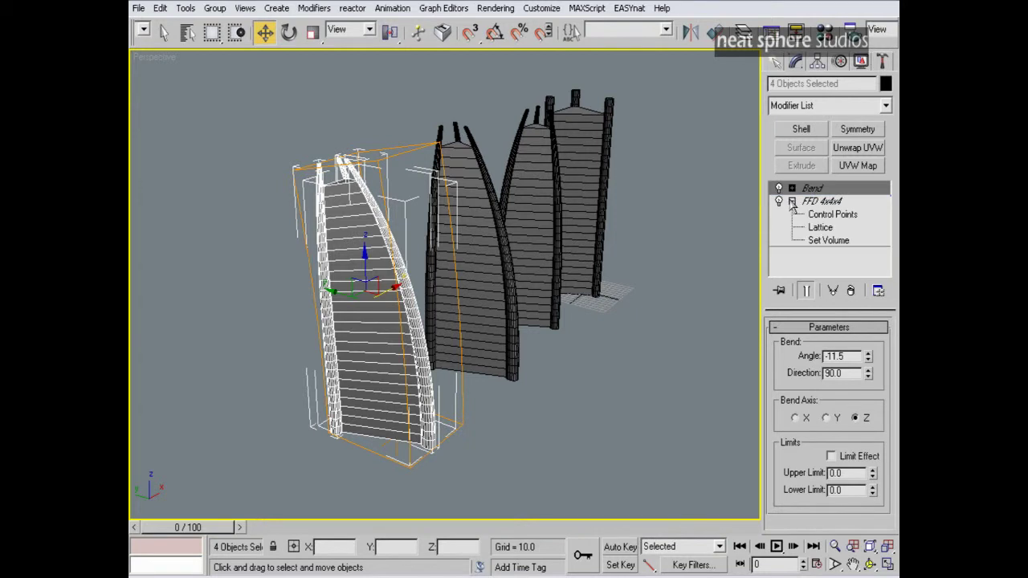
pyautogui.click(820, 215)
pyautogui.moveTo(431, 199)
pyautogui.keyDown('alt'); pyautogui.mouseDown(button='middle')
pyautogui.moveTo(495, 190)
pyautogui.moveTo(487, 177)
pyautogui.moveTo(382, 193)
pyautogui.moveTo(450, 193)
pyautogui.mouseUp(button='middle'); pyautogui.keyUp('alt')
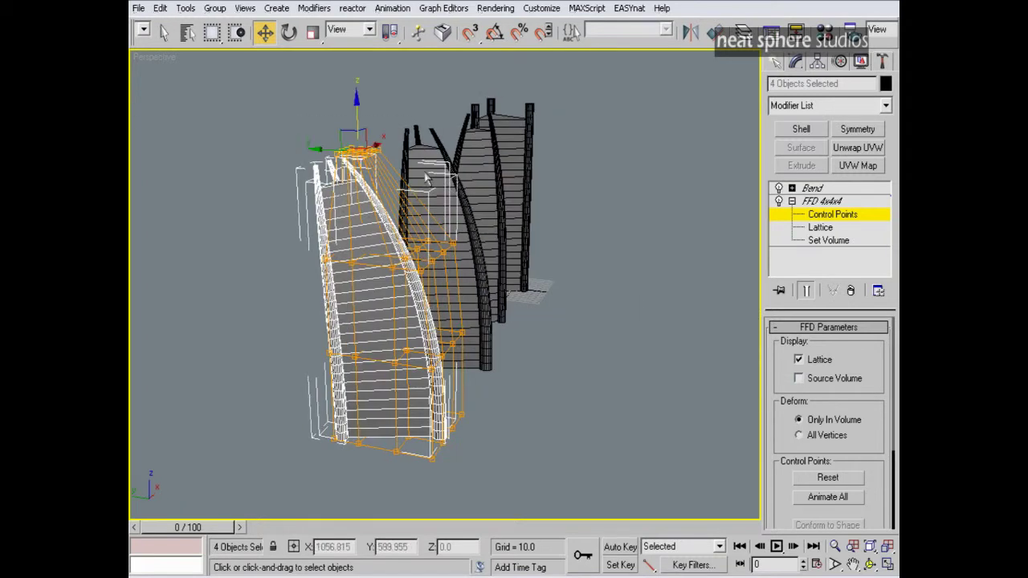
pyautogui.keyDown('alt'); pyautogui.moveTo(459, 273); pyautogui.dragTo(492, 246, button='middle'); pyautogui.keyUp('alt')
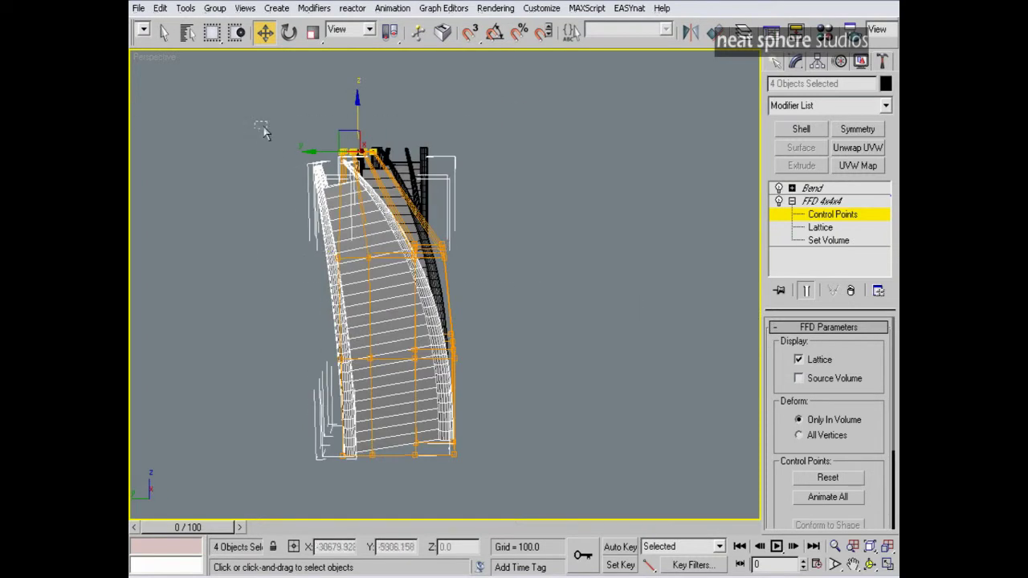
pyautogui.moveTo(530, 296); pyautogui.dragTo(530, 287)
pyautogui.press('e')
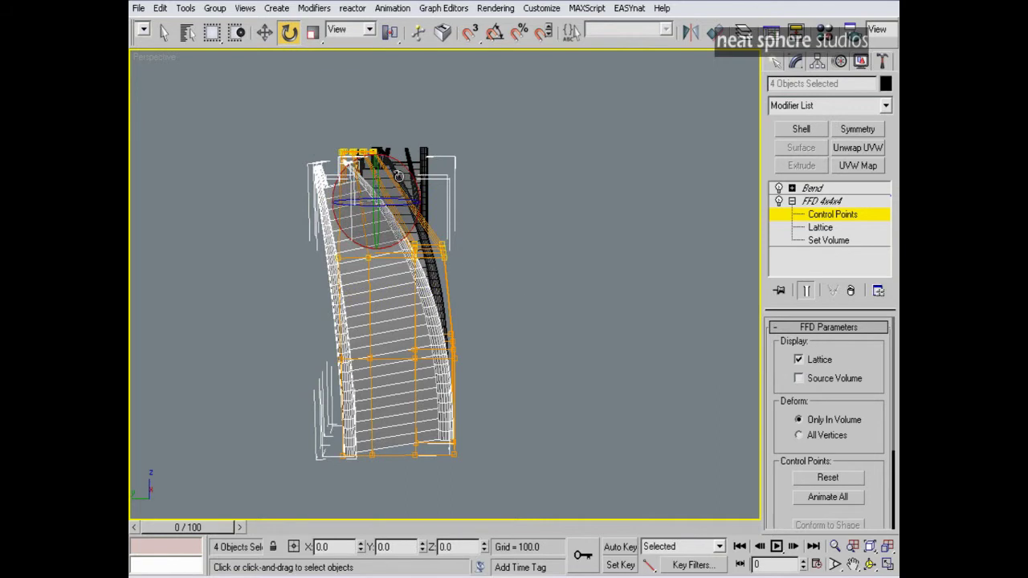
pyautogui.moveTo(405, 172); pyautogui.dragTo(415, 186)
pyautogui.keyDown('alt'); pyautogui.moveTo(483, 242); pyautogui.dragTo(527, 287, button='middle'); pyautogui.keyUp('alt')
pyautogui.click(821, 215)
pyautogui.click(678, 251)
pyautogui.keyDown('alt'); pyautogui.moveTo(677, 252); pyautogui.dragTo(735, 239, button='middle'); pyautogui.keyUp('alt')
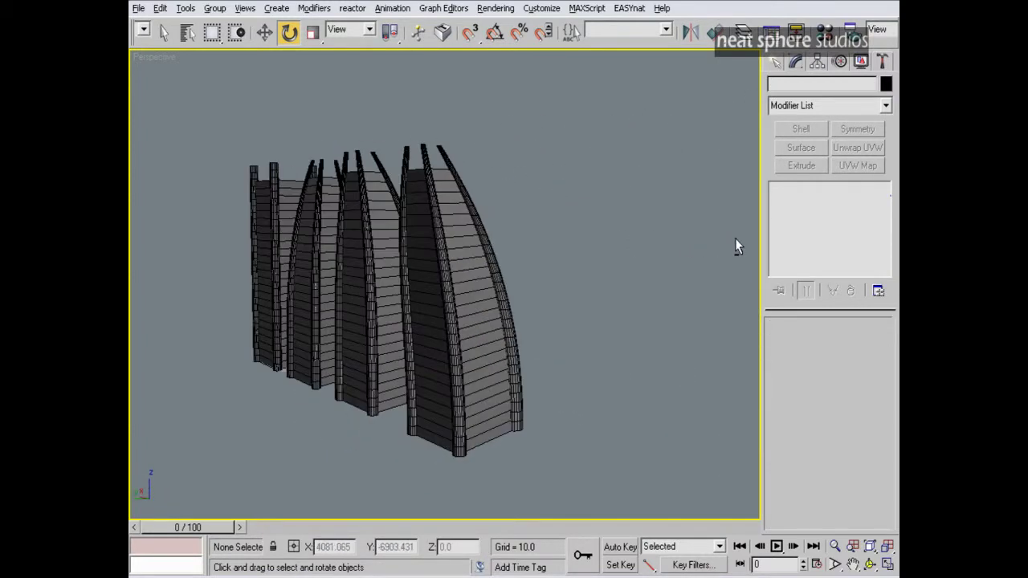
# Copy the FFD-only tower standing next to the bent tower along X to the free end of the row
pyautogui.click(485, 290)
pyautogui.keyDown('alt'); pyautogui.moveTo(646, 283); pyautogui.dragTo(457, 307, button='middle'); pyautogui.keyUp('alt')
pyautogui.click(560, 252)
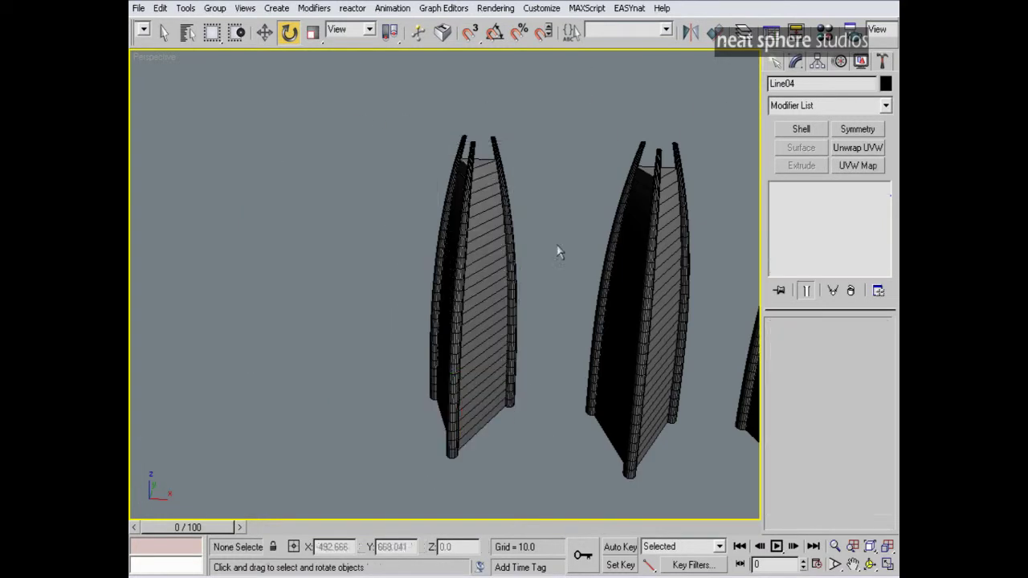
pyautogui.scroll(-3, 585, 172)
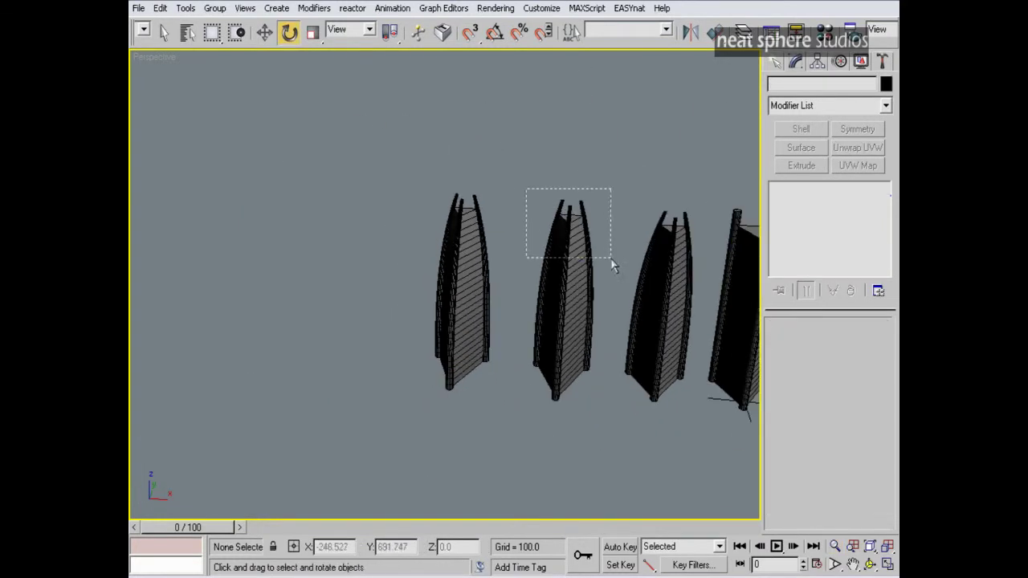
pyautogui.moveTo(613, 266); pyautogui.dragTo(609, 262)
pyautogui.press('w')
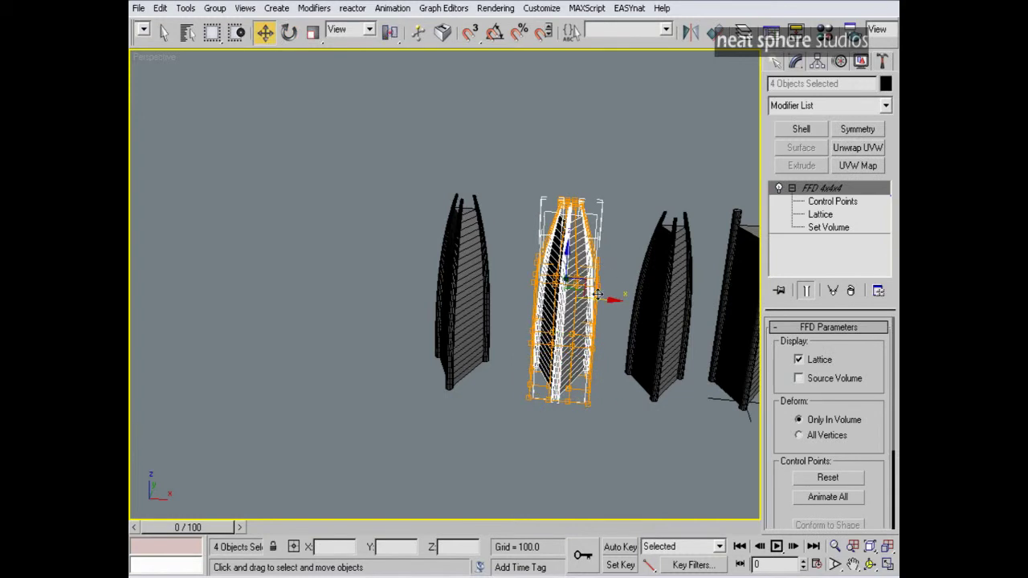
pyautogui.keyDown('shift'); pyautogui.moveTo(612, 300); pyautogui.dragTo(404, 283); pyautogui.keyUp('shift')
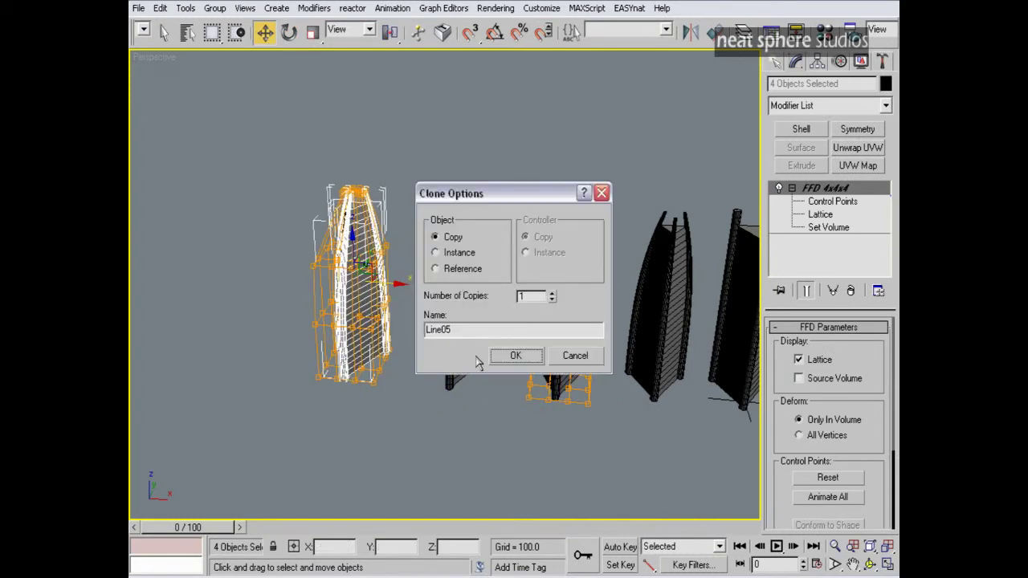
pyautogui.click(527, 356)
# Select all parts of the newly copied tower and apply a Twist modifier on top of FFD 4x4x4
pyautogui.moveTo(409, 303)
pyautogui.keyDown('alt'); pyautogui.mouseDown(button='middle')
pyautogui.moveTo(470, 297)
pyautogui.moveTo(503, 313)
pyautogui.mouseUp(button='middle'); pyautogui.keyUp('alt')
pyautogui.hotkey('alt', 'z')
pyautogui.moveTo(503, 313); pyautogui.dragTo(489, 265)
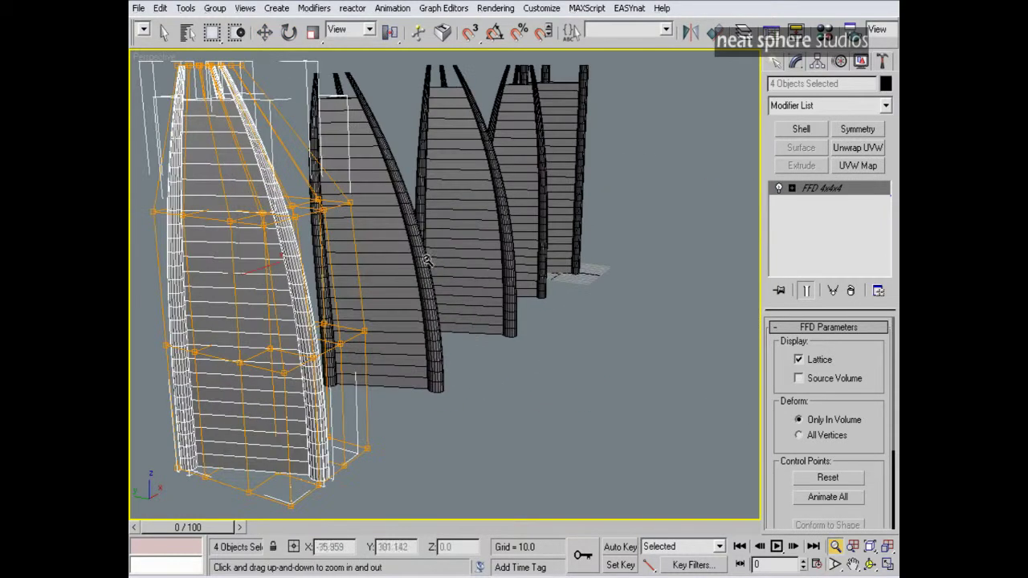
pyautogui.moveTo(410, 254); pyautogui.dragTo(526, 274, button='middle')
pyautogui.press('w')
pyautogui.click(695, 325)
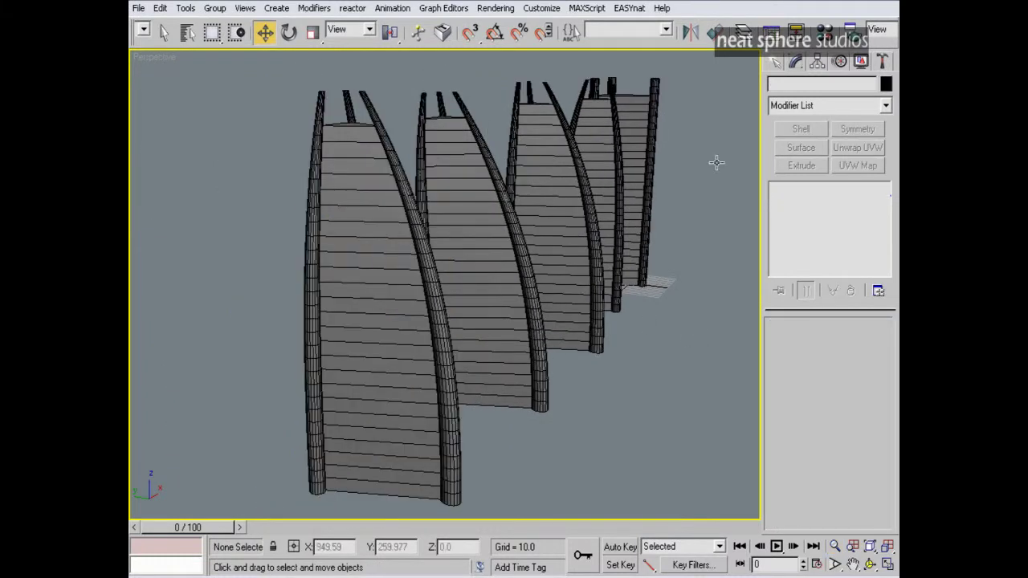
pyautogui.moveTo(384, 138); pyautogui.dragTo(384, 139)
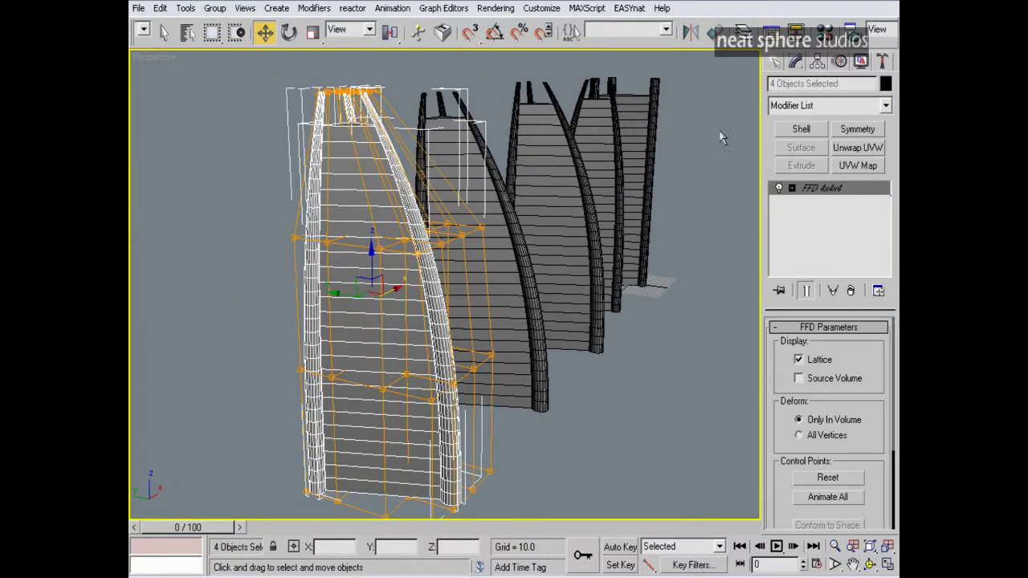
pyautogui.click(886, 106)
pyautogui.scroll(-10, 888, 241)
pyautogui.scroll(-2, 890, 252)
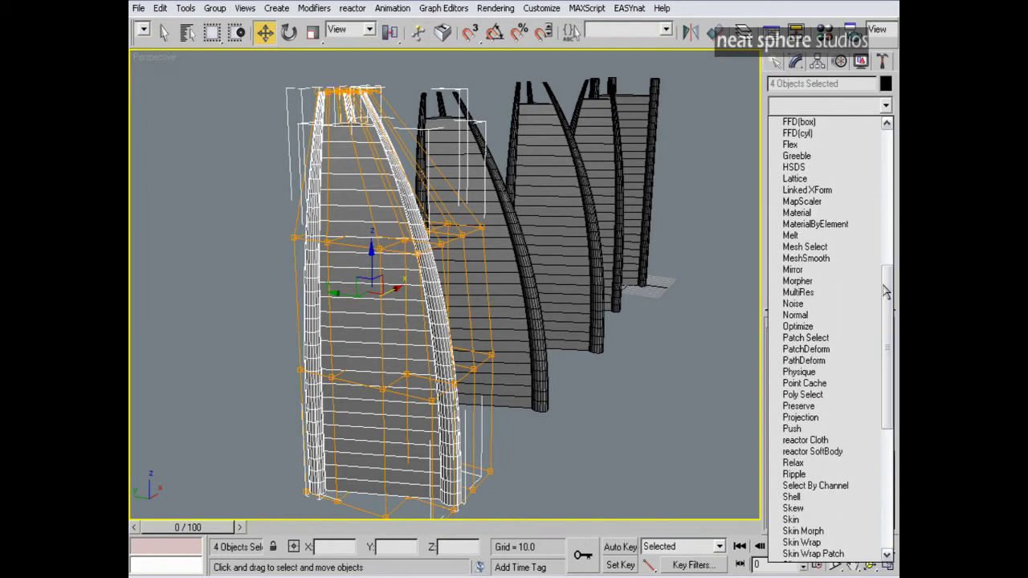
pyautogui.scroll(-3, 886, 294)
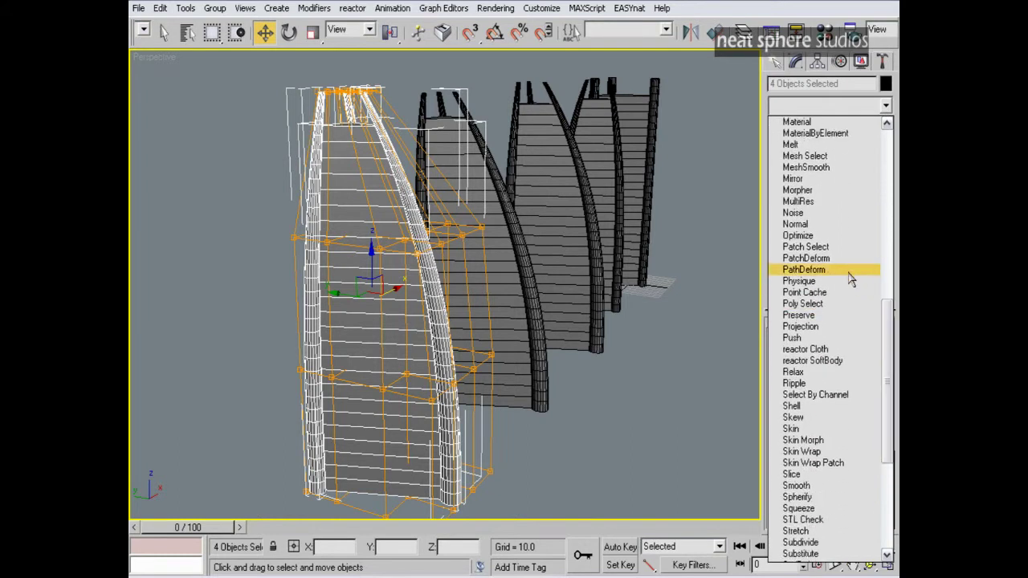
pyautogui.scroll(-5, 884, 434)
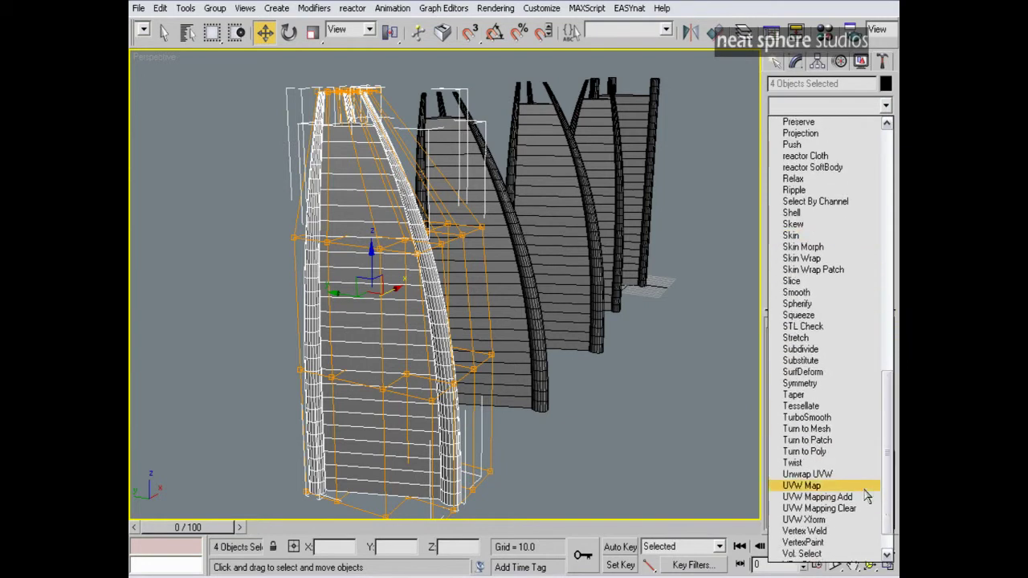
pyautogui.click(818, 462)
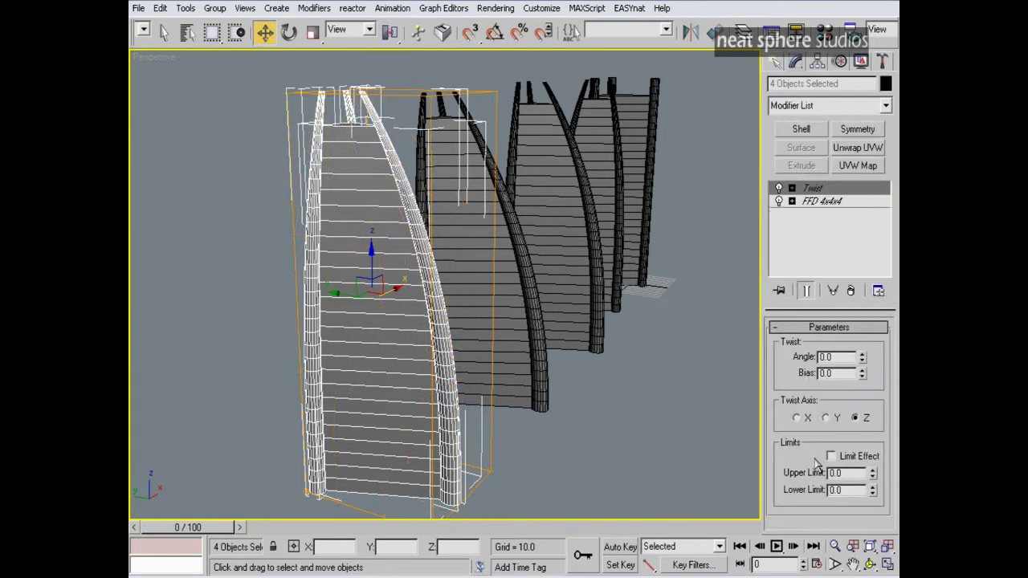
# Move the Twist modifier's center down along Z to the base of the tower and finish editing the center
pyautogui.click(791, 188)
pyautogui.click(819, 214)
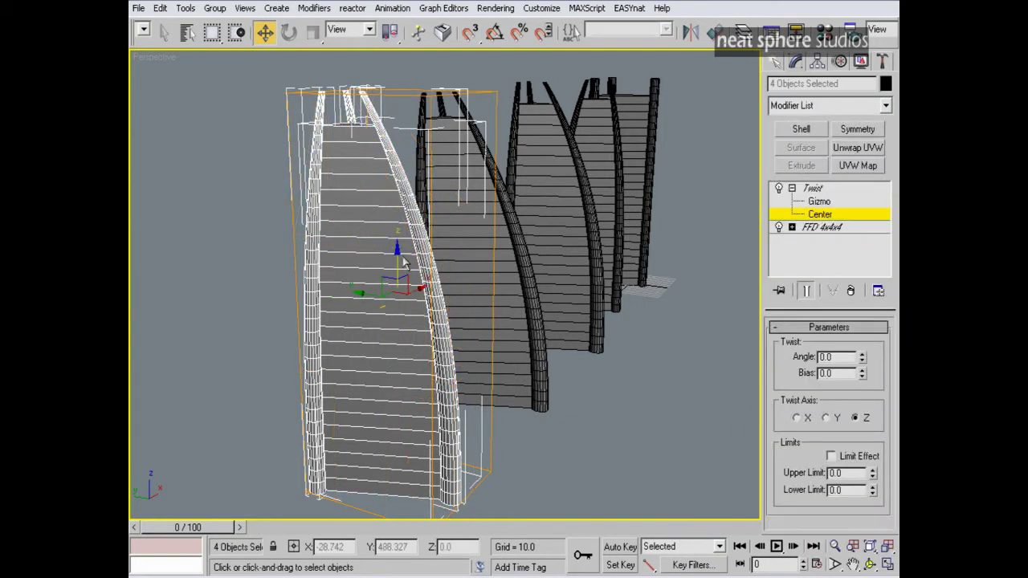
pyautogui.moveTo(401, 276); pyautogui.dragTo(400, 464)
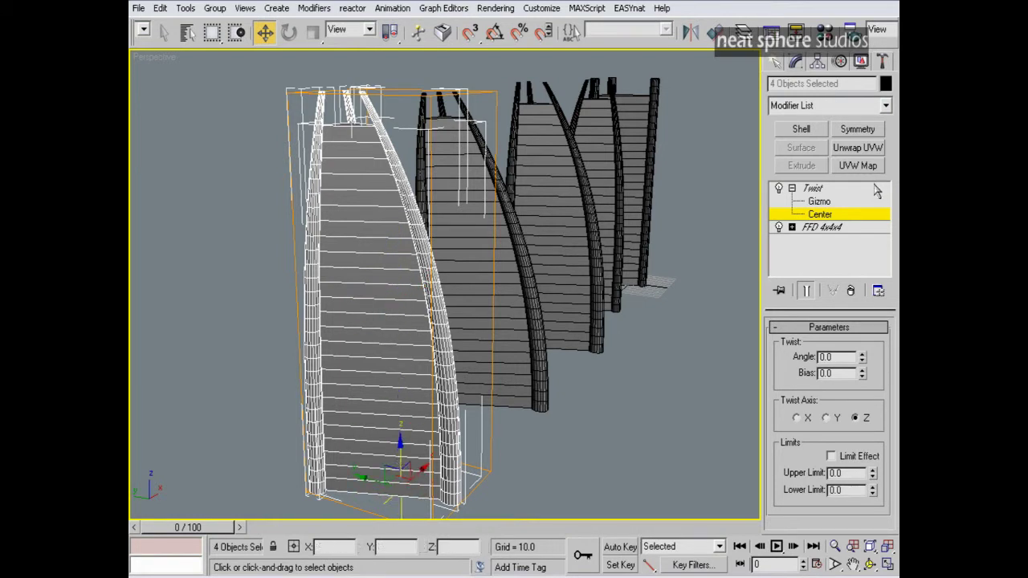
pyautogui.click(820, 215)
# Set the twist angle to 53.5 and inspect the twisted tower from the sides and above
pyautogui.moveTo(864, 365); pyautogui.dragTo(852, 271)
pyautogui.keyDown('alt'); pyautogui.moveTo(638, 279); pyautogui.dragTo(272, 388, button='middle'); pyautogui.keyUp('alt')
pyautogui.keyDown('alt'); pyautogui.moveTo(360, 281); pyautogui.dragTo(426, 283, button='middle'); pyautogui.keyUp('alt')
pyautogui.keyDown('alt'); pyautogui.moveTo(482, 316); pyautogui.dragTo(516, 203, button='middle'); pyautogui.keyUp('alt')
pyautogui.hotkey('alt', 'z')
pyautogui.moveTo(517, 202); pyautogui.dragTo(518, 241)
pyautogui.keyDown('alt'); pyautogui.moveTo(518, 241); pyautogui.dragTo(673, 261, button='middle'); pyautogui.keyUp('alt')
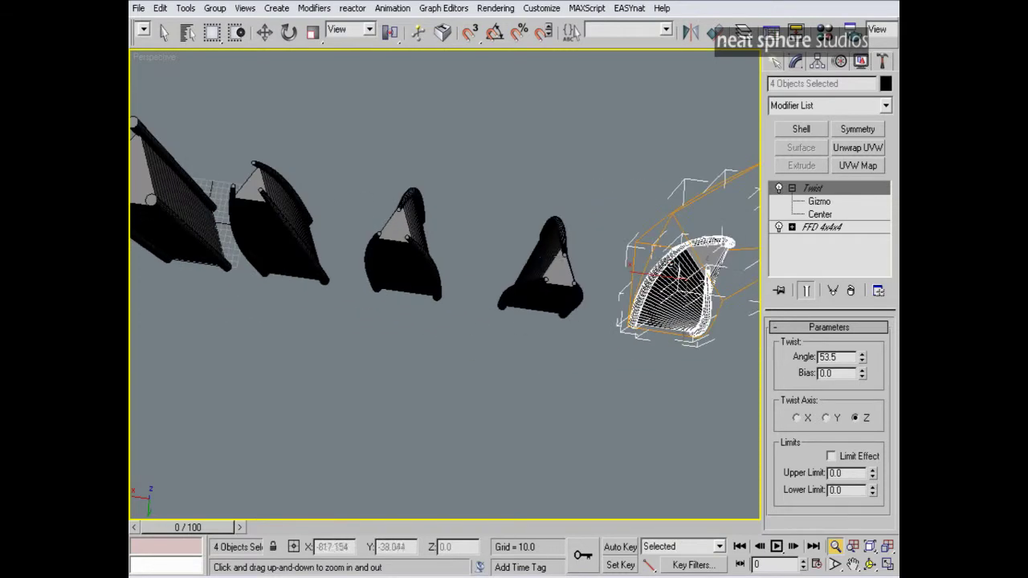
# Copy the symmetrical tapered tower along X to the far end of the row, beyond the twisted tower
pyautogui.moveTo(359, 216); pyautogui.dragTo(498, 283, button='middle')
pyautogui.rightClick(498, 282)
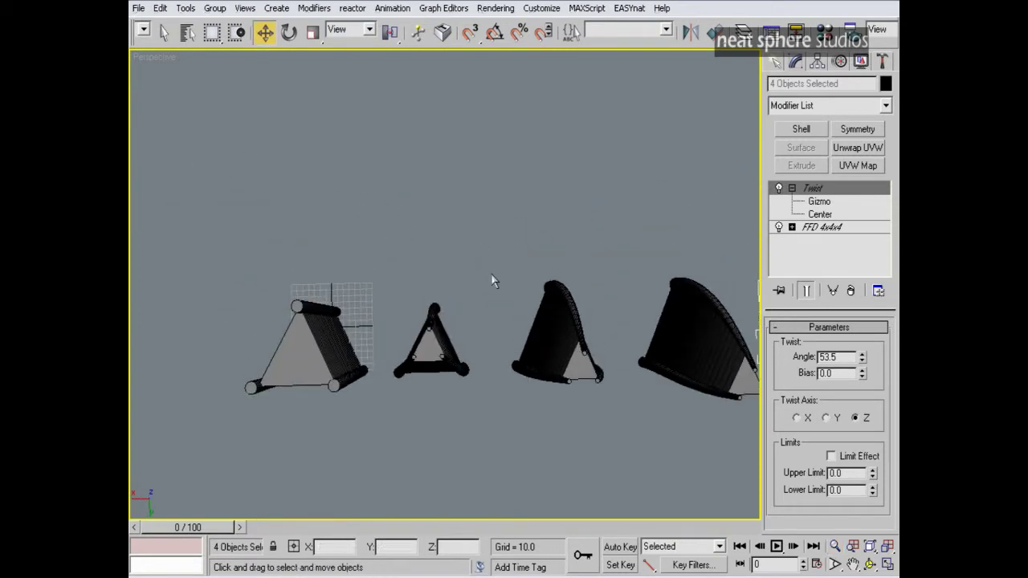
pyautogui.scroll(-2, 493, 283)
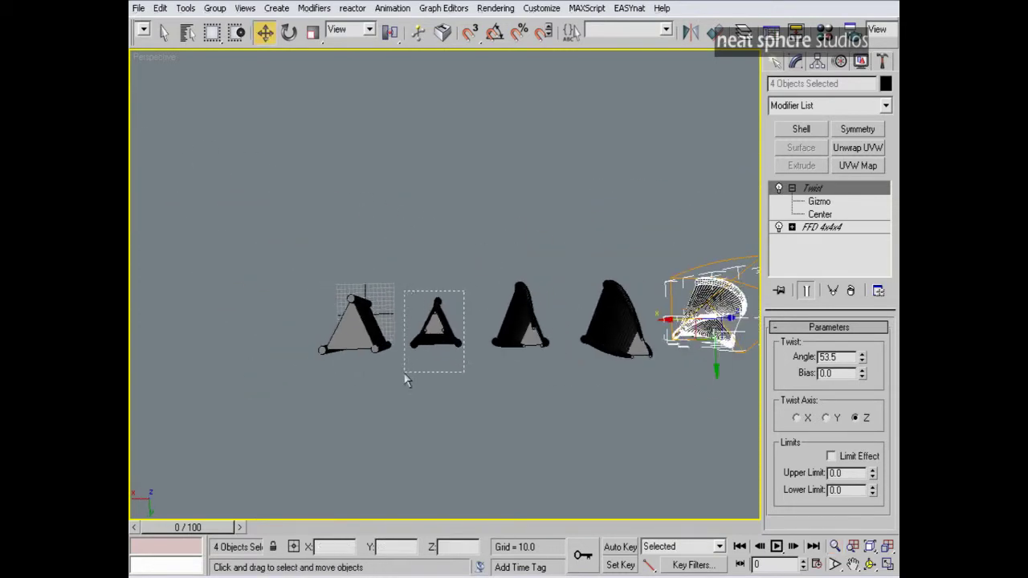
pyautogui.moveTo(406, 373); pyautogui.dragTo(405, 374)
pyautogui.moveTo(484, 368); pyautogui.dragTo(370, 358, button='middle')
pyautogui.moveTo(283, 323); pyautogui.dragTo(636, 352)
pyautogui.click(515, 355)
pyautogui.moveTo(574, 360)
pyautogui.mouseDown(button='middle')
pyautogui.moveTo(466, 375)
pyautogui.moveTo(394, 344)
pyautogui.mouseUp(button='middle')
pyautogui.moveTo(389, 326); pyautogui.dragTo(425, 327)
pyautogui.keyDown('ctrl'); pyautogui.keyDown('alt'); pyautogui.moveTo(427, 345); pyautogui.dragTo(363, 282, button='middle'); pyautogui.keyUp('alt'); pyautogui.keyUp('ctrl')
# Try to copy the Twist modifier from the twisted tower and paste it onto all four parts of the new tower
pyautogui.click(265, 310)
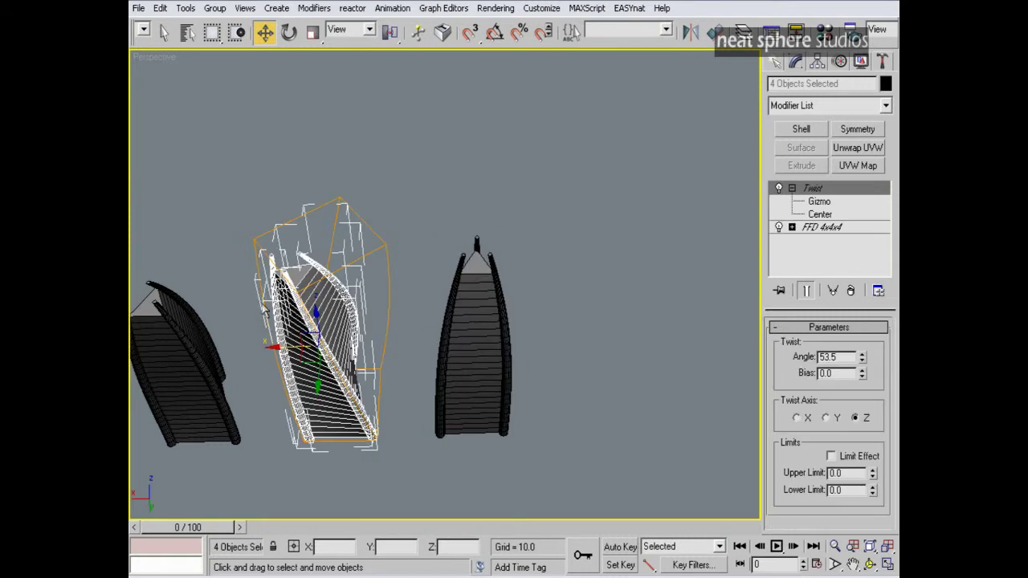
pyautogui.rightClick(814, 195)
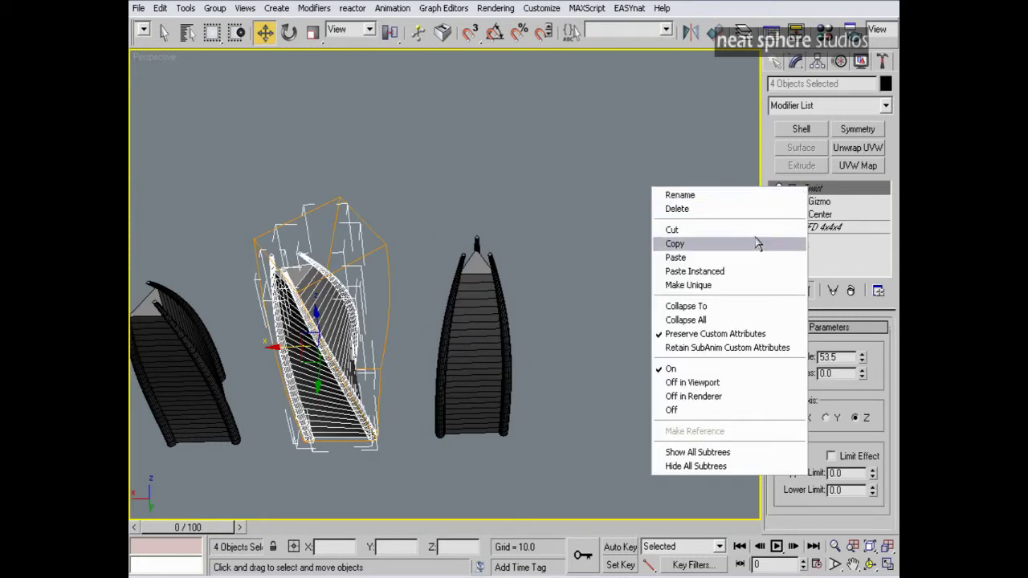
pyautogui.click(752, 249)
pyautogui.click(473, 280)
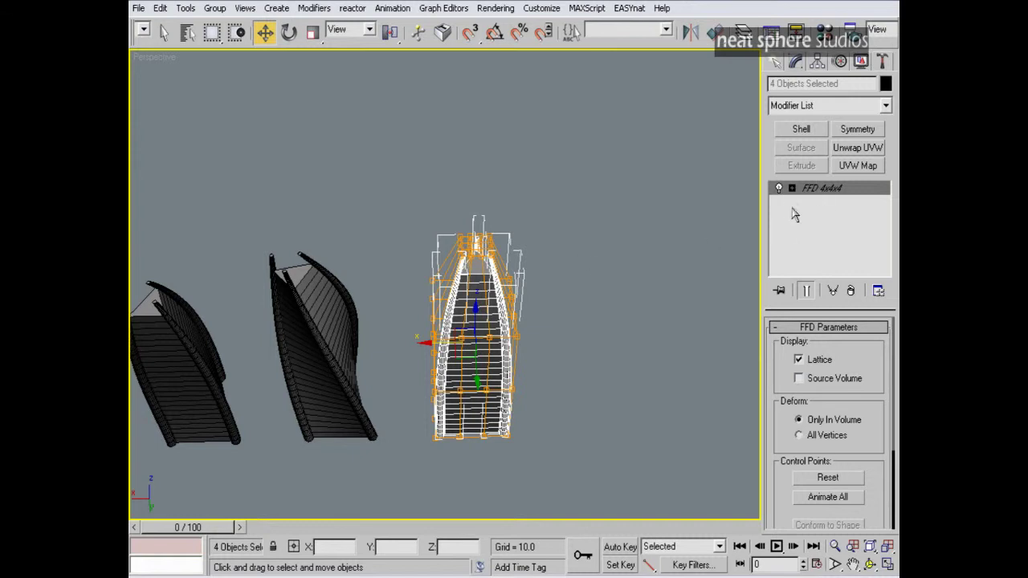
pyautogui.rightClick(812, 194)
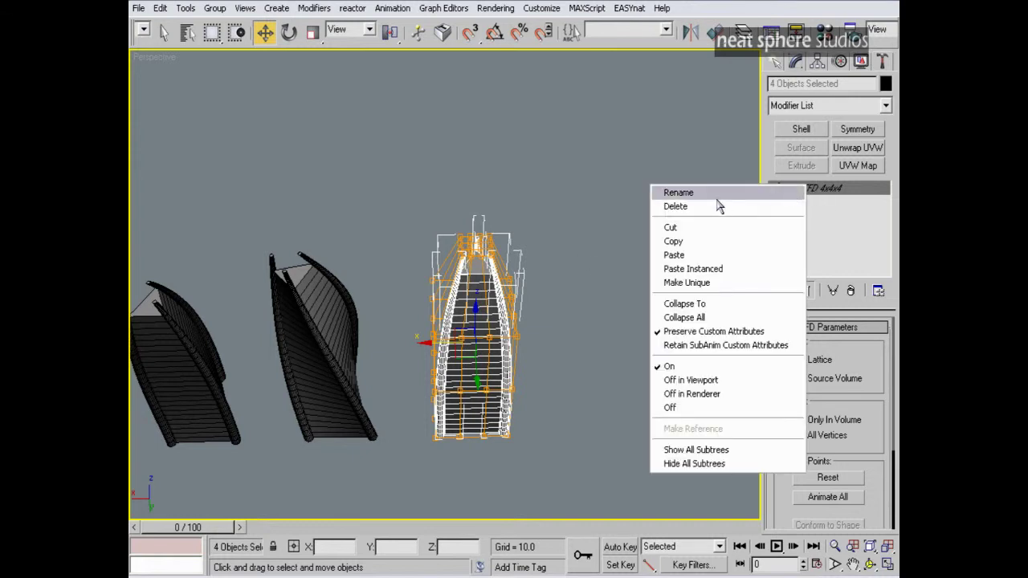
pyautogui.click(692, 255)
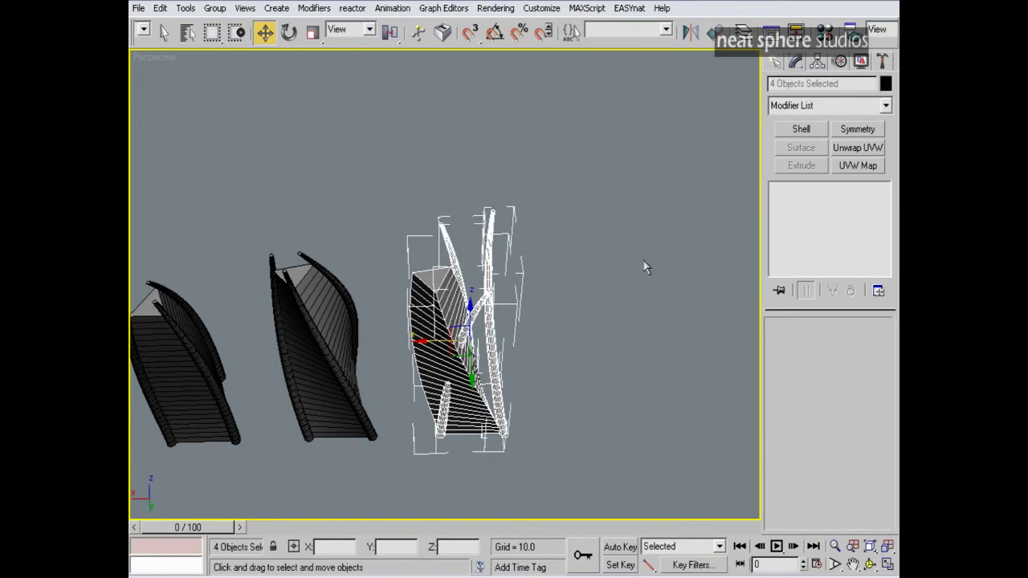
pyautogui.hotkey('ctrl', 'z')
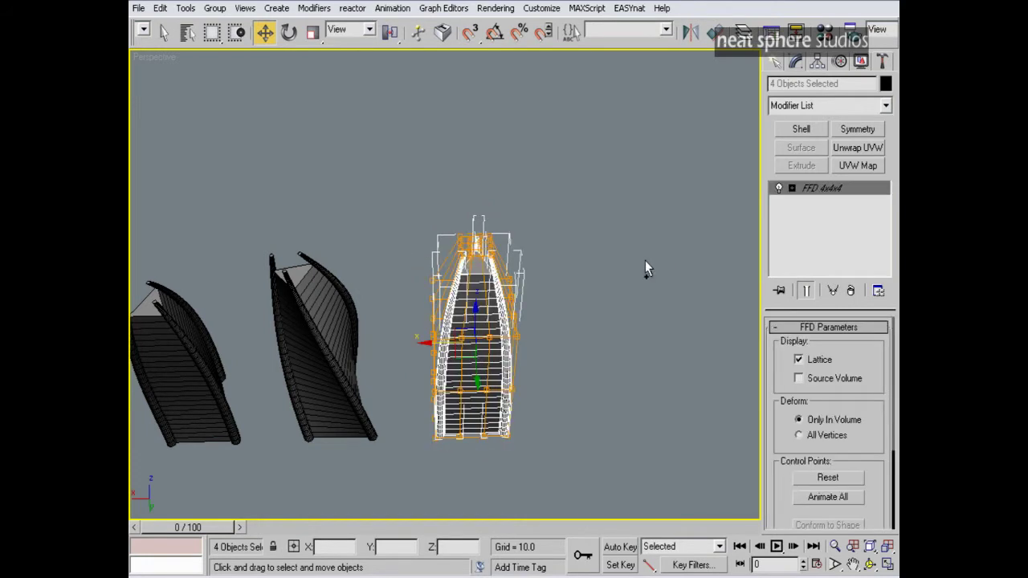
# Try pasting the copied Twist modifier individually onto one corner column and the central body of the new tower
pyautogui.click(885, 110)
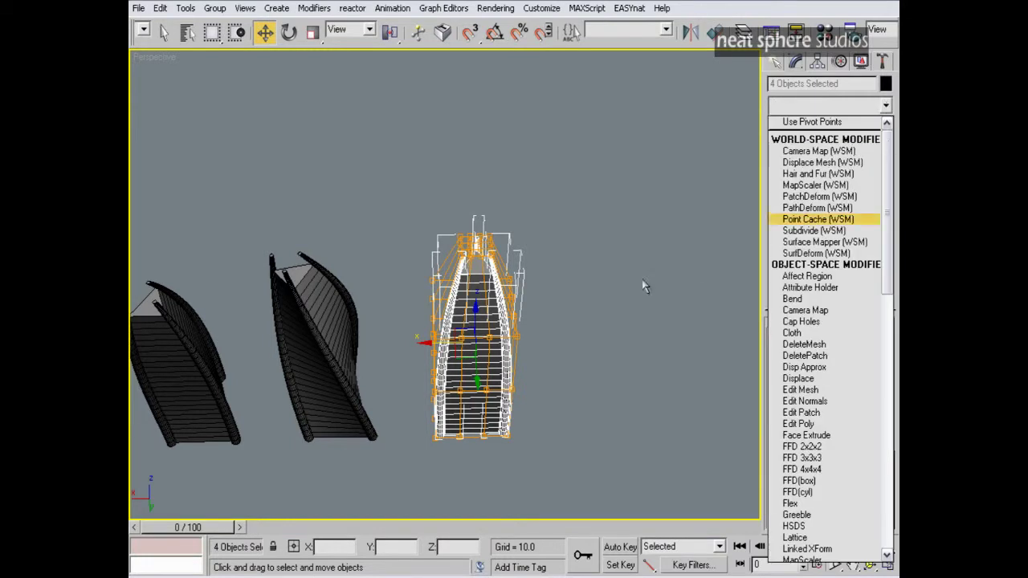
pyautogui.click(523, 302)
pyautogui.click(515, 299)
pyautogui.click(500, 292)
pyautogui.rightClick(815, 191)
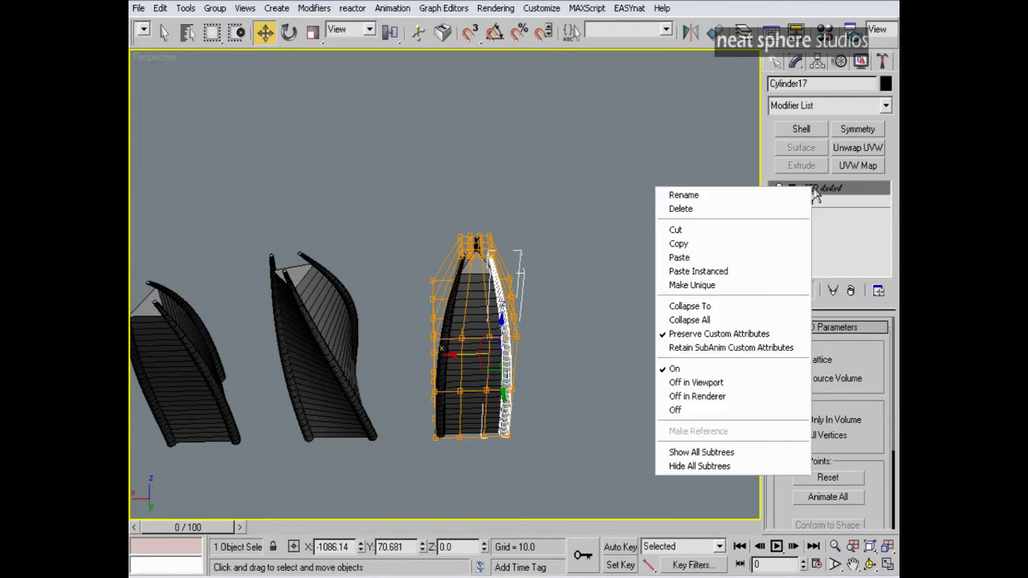
pyautogui.click(735, 259)
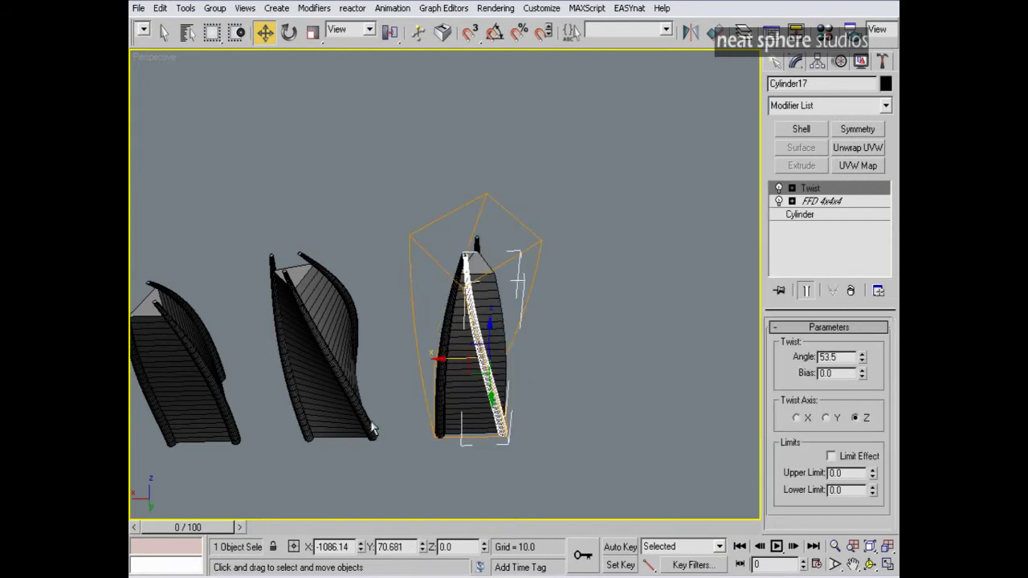
pyautogui.click(494, 322)
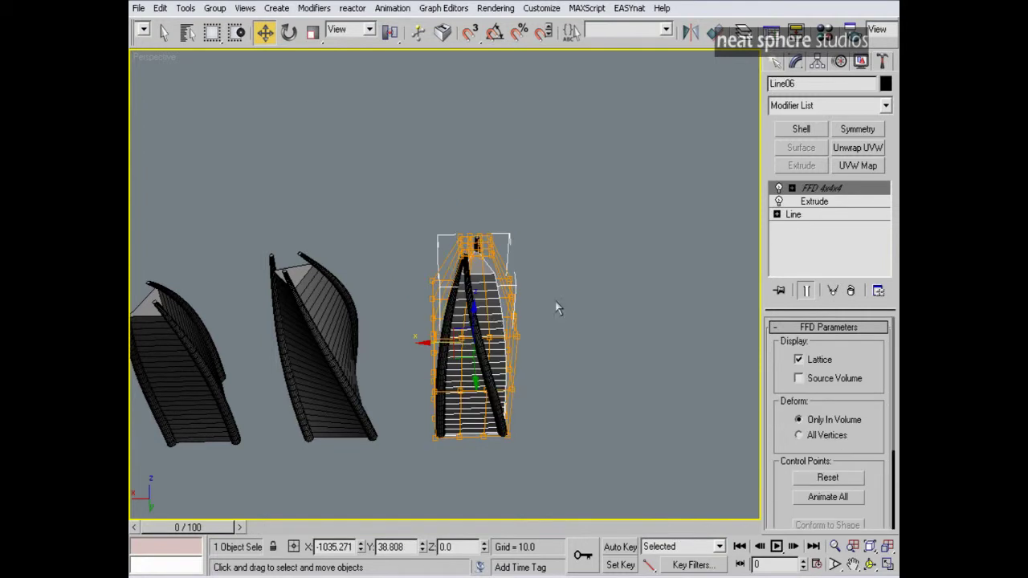
pyautogui.rightClick(824, 193)
pyautogui.click(748, 258)
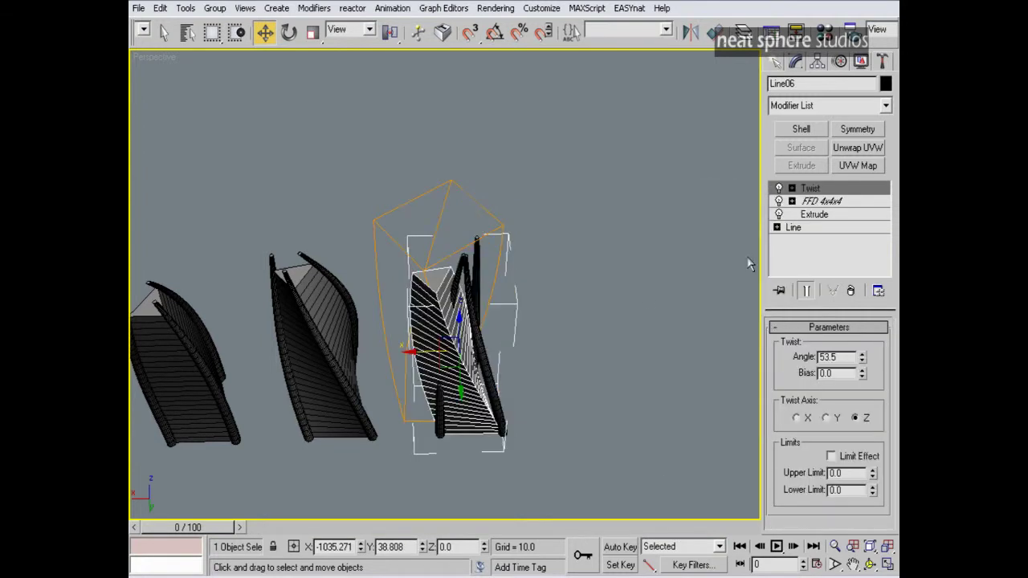
# Undo the individual Twist pastes and restore the selection of all four parts of the new tower
pyautogui.hotkey('ctrl', 'z')
pyautogui.hotkey('ctrl', 'z')
pyautogui.hotkey('ctrl', 'z')
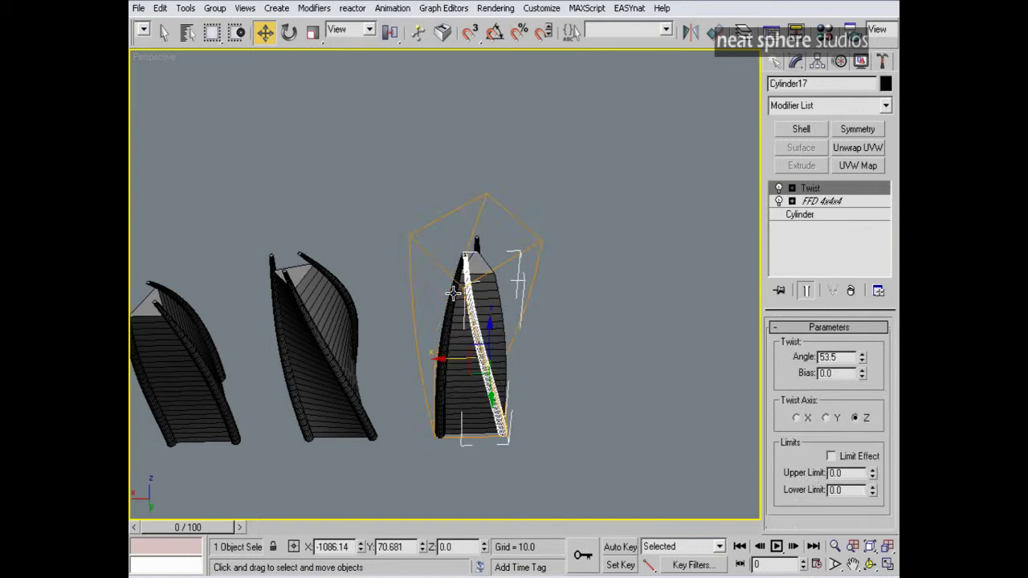
pyautogui.click(543, 237)
pyautogui.click(439, 311)
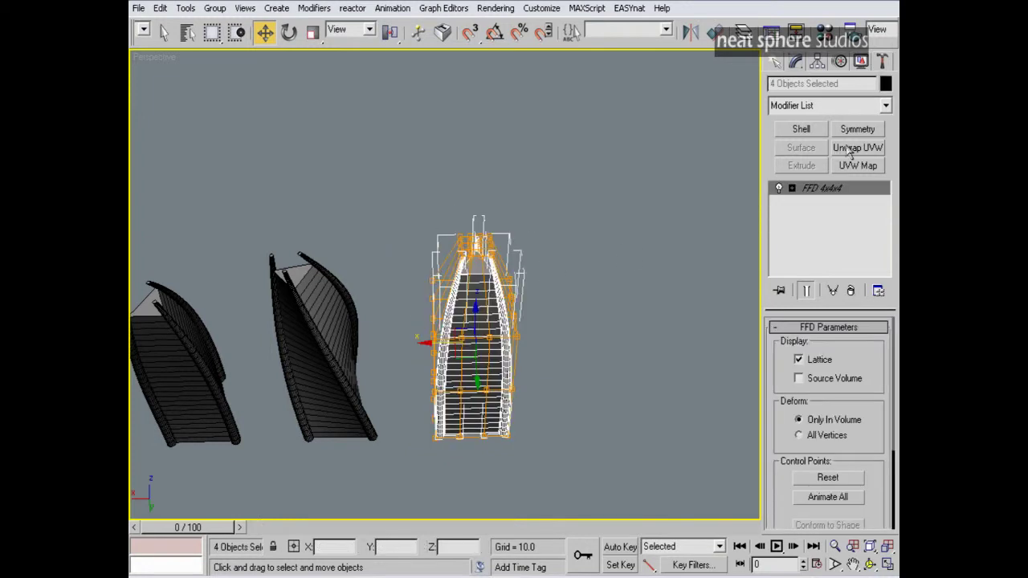
# Group the four selected parts of the new tower, keeping the default group name
pyautogui.click(885, 106)
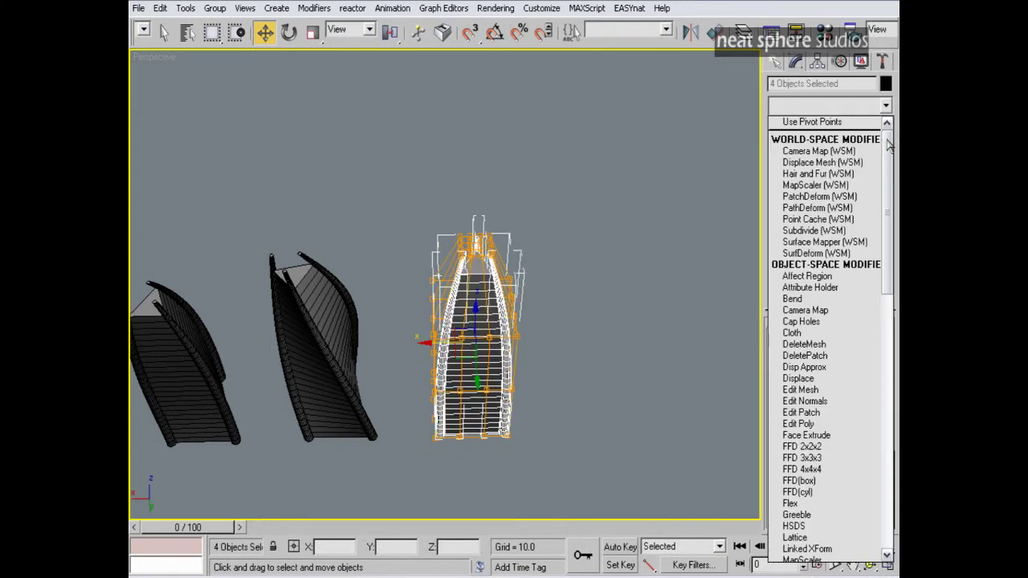
pyautogui.moveTo(888, 143); pyautogui.dragTo(889, 193)
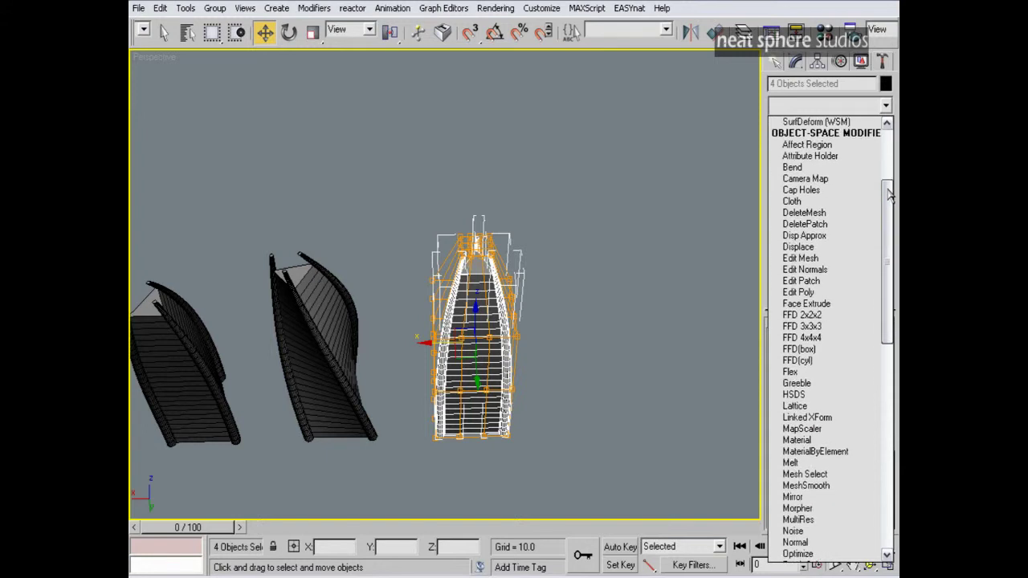
pyautogui.click(215, 10)
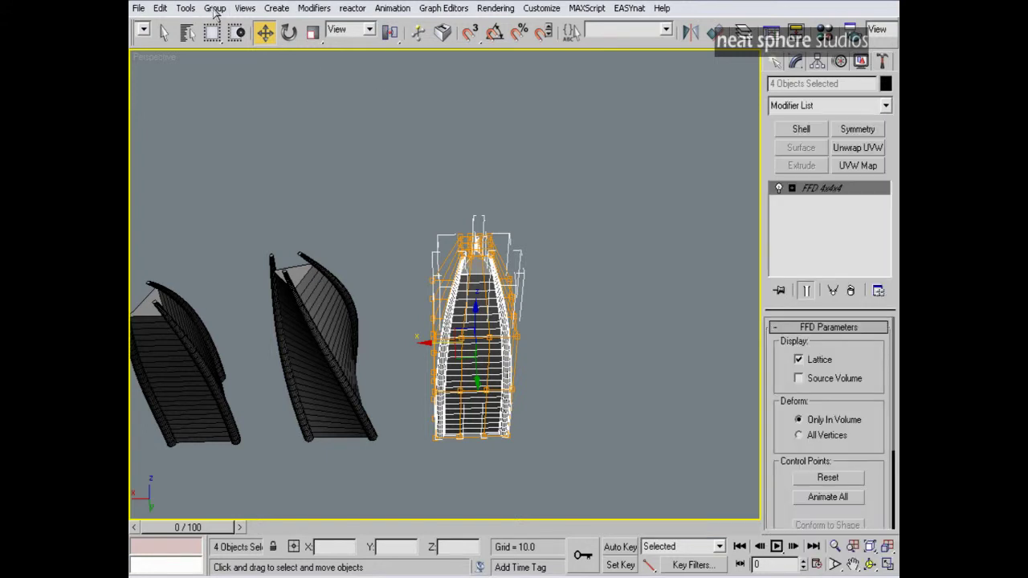
pyautogui.click(215, 8)
pyautogui.click(225, 26)
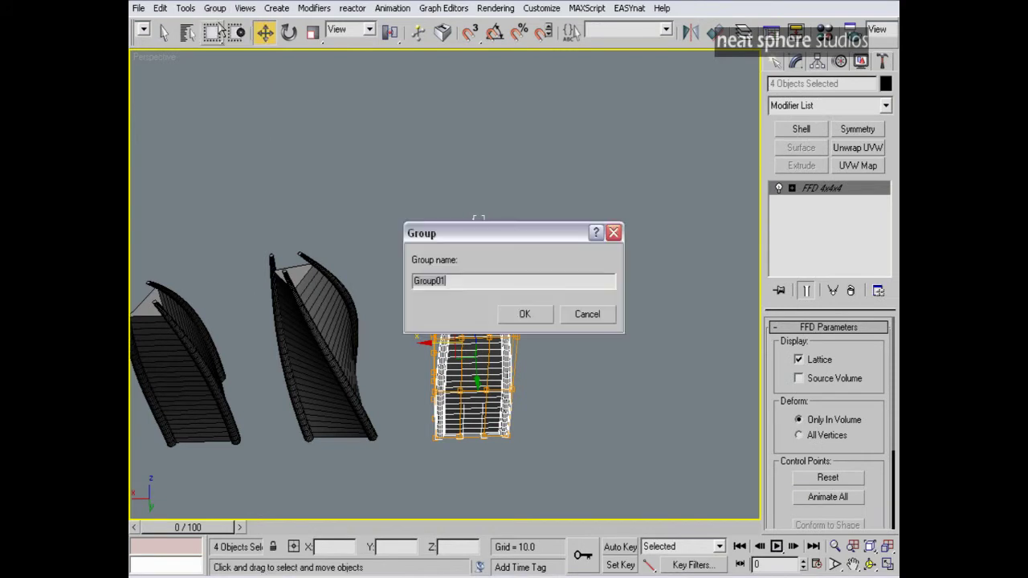
pyautogui.click(526, 317)
pyautogui.click(514, 294)
pyautogui.click(487, 302)
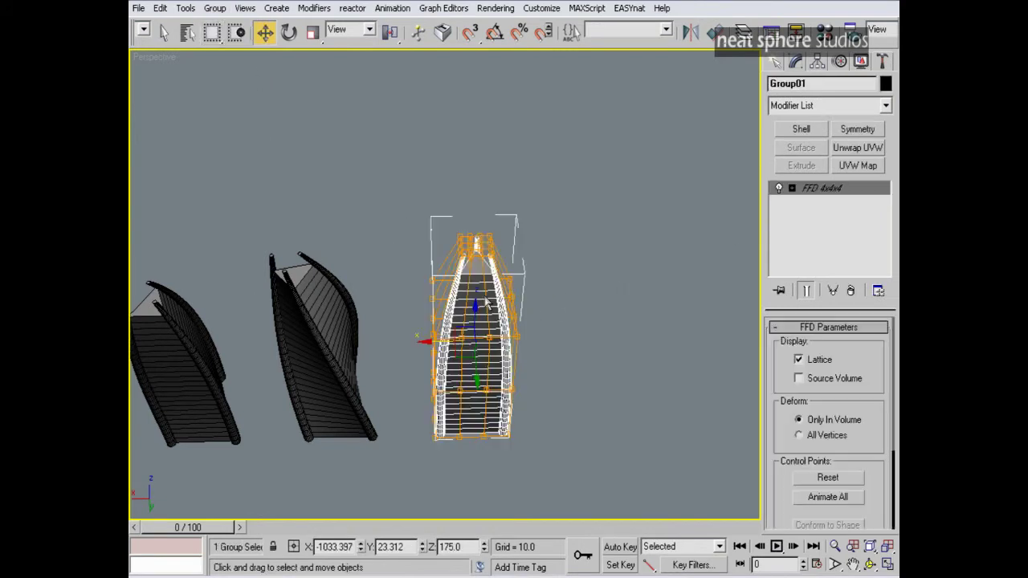
# Try pasting the copied Twist modifier onto the grouped tower, and undo the paste
pyautogui.rightClick(828, 189)
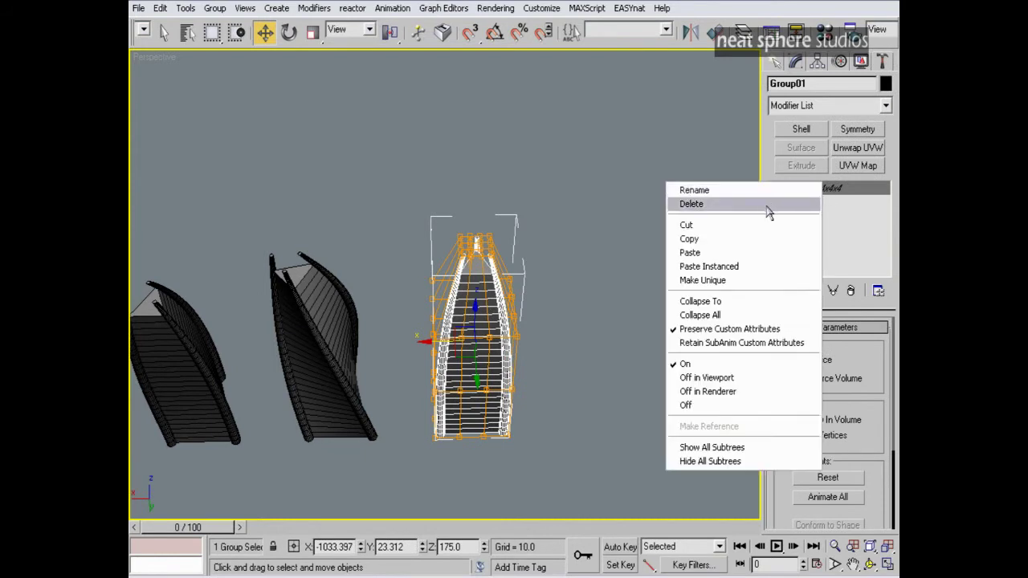
pyautogui.click(757, 255)
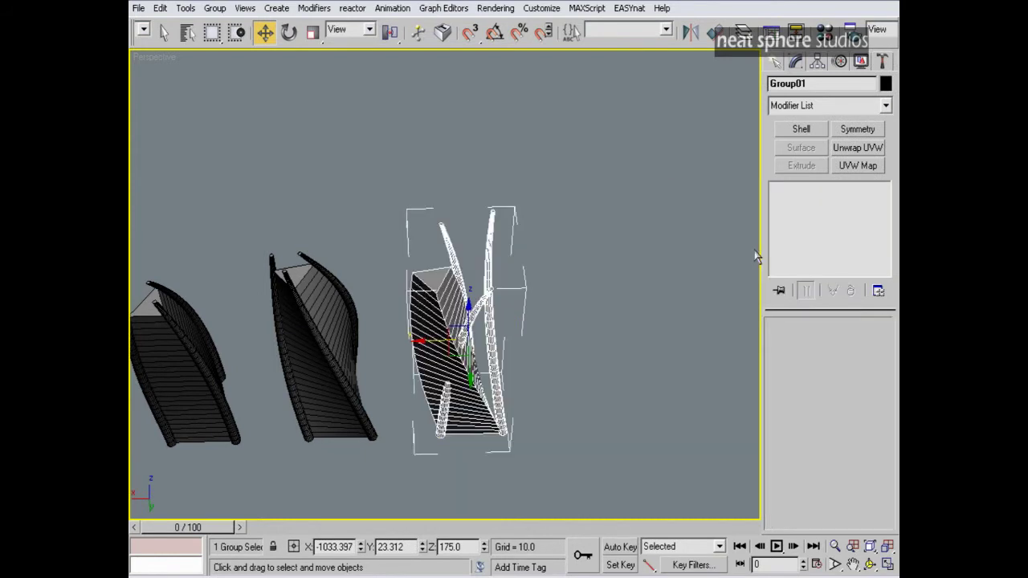
pyautogui.hotkey('ctrl', 'z')
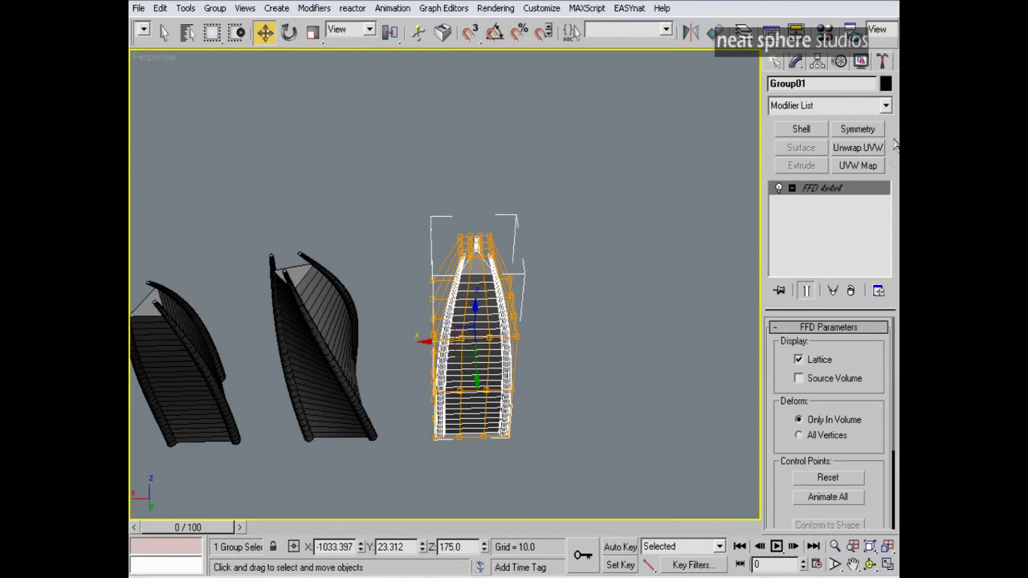
# Add a new Twist modifier to the grouped tower and move its Center down to the tower's base
pyautogui.click(885, 106)
pyautogui.moveTo(886, 133); pyautogui.dragTo(885, 399)
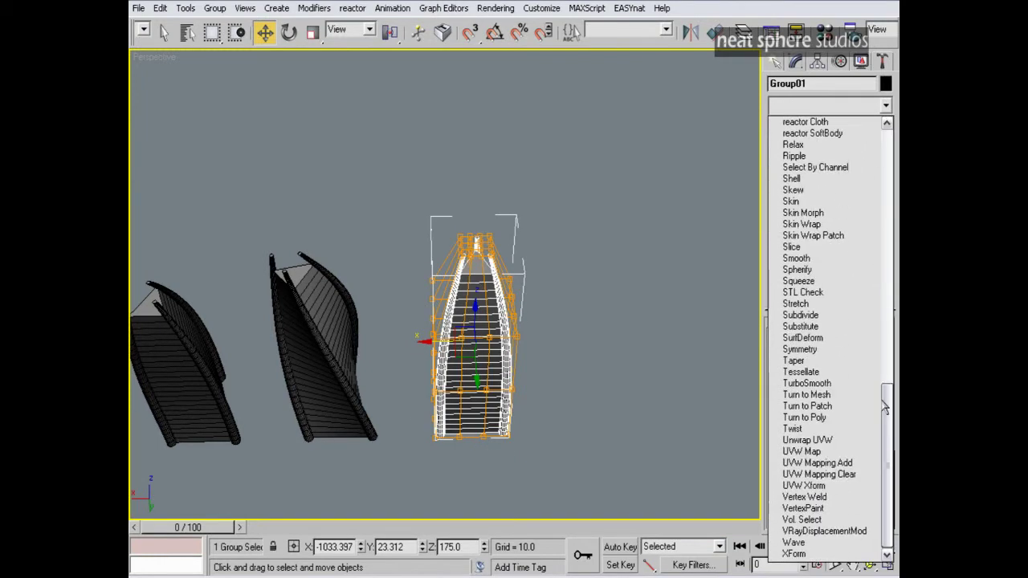
pyautogui.click(853, 430)
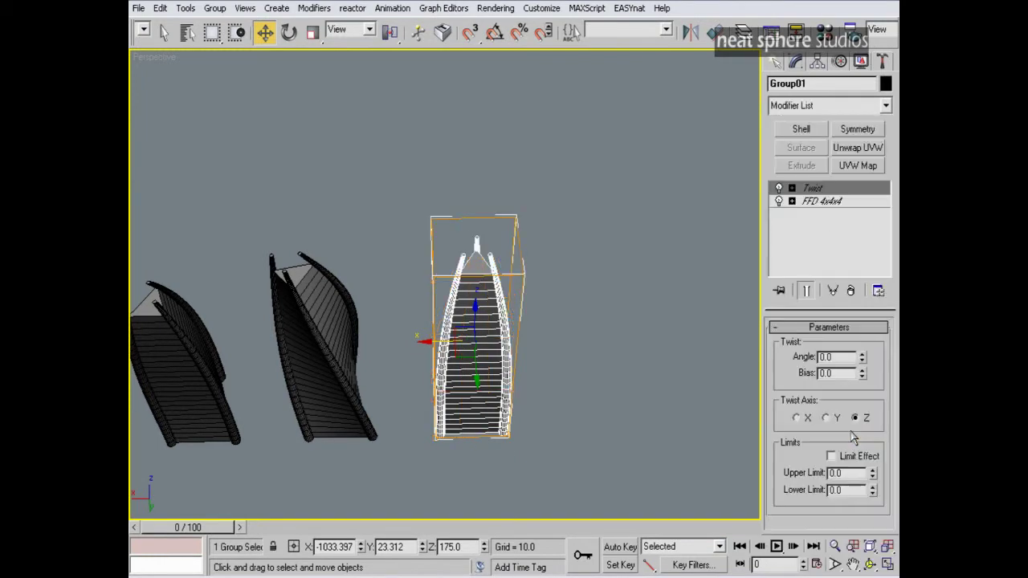
pyautogui.click(792, 188)
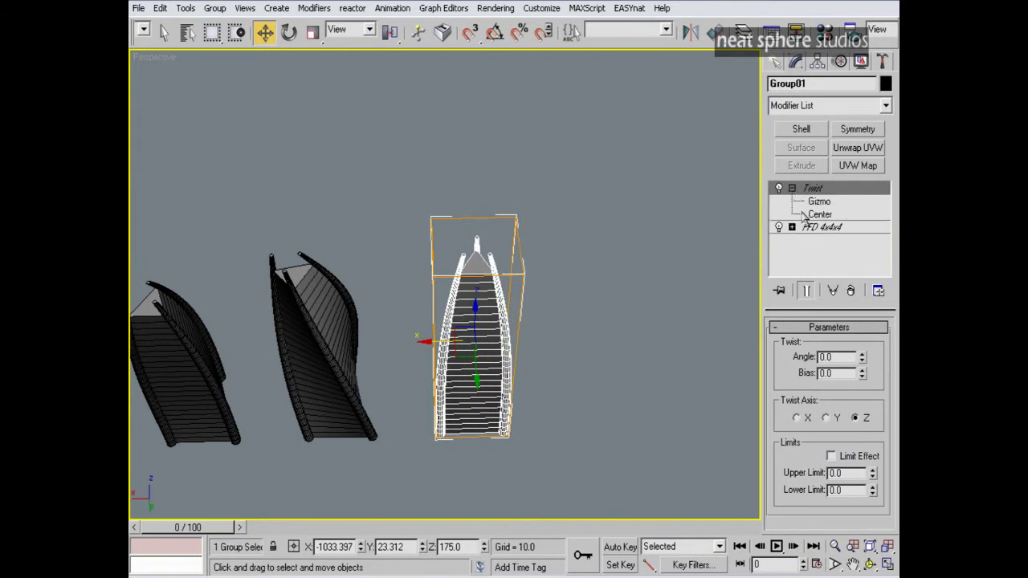
pyautogui.click(807, 213)
pyautogui.keyDown('alt'); pyautogui.moveTo(718, 303); pyautogui.dragTo(482, 305, button='middle'); pyautogui.keyUp('alt')
pyautogui.moveTo(472, 298); pyautogui.dragTo(463, 462)
pyautogui.keyDown('alt'); pyautogui.moveTo(558, 318); pyautogui.dragTo(674, 406, button='middle'); pyautogui.keyUp('alt')
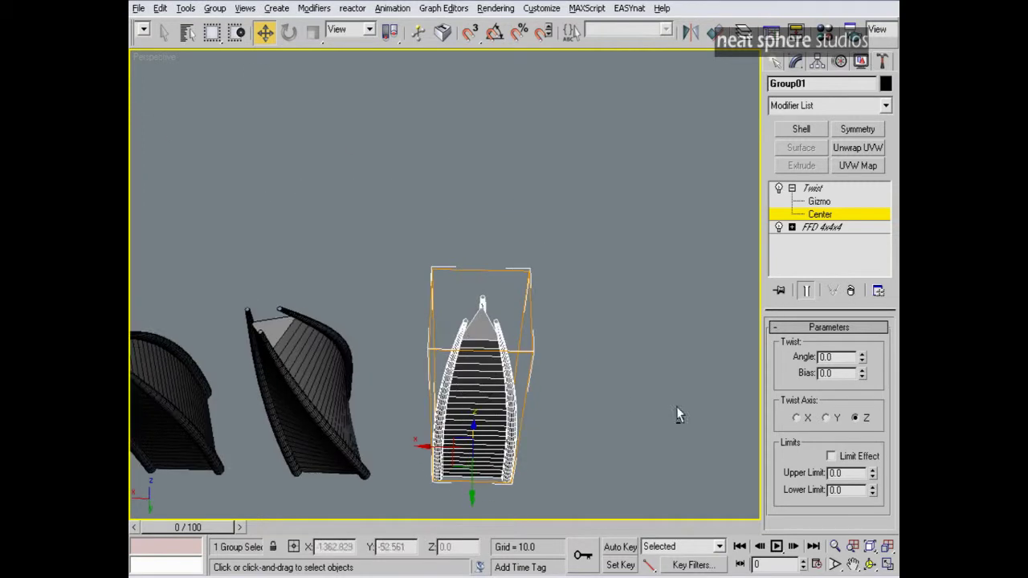
# Increase the Twist angle about the Z axis so the grouped tower spirals upward from its base
pyautogui.moveTo(862, 363); pyautogui.dragTo(830, 251)
pyautogui.keyDown('alt'); pyautogui.moveTo(578, 385); pyautogui.dragTo(326, 304, button='middle'); pyautogui.keyUp('alt')
pyautogui.keyDown('alt'); pyautogui.moveTo(512, 430); pyautogui.dragTo(580, 448, button='middle'); pyautogui.keyUp('alt')
# Add an FFD 4x4x4 modifier above the Twist on the grouped tower and activate editing of its control points
pyautogui.click(887, 108)
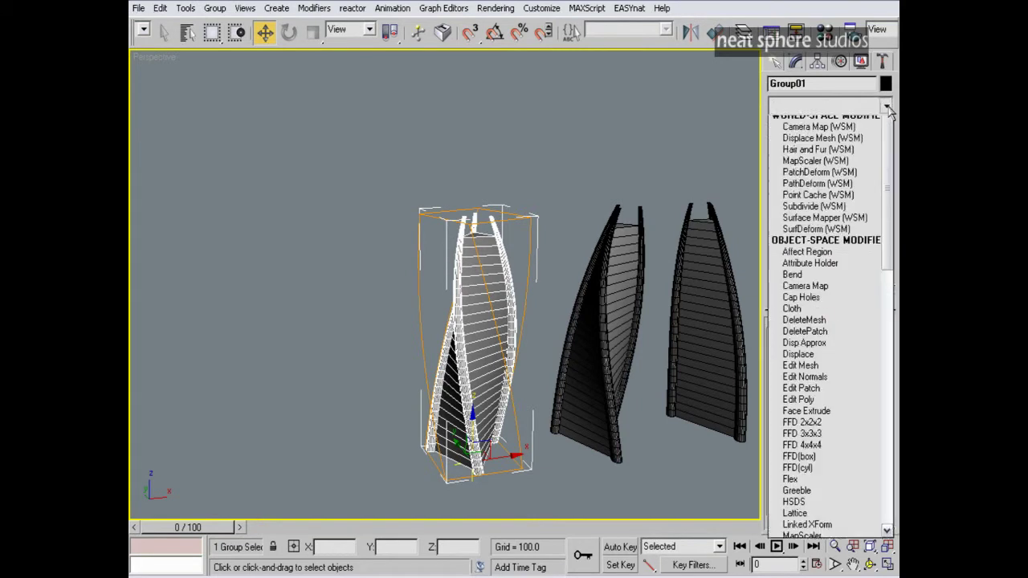
pyautogui.scroll(-6, 874, 249)
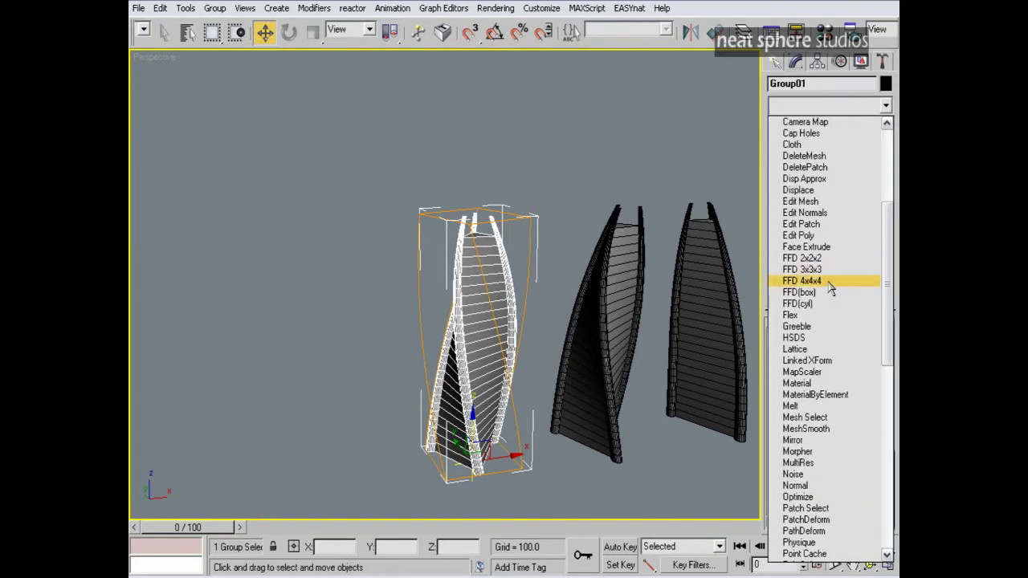
pyautogui.click(803, 281)
pyautogui.click(791, 188)
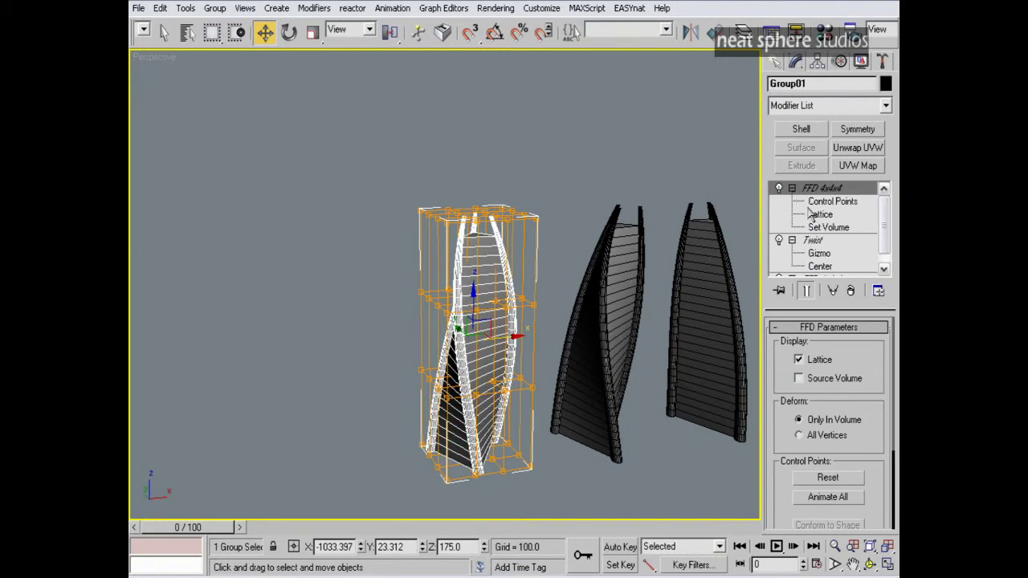
pyautogui.click(813, 228)
pyautogui.click(827, 202)
# Select the bottom layer of lattice control points and scale it to about 140% in X and Y to flare the base
pyautogui.keyDown('alt'); pyautogui.moveTo(527, 458); pyautogui.dragTo(396, 433, button='middle'); pyautogui.keyUp('alt')
pyautogui.moveTo(405, 425); pyautogui.dragTo(565, 497)
pyautogui.press('e')
pyautogui.press('alt')
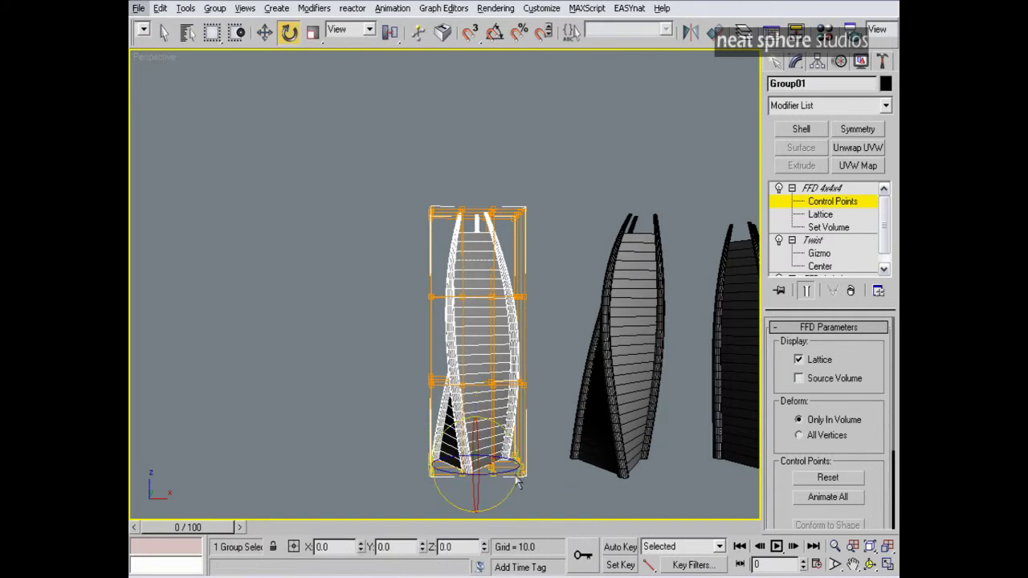
pyautogui.press('r')
pyautogui.click(563, 362)
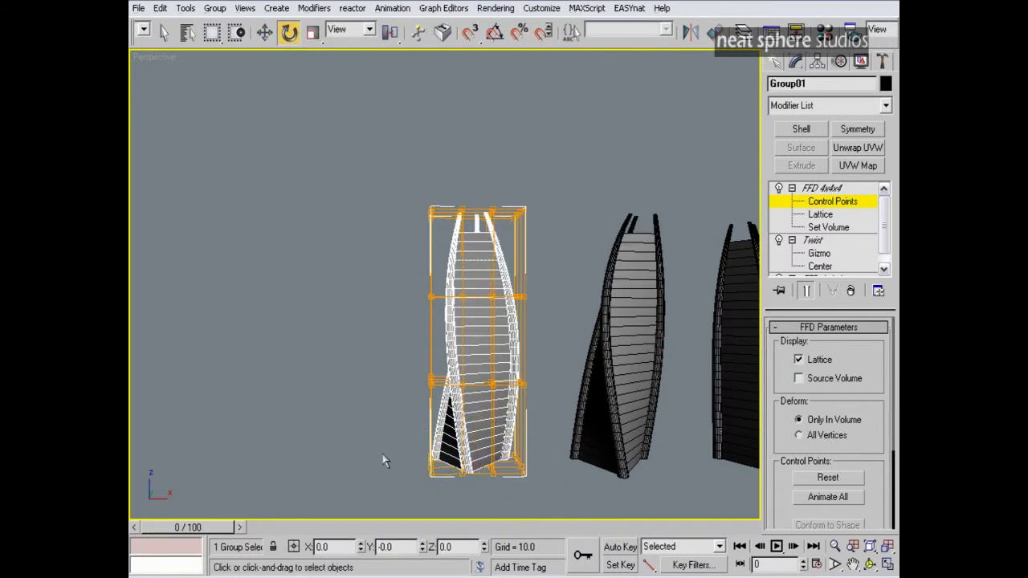
pyautogui.moveTo(541, 502); pyautogui.dragTo(550, 503)
pyautogui.press('r')
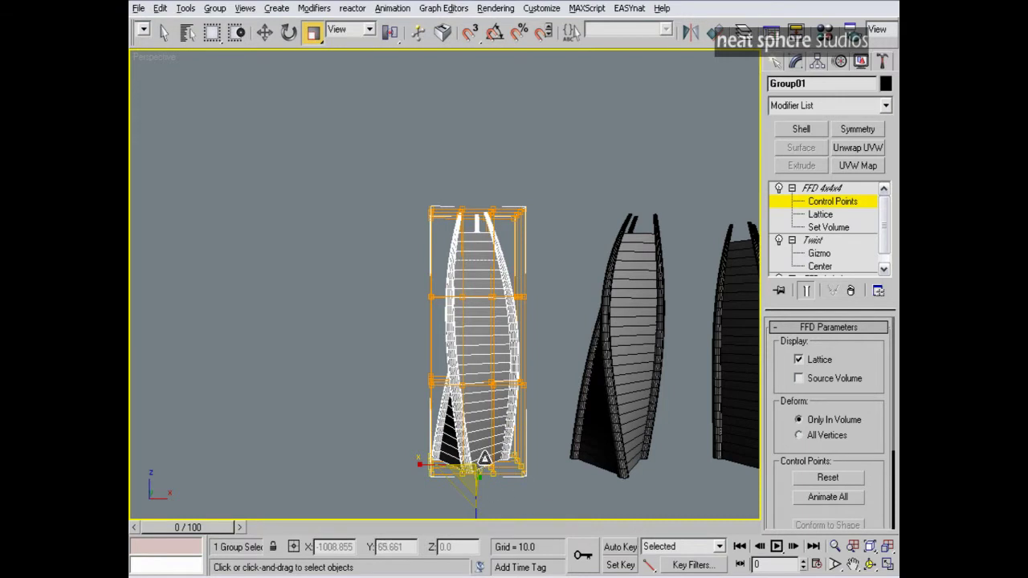
pyautogui.keyDown('alt'); pyautogui.moveTo(483, 461); pyautogui.dragTo(492, 476, button='middle'); pyautogui.keyUp('alt')
pyautogui.moveTo(492, 476); pyautogui.dragTo(420, 474)
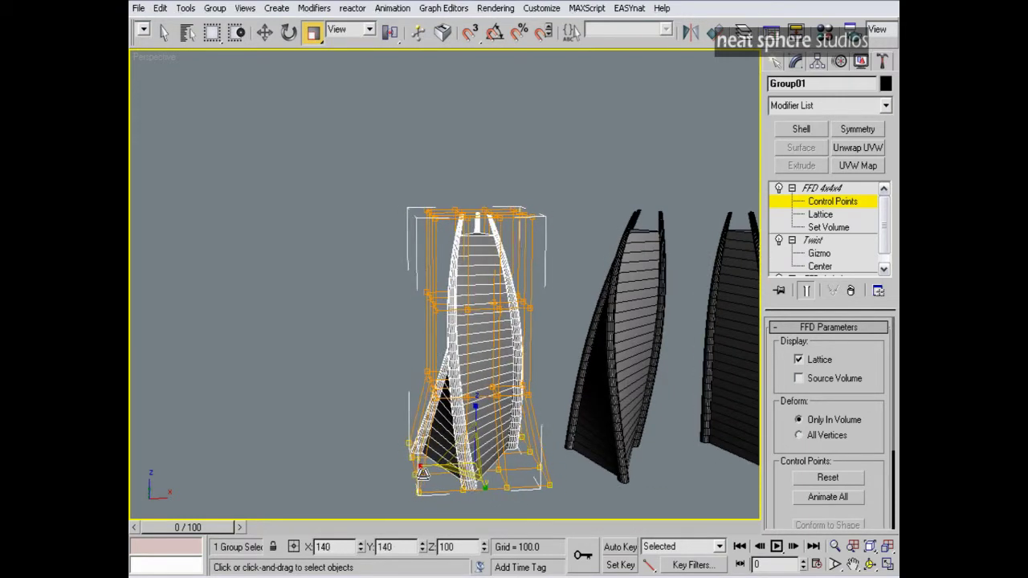
# Scale the lattice control points above the base layer to about 81% in X and Y to slim the tower
pyautogui.keyDown('alt'); pyautogui.moveTo(419, 474); pyautogui.dragTo(518, 456, button='middle'); pyautogui.keyUp('alt')
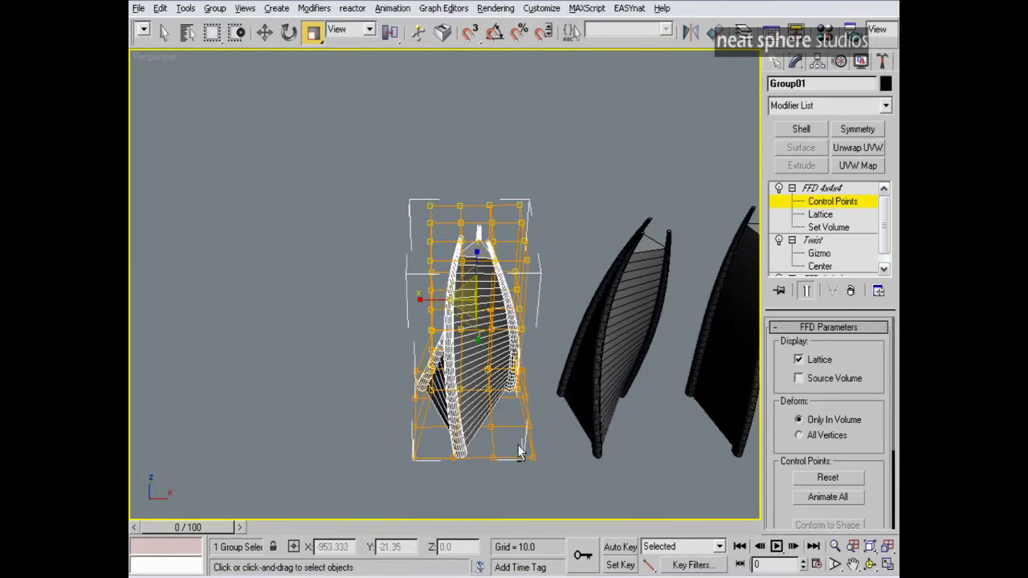
pyautogui.moveTo(452, 308); pyautogui.dragTo(466, 302)
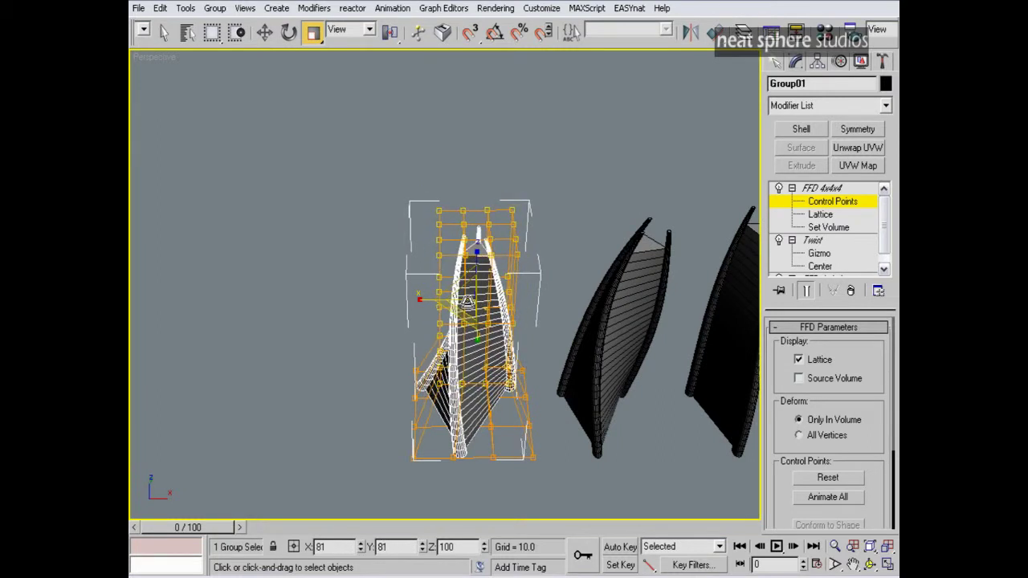
pyautogui.keyDown('alt'); pyautogui.moveTo(506, 363); pyautogui.dragTo(510, 337, button='middle'); pyautogui.keyUp('alt')
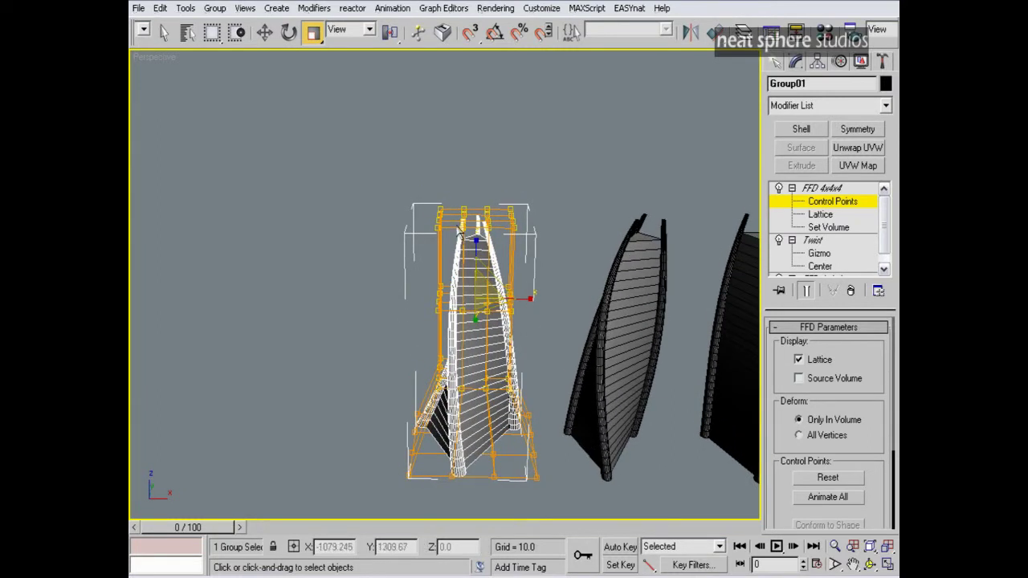
# Raise the top layer of lattice control points along Z to make the tower taller, and finish control point editing with nothing selected
pyautogui.moveTo(476, 227)
pyautogui.mouseDown()
pyautogui.moveTo(541, 243)
pyautogui.moveTo(488, 235)
pyautogui.mouseUp()
pyautogui.press('w')
pyautogui.moveTo(478, 186); pyautogui.dragTo(478, 158)
pyautogui.keyDown('alt'); pyautogui.moveTo(533, 339); pyautogui.dragTo(330, 318, button='middle'); pyautogui.keyUp('alt')
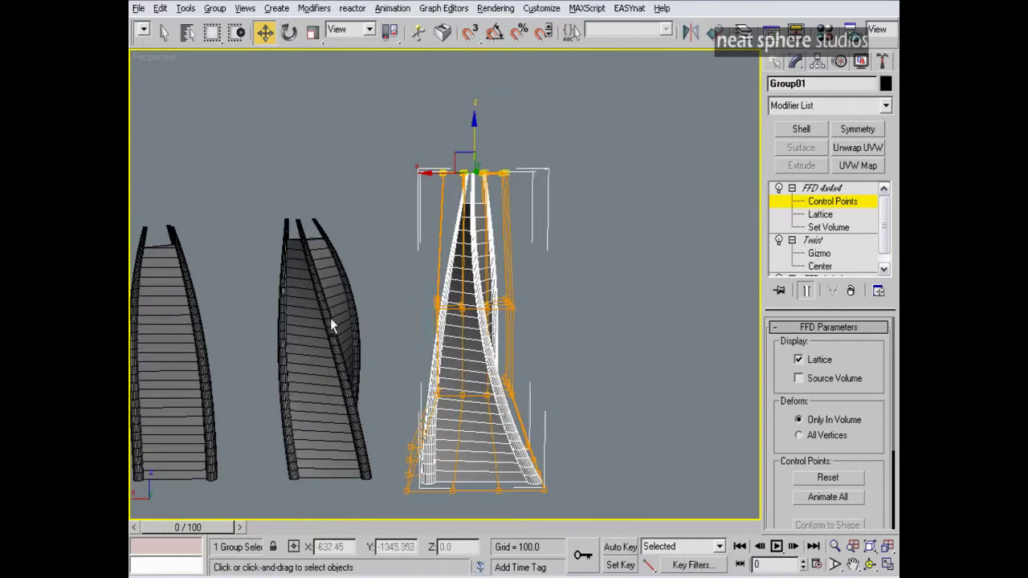
pyautogui.click(799, 203)
pyautogui.click(651, 246)
# Examine the complete row of tower variations from several angles and distances
pyautogui.keyDown('alt'); pyautogui.moveTo(647, 300); pyautogui.dragTo(389, 336, button='middle'); pyautogui.keyUp('alt')
pyautogui.hotkey('alt', 'z')
pyautogui.moveTo(563, 263); pyautogui.dragTo(570, 301)
pyautogui.moveTo(630, 344); pyautogui.dragTo(375, 340, button='middle')
pyautogui.keyDown('alt'); pyautogui.moveTo(581, 292); pyautogui.dragTo(472, 367, button='middle'); pyautogui.keyUp('alt')
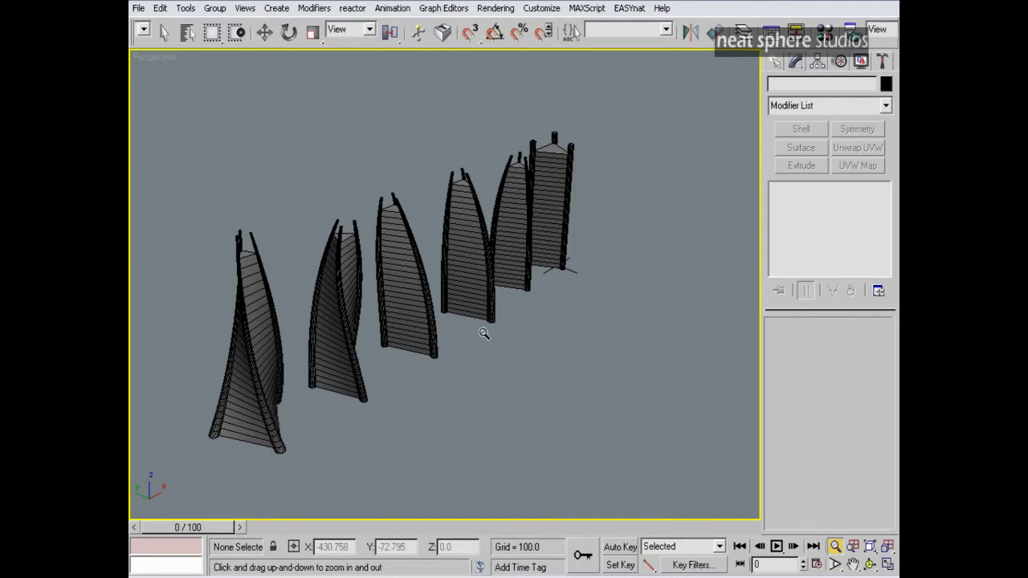
pyautogui.keyDown('alt'); pyautogui.moveTo(473, 396); pyautogui.dragTo(546, 346, button='middle'); pyautogui.keyUp('alt')
pyautogui.press('w')
pyautogui.moveTo(651, 281); pyautogui.dragTo(597, 291, button='middle')
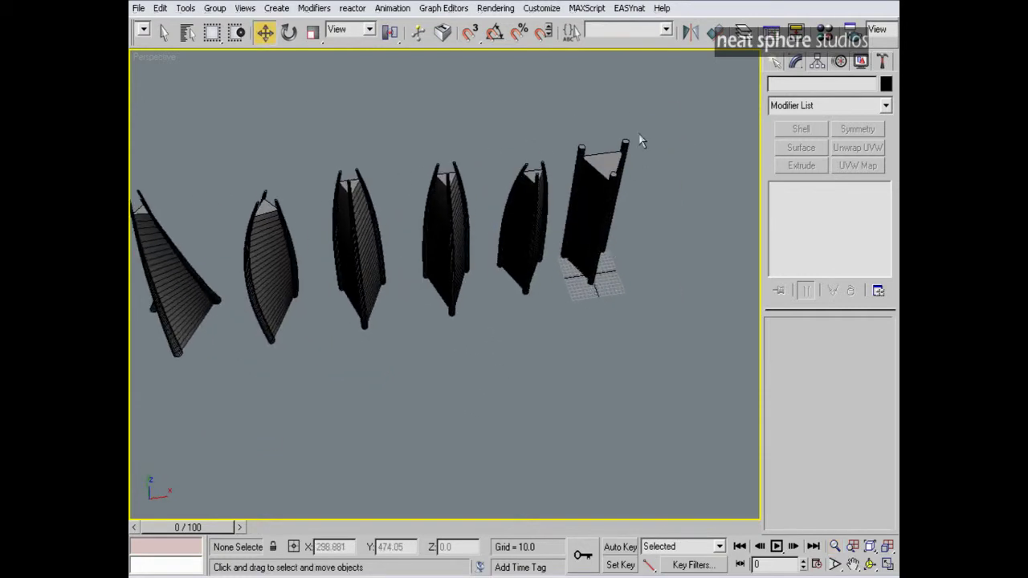
# Select the five other towers in the row and hide them, leaving only the grouped twisted tower
pyautogui.moveTo(615, 232); pyautogui.dragTo(245, 410)
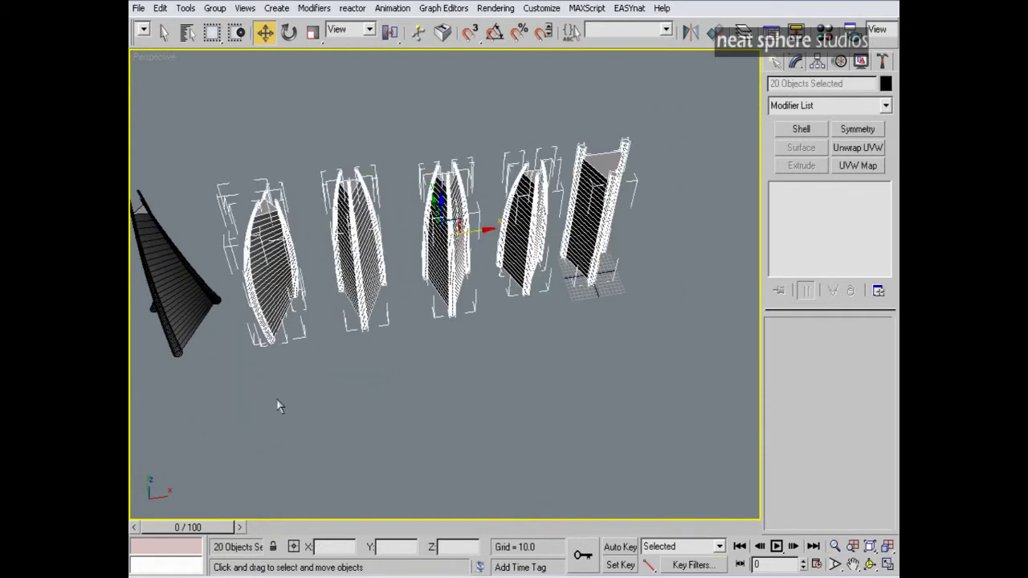
pyautogui.click(860, 62)
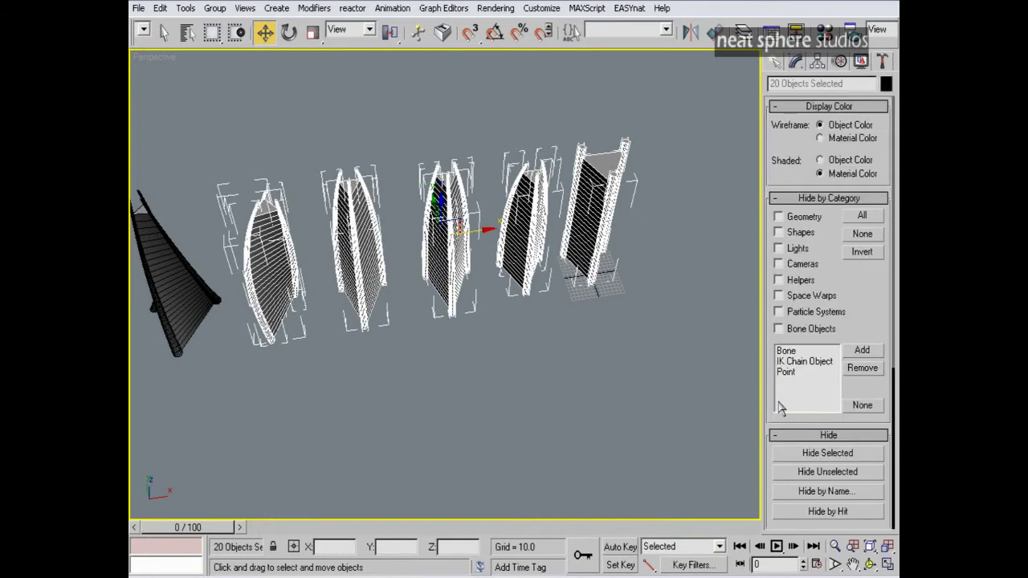
pyautogui.click(824, 454)
# Move the grouped twisted tower to the grid origin, at about X 1.25 and Y 4.07
pyautogui.moveTo(277, 155); pyautogui.dragTo(135, 424)
pyautogui.moveTo(245, 255); pyautogui.dragTo(715, 305)
pyautogui.press('z')
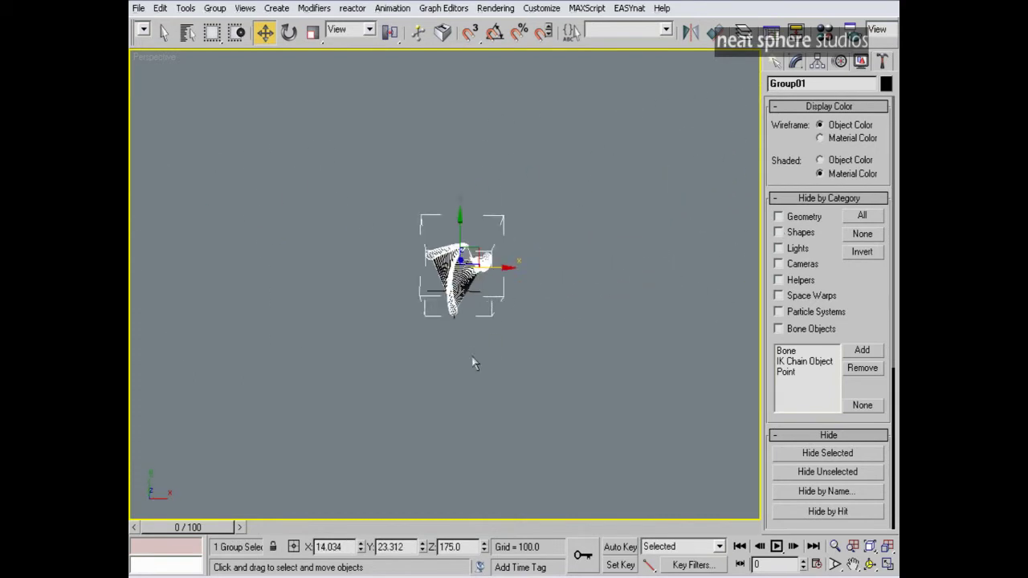
pyautogui.moveTo(498, 233); pyautogui.dragTo(486, 251)
# Create a ground plane around the tower's base, about 433 units long and 513 units wide
pyautogui.click(775, 62)
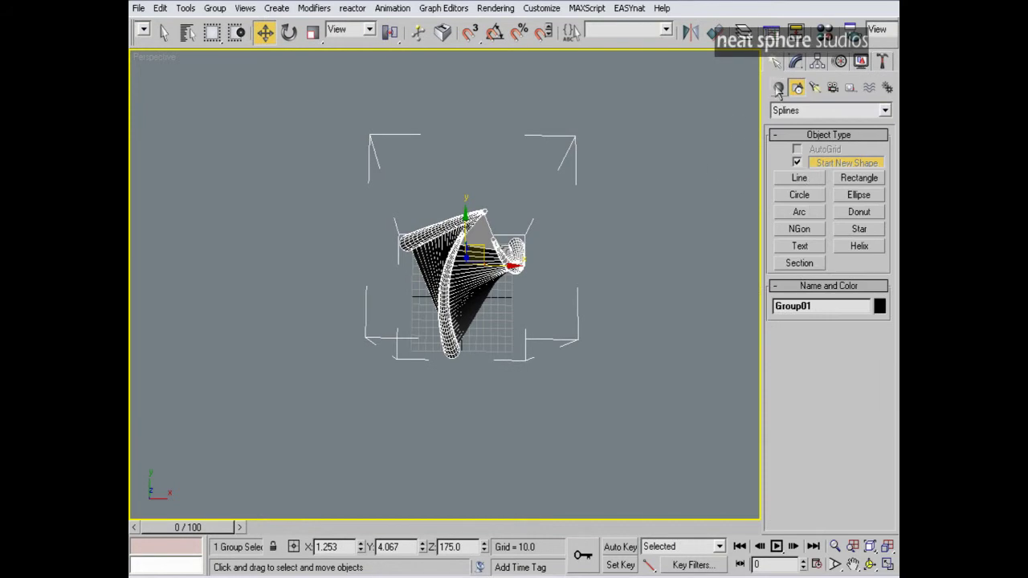
pyautogui.click(778, 89)
pyautogui.click(859, 236)
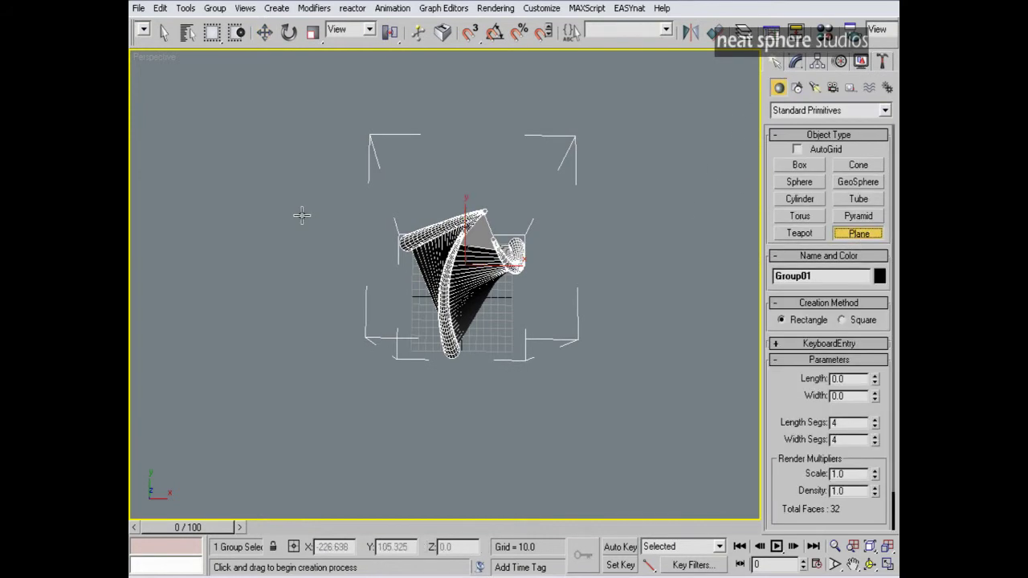
pyautogui.moveTo(270, 113); pyautogui.dragTo(631, 448)
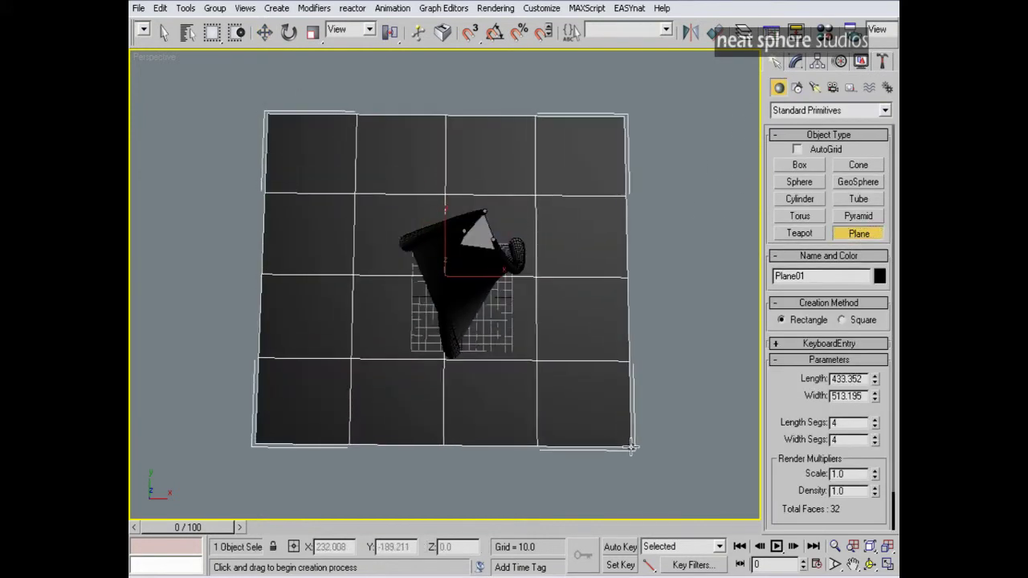
pyautogui.press('m')
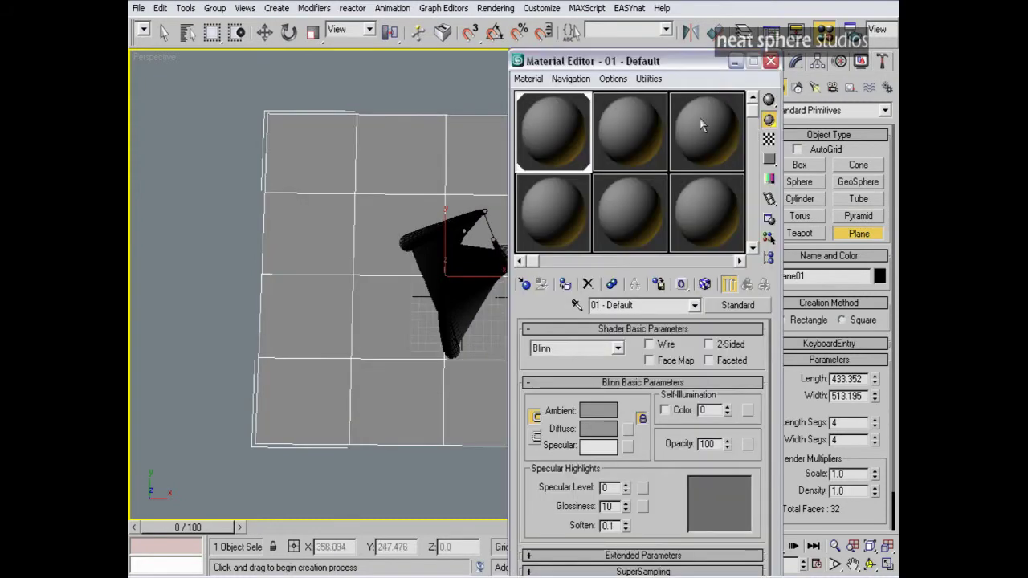
pyautogui.click(771, 62)
# Increase the ground plane's length and width segments to give it a dense grid
pyautogui.moveTo(875, 427); pyautogui.dragTo(827, 155)
pyautogui.moveTo(875, 442); pyautogui.dragTo(867, 305)
pyautogui.keyDown('alt'); pyautogui.moveTo(603, 282); pyautogui.dragTo(554, 208, button='middle'); pyautogui.keyUp('alt')
# Move the ground plane down along Z to about -59 units, below the tower
pyautogui.press('w')
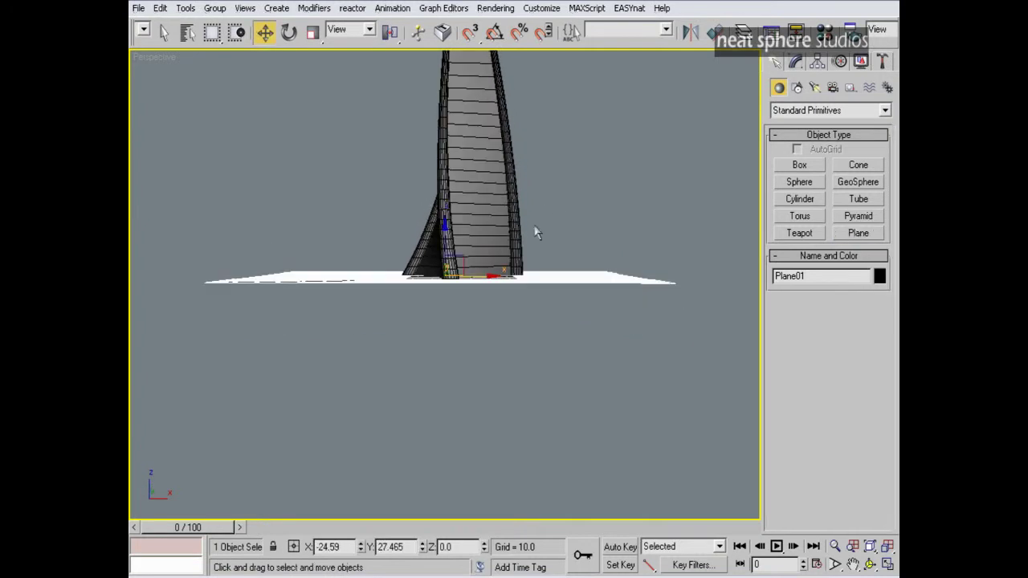
pyautogui.moveTo(444, 239); pyautogui.dragTo(509, 304)
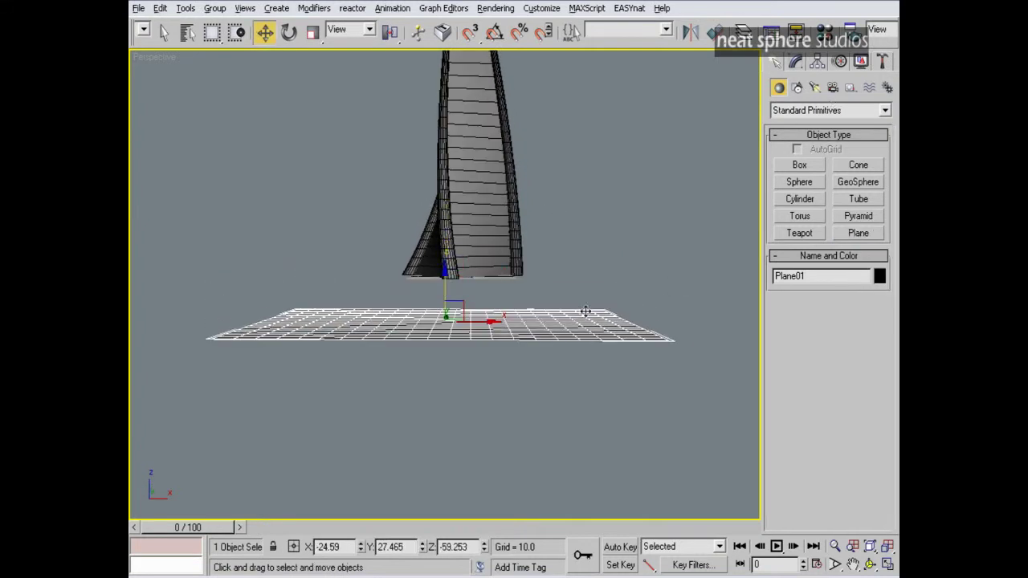
pyautogui.keyDown('alt'); pyautogui.moveTo(585, 311); pyautogui.dragTo(556, 318, button='middle'); pyautogui.keyUp('alt')
# Convert the ground plane to an Editable Poly
pyautogui.rightClick(555, 317)
pyautogui.moveTo(595, 455)
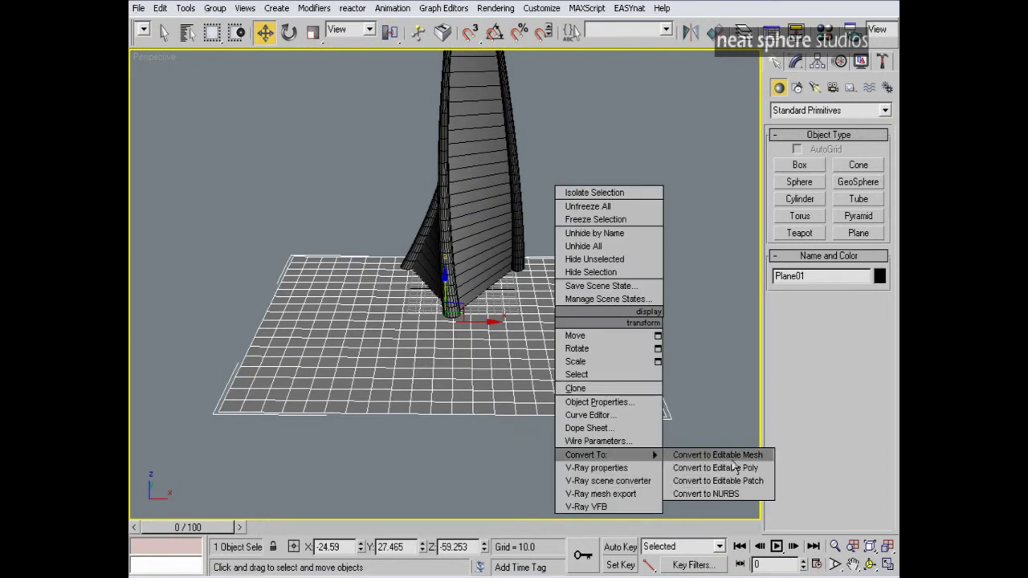
pyautogui.click(719, 468)
# Activate Push/Pull in the ground plane's Paint Deformation settings and set the brush size to about 59.6
pyautogui.click(828, 328)
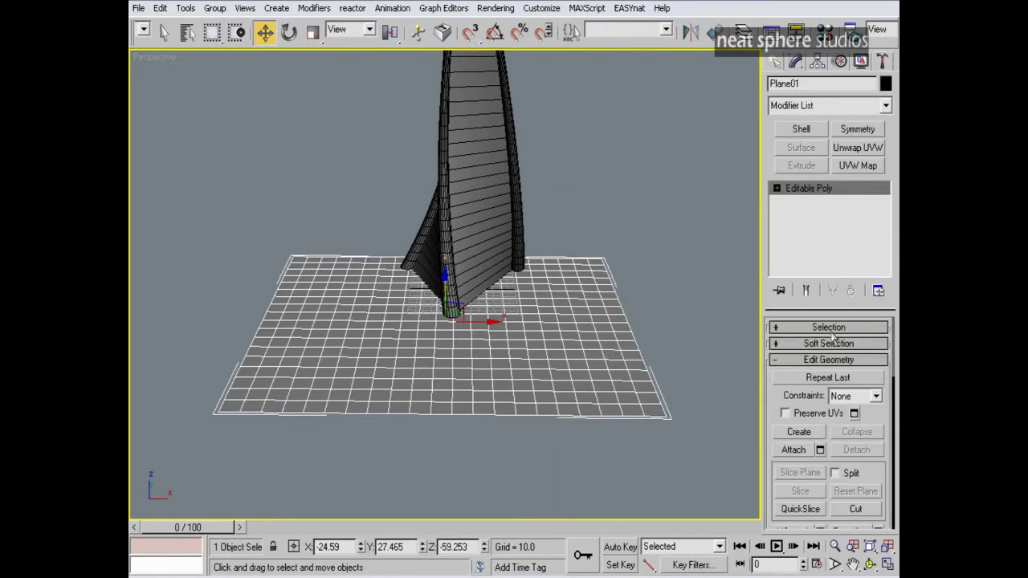
pyautogui.click(832, 362)
pyautogui.click(821, 375)
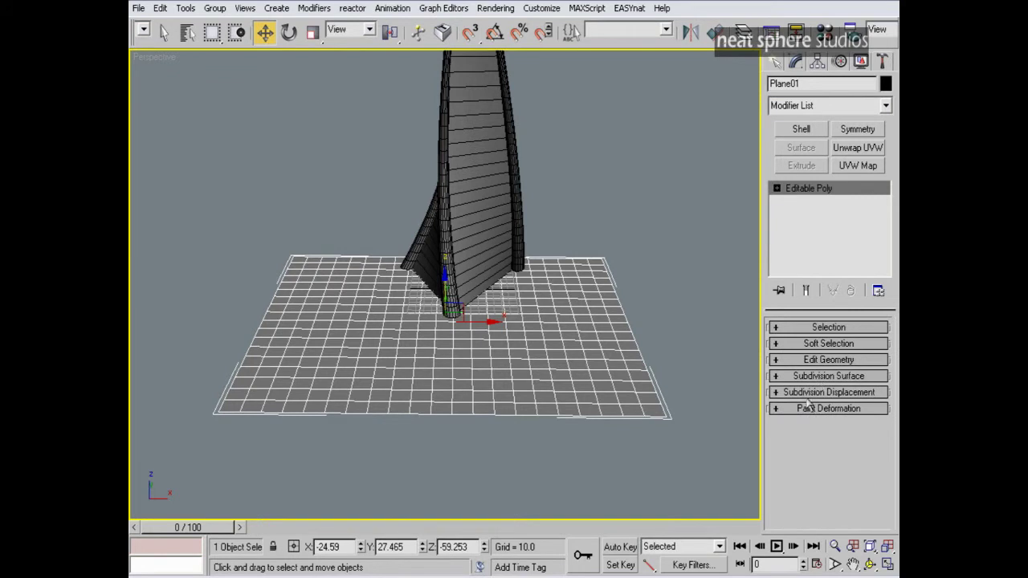
pyautogui.click(809, 409)
pyautogui.click(798, 347)
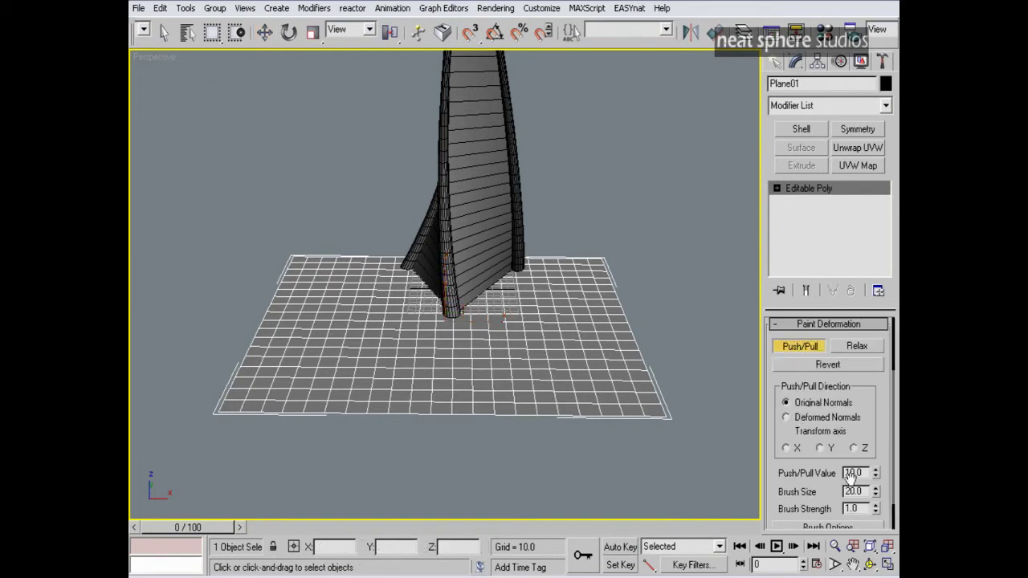
pyautogui.click(876, 494)
pyautogui.moveTo(874, 408); pyautogui.dragTo(874, 332)
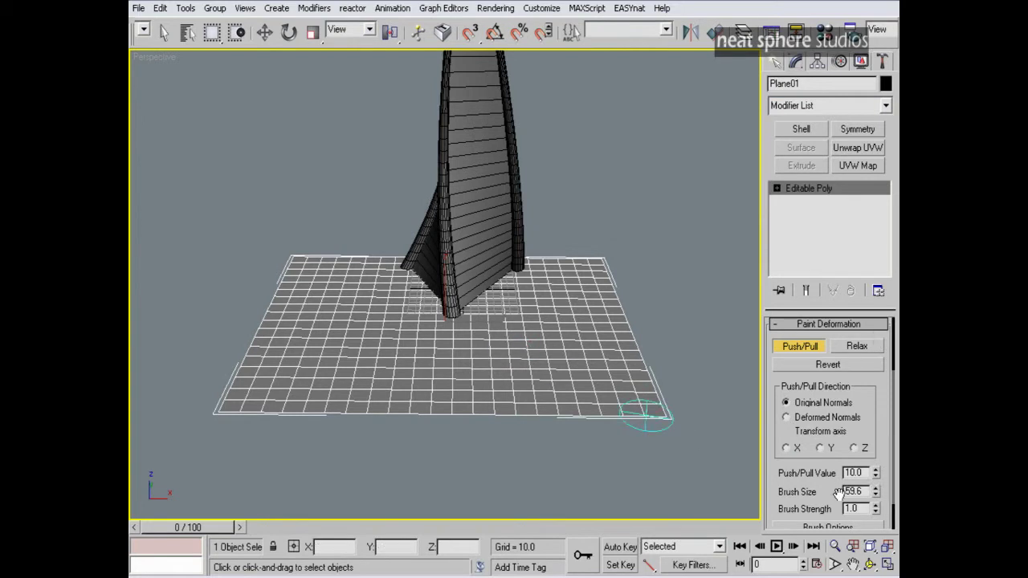
# Set the Push/Pull value to about 13.7 and paint raised bumps on the ground plane beneath the tower
pyautogui.click(877, 476)
pyautogui.moveTo(507, 325); pyautogui.dragTo(442, 318)
pyautogui.keyDown('alt'); pyautogui.moveTo(454, 331); pyautogui.dragTo(557, 329, button='middle'); pyautogui.keyUp('alt')
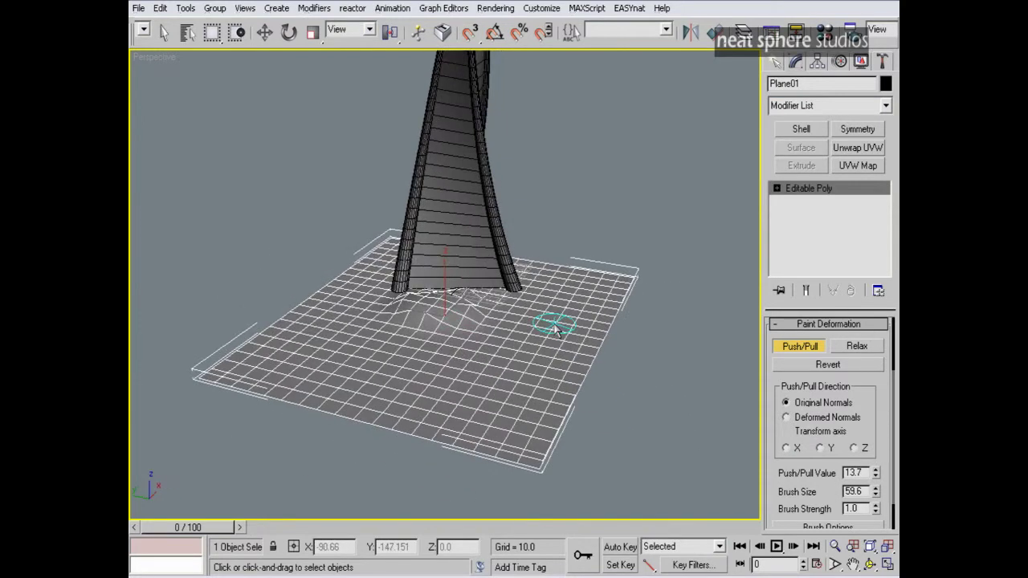
# Raise the Push/Pull value to about 35 and paint taller peaks around the tower's base
pyautogui.moveTo(876, 473); pyautogui.dragTo(875, 471)
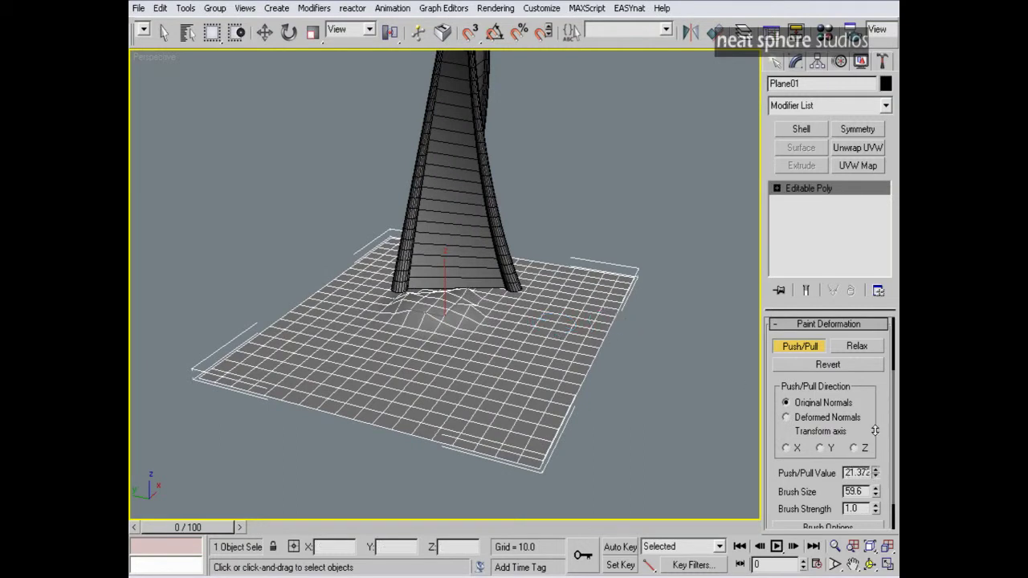
pyautogui.moveTo(482, 310)
pyautogui.mouseDown()
pyautogui.moveTo(474, 337)
pyautogui.moveTo(429, 305)
pyautogui.moveTo(464, 330)
pyautogui.moveTo(367, 349)
pyautogui.moveTo(418, 349)
pyautogui.moveTo(495, 314)
pyautogui.moveTo(438, 321)
pyautogui.moveTo(367, 310)
pyautogui.moveTo(466, 310)
pyautogui.moveTo(471, 301)
pyautogui.moveTo(455, 323)
pyautogui.moveTo(425, 294)
pyautogui.moveTo(505, 304)
pyautogui.mouseUp()
pyautogui.moveTo(505, 304)
pyautogui.keyDown('alt'); pyautogui.mouseDown(button='middle')
pyautogui.moveTo(337, 273)
pyautogui.moveTo(377, 234)
pyautogui.moveTo(361, 226)
pyautogui.mouseUp(button='middle'); pyautogui.keyUp('alt')
pyautogui.hotkey('alt', 'z')
pyautogui.rightClick(376, 298)
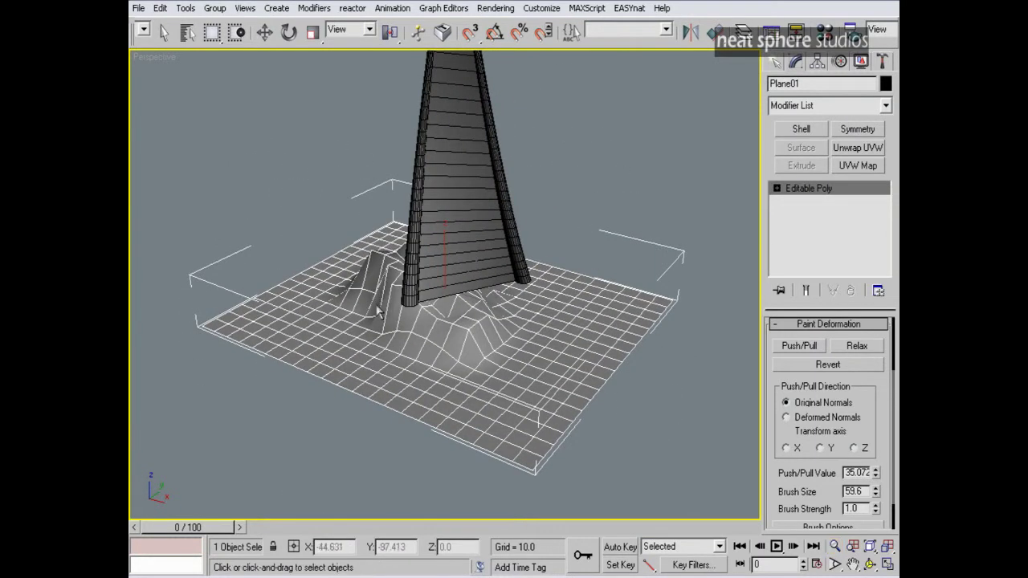
# Paint more Push/Pull peaks around the tower's remaining sides to build a continuous rocky mound
pyautogui.click(813, 348)
pyautogui.moveTo(503, 298)
pyautogui.mouseDown()
pyautogui.moveTo(488, 322)
pyautogui.moveTo(508, 299)
pyautogui.moveTo(326, 298)
pyautogui.moveTo(374, 348)
pyautogui.moveTo(452, 371)
pyautogui.moveTo(578, 321)
pyautogui.moveTo(553, 295)
pyautogui.moveTo(494, 312)
pyautogui.moveTo(538, 315)
pyautogui.moveTo(431, 316)
pyautogui.moveTo(554, 309)
pyautogui.mouseUp()
pyautogui.moveTo(567, 309)
pyautogui.keyDown('alt'); pyautogui.mouseDown(button='middle')
pyautogui.moveTo(425, 337)
pyautogui.moveTo(394, 324)
pyautogui.mouseUp(button='middle'); pyautogui.keyUp('alt')
pyautogui.moveTo(393, 322)
pyautogui.mouseDown()
pyautogui.moveTo(466, 304)
pyautogui.moveTo(400, 324)
pyautogui.mouseUp()
pyautogui.moveTo(400, 325)
pyautogui.keyDown('alt'); pyautogui.mouseDown(button='middle')
pyautogui.moveTo(495, 355)
pyautogui.moveTo(546, 342)
pyautogui.mouseUp(button='middle'); pyautogui.keyUp('alt')
pyautogui.moveTo(450, 300)
pyautogui.mouseDown()
pyautogui.moveTo(539, 287)
pyautogui.moveTo(482, 321)
pyautogui.moveTo(367, 305)
pyautogui.moveTo(431, 367)
pyautogui.moveTo(570, 322)
pyautogui.moveTo(610, 337)
pyautogui.mouseUp()
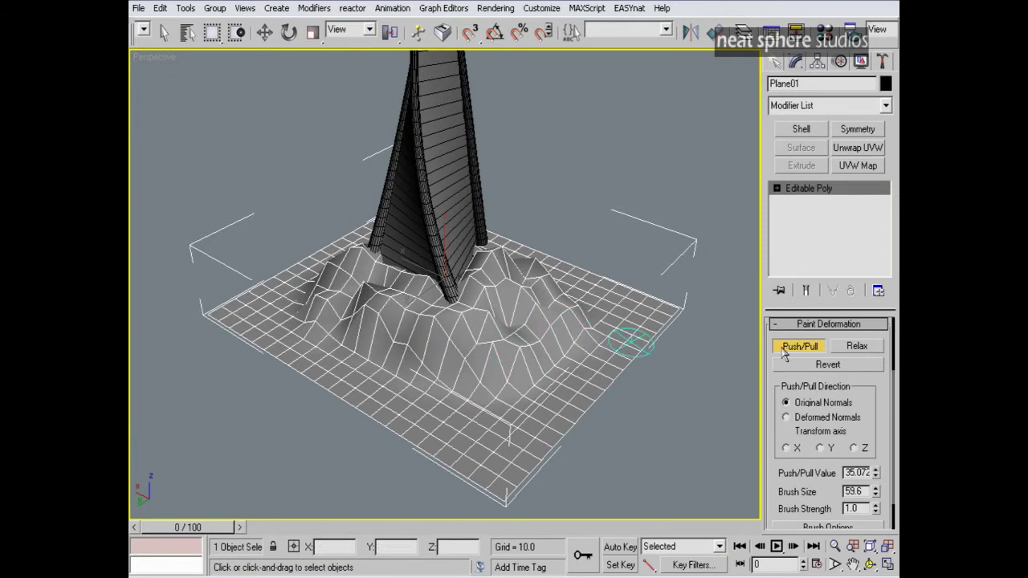
# Smooth the terrain with NURMS subdivision, using 2 display iterations
pyautogui.scroll(3, 767, 347)
pyautogui.click(803, 392)
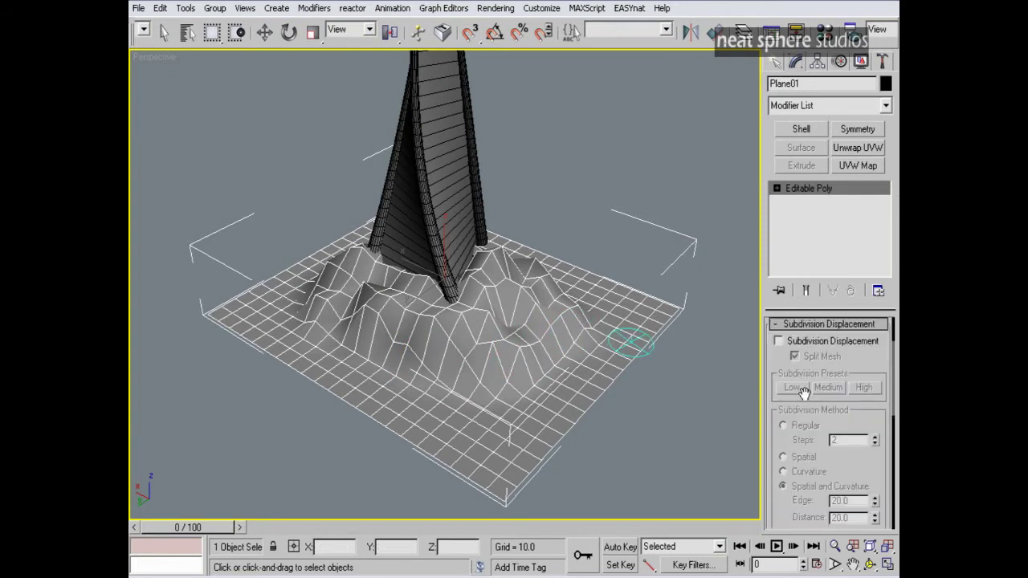
pyautogui.click(786, 325)
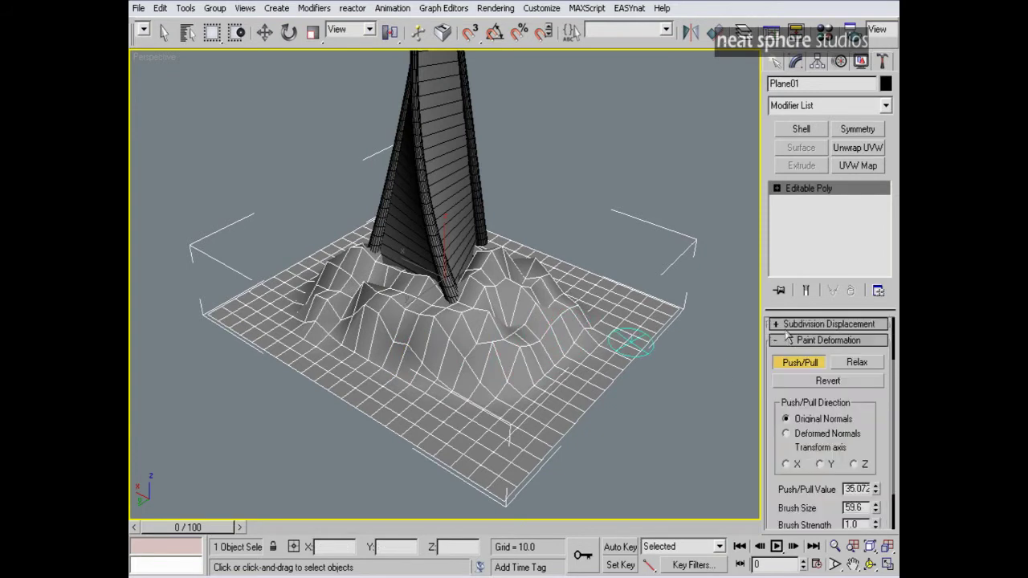
pyautogui.click(776, 363)
pyautogui.scroll(2, 769, 366)
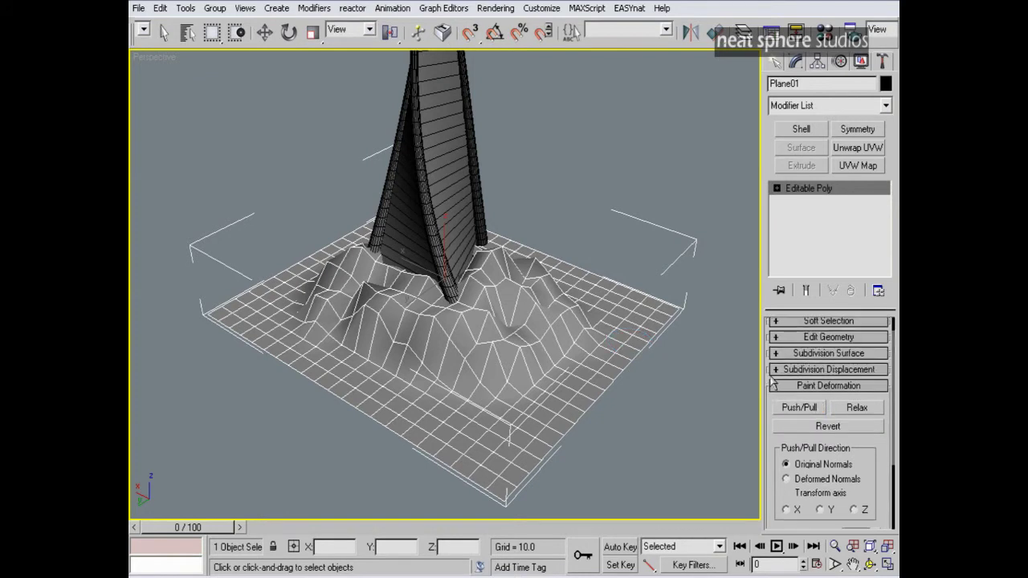
pyautogui.click(793, 355)
pyautogui.click(781, 360)
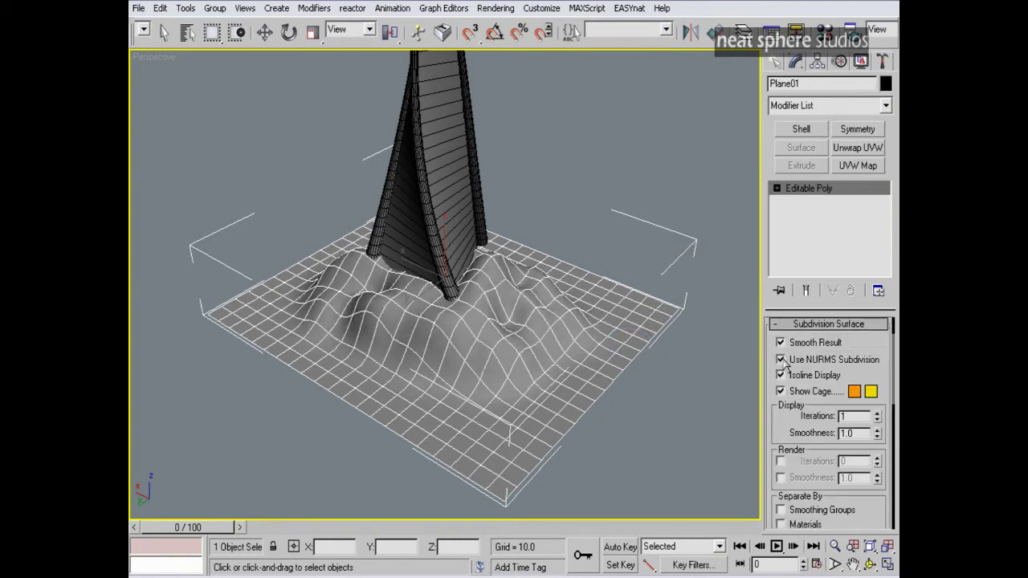
pyautogui.click(877, 415)
pyautogui.moveTo(666, 307)
pyautogui.keyDown('alt'); pyautogui.mouseDown(button='middle')
pyautogui.moveTo(567, 290)
pyautogui.moveTo(666, 322)
pyautogui.mouseUp(button='middle'); pyautogui.keyUp('alt')
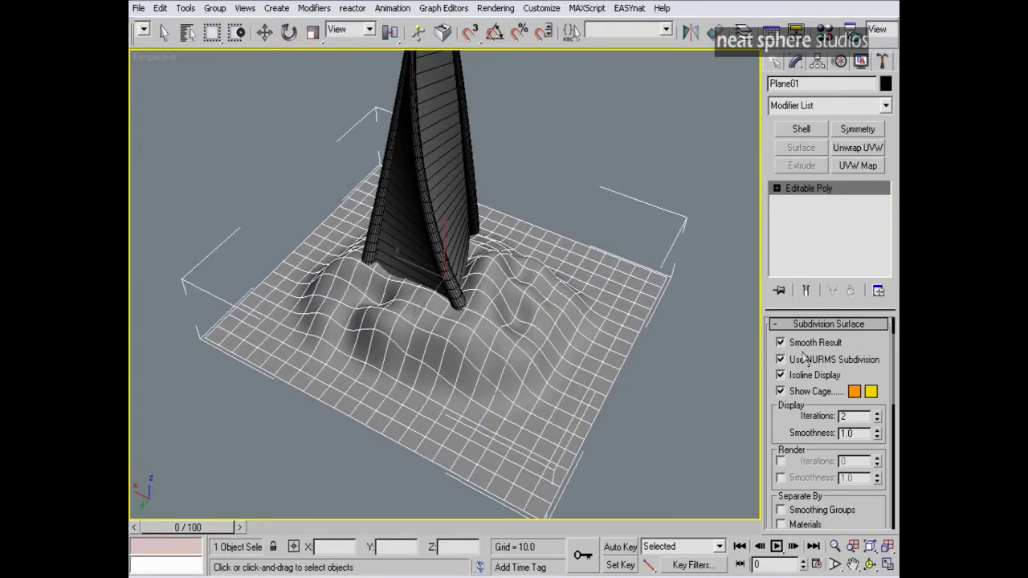
# Resume Push/Pull painting and widen the smoothed mound with more raised hills around the tower
pyautogui.click(800, 324)
pyautogui.click(799, 381)
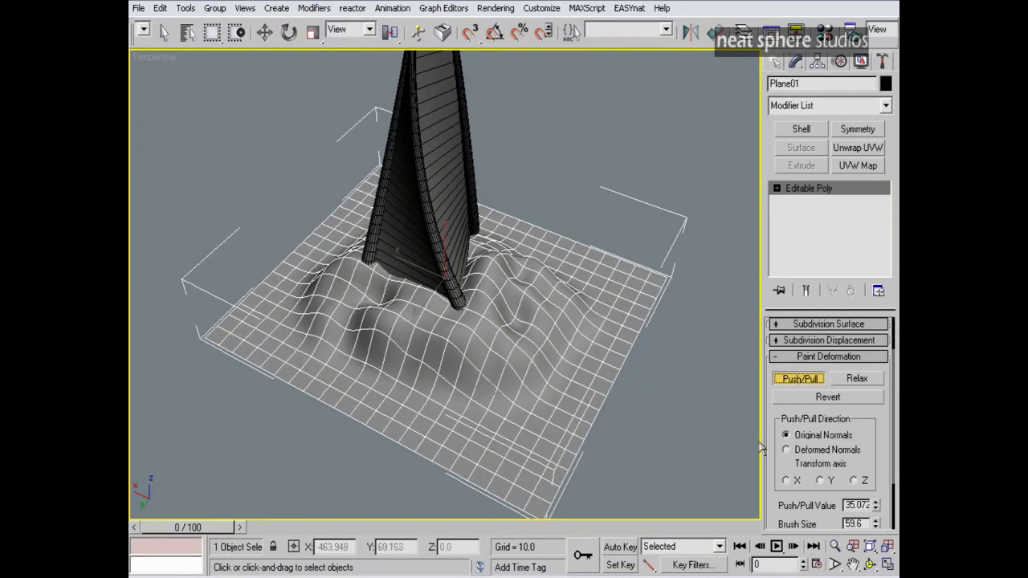
pyautogui.moveTo(771, 442); pyautogui.dragTo(779, 402)
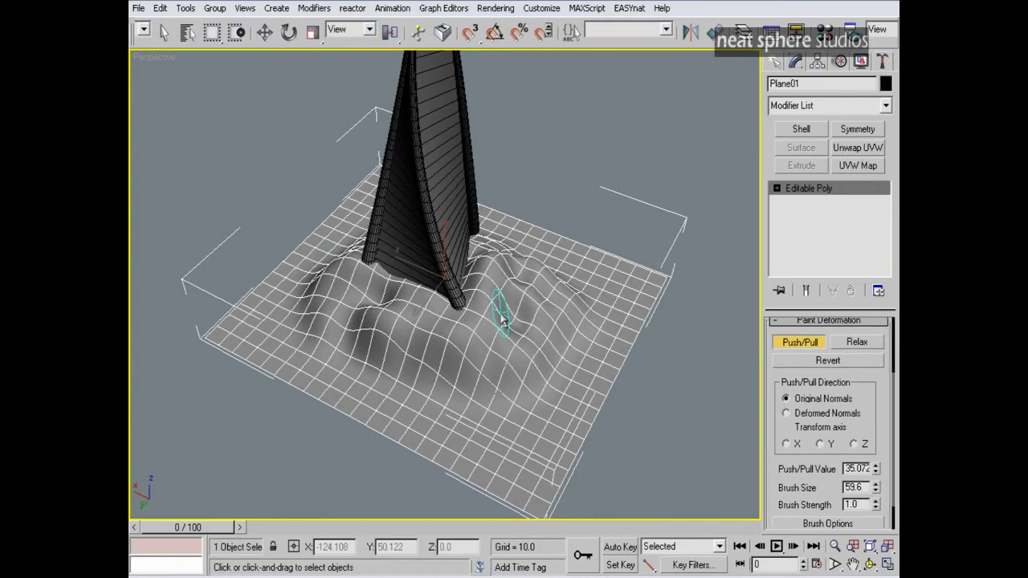
pyautogui.moveTo(528, 280)
pyautogui.mouseDown()
pyautogui.moveTo(523, 292)
pyautogui.moveTo(351, 341)
pyautogui.moveTo(489, 378)
pyautogui.moveTo(551, 363)
pyautogui.moveTo(589, 292)
pyautogui.moveTo(554, 277)
pyautogui.moveTo(534, 286)
pyautogui.mouseUp()
pyautogui.moveTo(534, 287)
pyautogui.keyDown('alt'); pyautogui.mouseDown(button='middle')
pyautogui.moveTo(346, 343)
pyautogui.moveTo(320, 297)
pyautogui.moveTo(335, 283)
pyautogui.moveTo(345, 286)
pyautogui.moveTo(337, 298)
pyautogui.moveTo(424, 298)
pyautogui.moveTo(424, 340)
pyautogui.moveTo(448, 375)
pyautogui.mouseUp(button='middle'); pyautogui.keyUp('alt')
pyautogui.moveTo(448, 375)
pyautogui.mouseDown()
pyautogui.moveTo(437, 345)
pyautogui.moveTo(413, 362)
pyautogui.moveTo(509, 378)
pyautogui.moveTo(567, 279)
pyautogui.mouseUp()
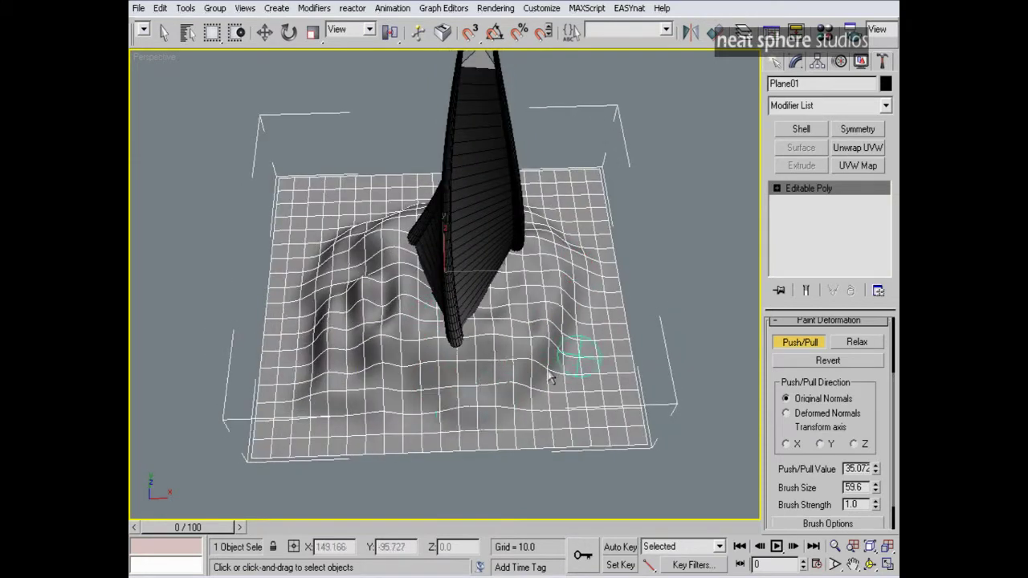
pyautogui.keyDown('alt'); pyautogui.moveTo(490, 394); pyautogui.dragTo(404, 358, button='middle'); pyautogui.keyUp('alt')
pyautogui.moveTo(475, 352)
pyautogui.mouseDown()
pyautogui.moveTo(459, 376)
pyautogui.moveTo(552, 301)
pyautogui.moveTo(490, 225)
pyautogui.moveTo(464, 166)
pyautogui.moveTo(532, 214)
pyautogui.moveTo(552, 317)
pyautogui.mouseUp()
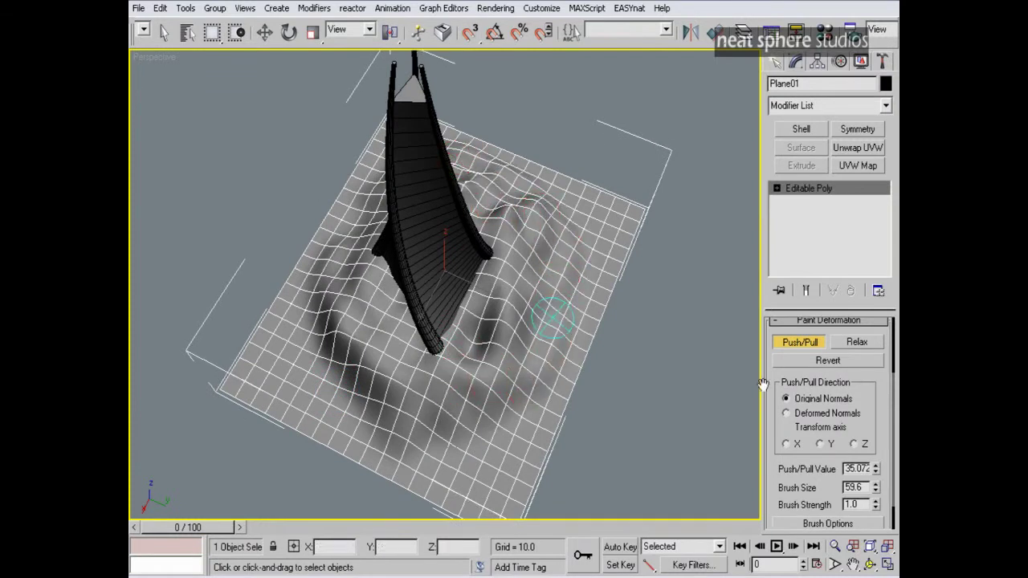
# Set the Push/Pull value to about -9.1 and carve hollows into the terrain beside the tower
pyautogui.moveTo(874, 481); pyautogui.dragTo(870, 545)
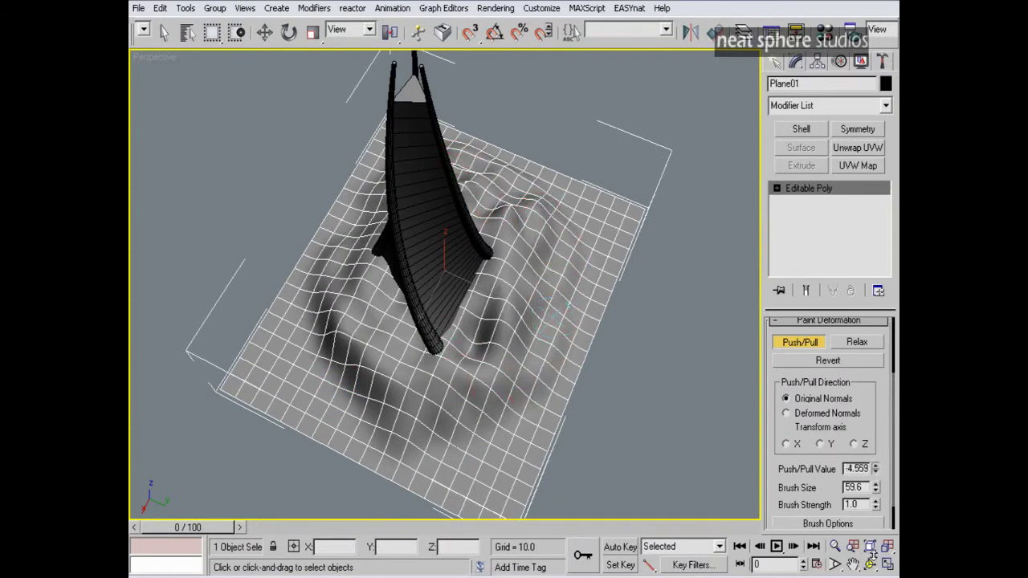
pyautogui.moveTo(494, 323); pyautogui.dragTo(501, 283)
pyautogui.moveTo(444, 365)
pyautogui.keyDown('alt'); pyautogui.mouseDown(button='middle')
pyautogui.moveTo(411, 242)
pyautogui.moveTo(423, 246)
pyautogui.mouseUp(button='middle'); pyautogui.keyUp('alt')
pyautogui.moveTo(468, 263)
pyautogui.mouseDown()
pyautogui.moveTo(498, 257)
pyautogui.moveTo(505, 287)
pyautogui.moveTo(410, 305)
pyautogui.moveTo(348, 271)
pyautogui.moveTo(458, 305)
pyautogui.moveTo(535, 281)
pyautogui.mouseUp()
pyautogui.moveTo(535, 280)
pyautogui.keyDown('alt'); pyautogui.mouseDown(button='middle')
pyautogui.moveTo(395, 290)
pyautogui.moveTo(436, 361)
pyautogui.moveTo(420, 308)
pyautogui.mouseUp(button='middle'); pyautogui.keyUp('alt')
pyautogui.moveTo(421, 315); pyautogui.dragTo(432, 314)
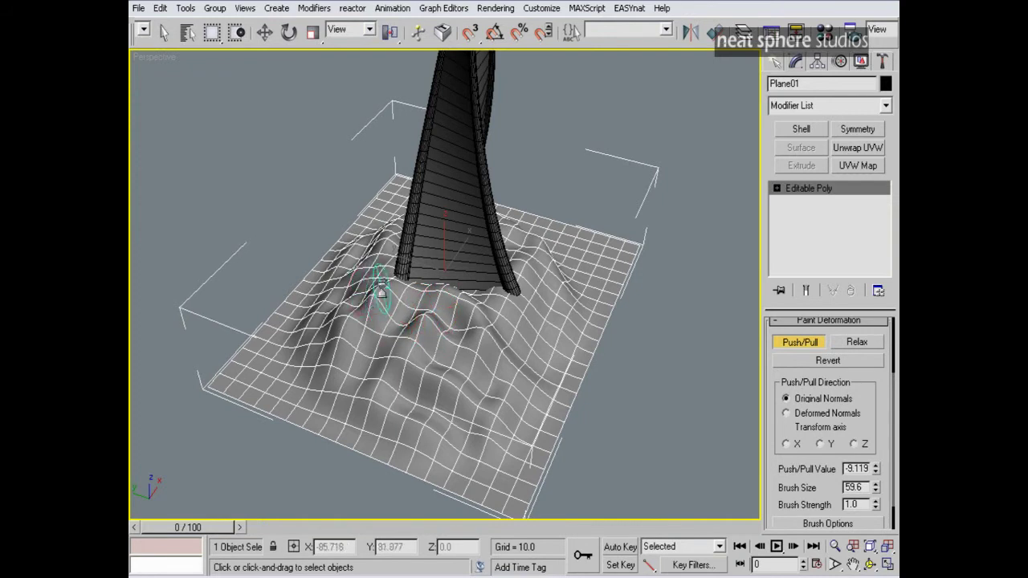
# Carve further hollows around the mound and set the push/pull direction to the Z transform axis
pyautogui.moveTo(367, 294); pyautogui.dragTo(371, 304)
pyautogui.moveTo(371, 304)
pyautogui.keyDown('alt'); pyautogui.mouseDown(button='middle')
pyautogui.moveTo(413, 367)
pyautogui.moveTo(406, 356)
pyautogui.mouseUp(button='middle'); pyautogui.keyUp('alt')
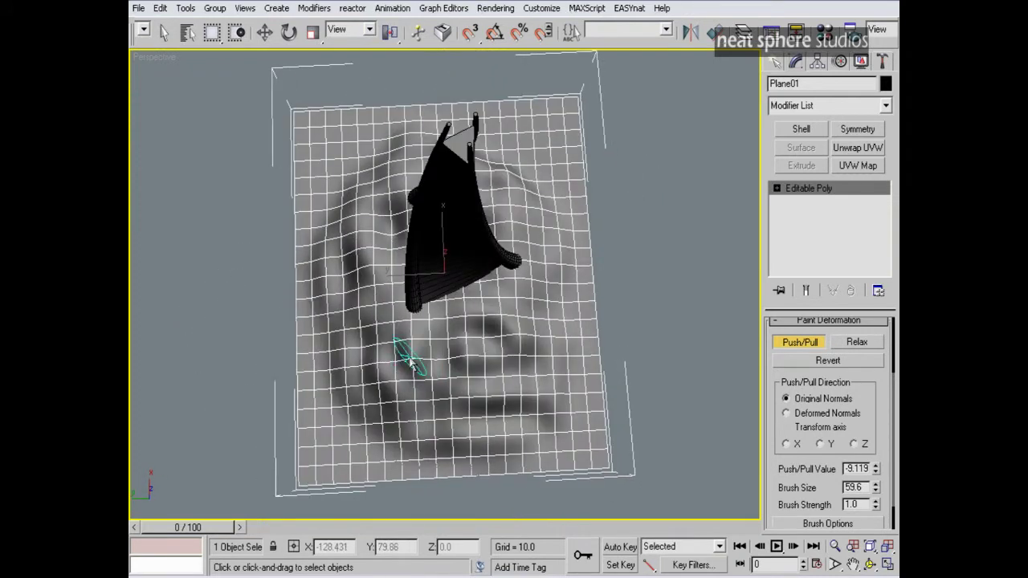
pyautogui.moveTo(462, 345); pyautogui.dragTo(471, 366)
pyautogui.moveTo(480, 377)
pyautogui.keyDown('alt'); pyautogui.mouseDown(button='middle')
pyautogui.moveTo(541, 406)
pyautogui.moveTo(452, 420)
pyautogui.moveTo(452, 330)
pyautogui.mouseUp(button='middle'); pyautogui.keyUp('alt')
pyautogui.moveTo(394, 299)
pyautogui.mouseDown()
pyautogui.moveTo(367, 287)
pyautogui.moveTo(379, 298)
pyautogui.moveTo(344, 241)
pyautogui.moveTo(399, 257)
pyautogui.moveTo(391, 246)
pyautogui.moveTo(404, 305)
pyautogui.moveTo(363, 295)
pyautogui.mouseUp()
pyautogui.keyDown('alt'); pyautogui.moveTo(363, 295); pyautogui.dragTo(485, 321, button='middle'); pyautogui.keyUp('alt')
pyautogui.hotkey('alt', 'z')
pyautogui.moveTo(581, 227); pyautogui.dragTo(578, 296)
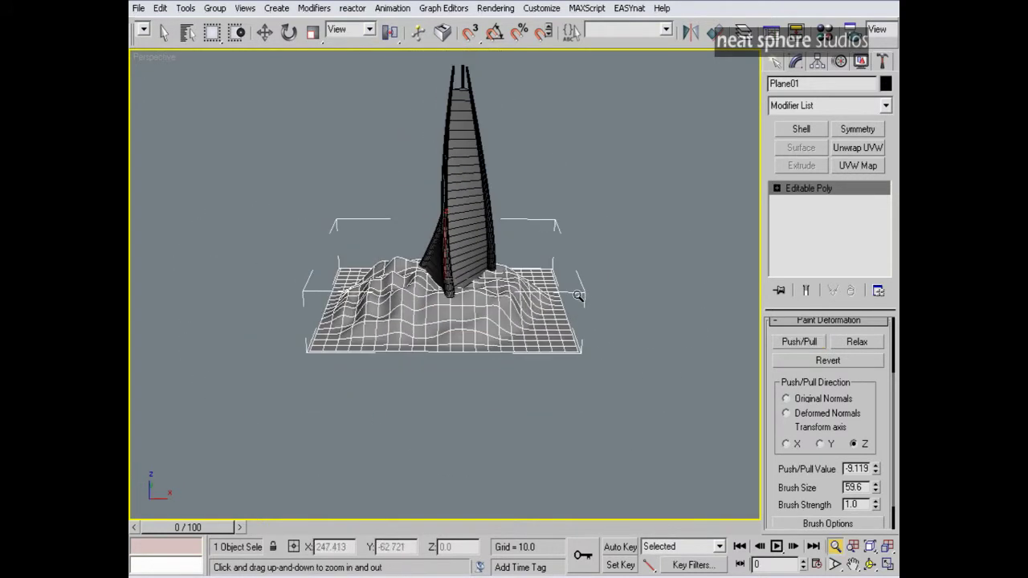
# Create a large plane around the terrain and tower, about 1254 units long and 1490 units wide
pyautogui.click(775, 63)
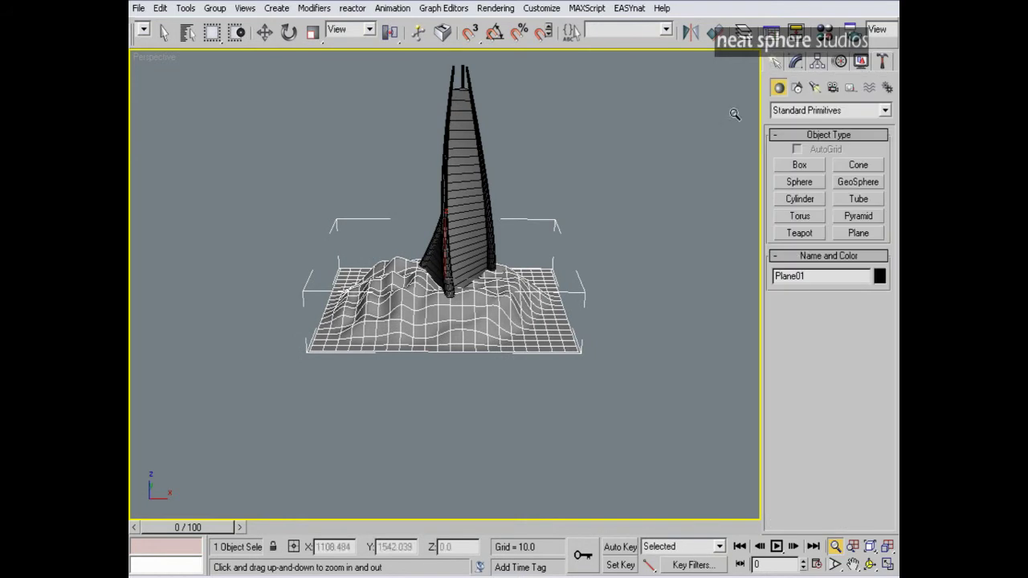
pyautogui.click(857, 234)
pyautogui.keyDown('alt'); pyautogui.moveTo(577, 285); pyautogui.dragTo(572, 325, button='middle'); pyautogui.keyUp('alt')
pyautogui.moveTo(167, 99); pyautogui.dragTo(868, 527)
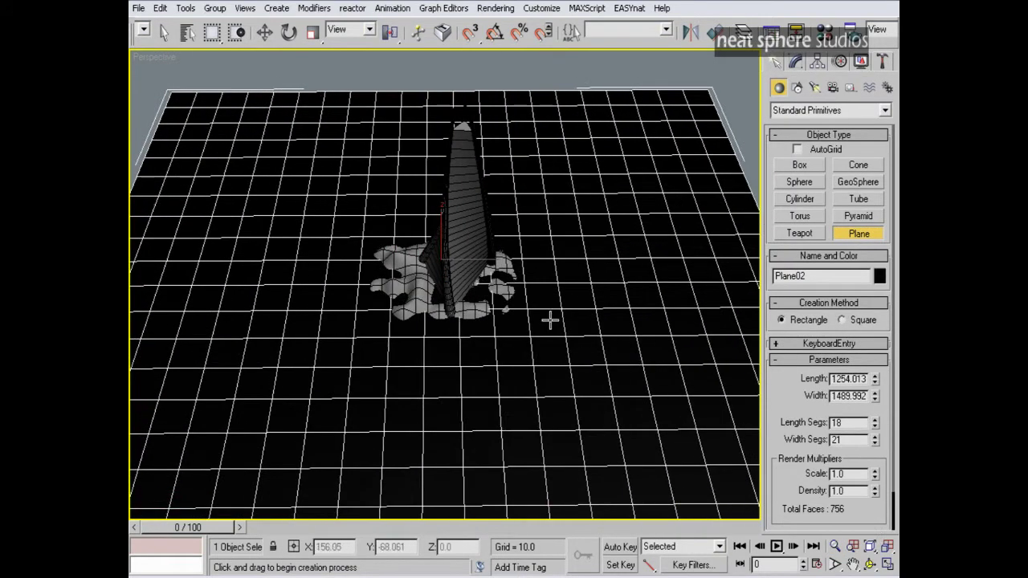
pyautogui.rightClick(583, 335)
# Move the large plane down along Z to about -20.6 units so the mound rises above it
pyautogui.press('w')
pyautogui.keyDown('alt'); pyautogui.moveTo(505, 321); pyautogui.dragTo(464, 229, button='middle'); pyautogui.keyUp('alt')
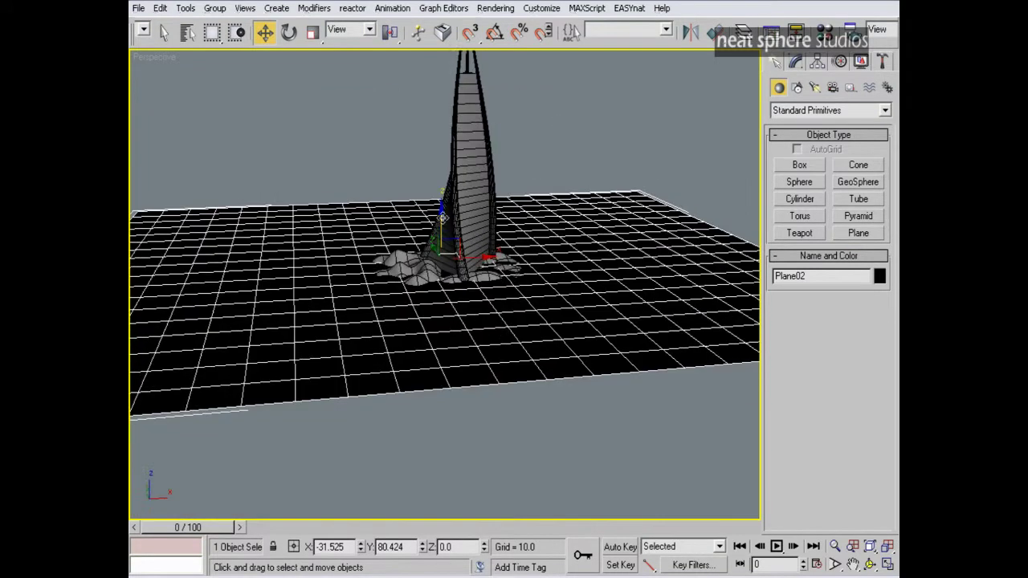
pyautogui.moveTo(440, 213); pyautogui.dragTo(441, 223)
pyautogui.keyDown('alt'); pyautogui.moveTo(443, 283); pyautogui.dragTo(241, 297, button='middle'); pyautogui.keyUp('alt')
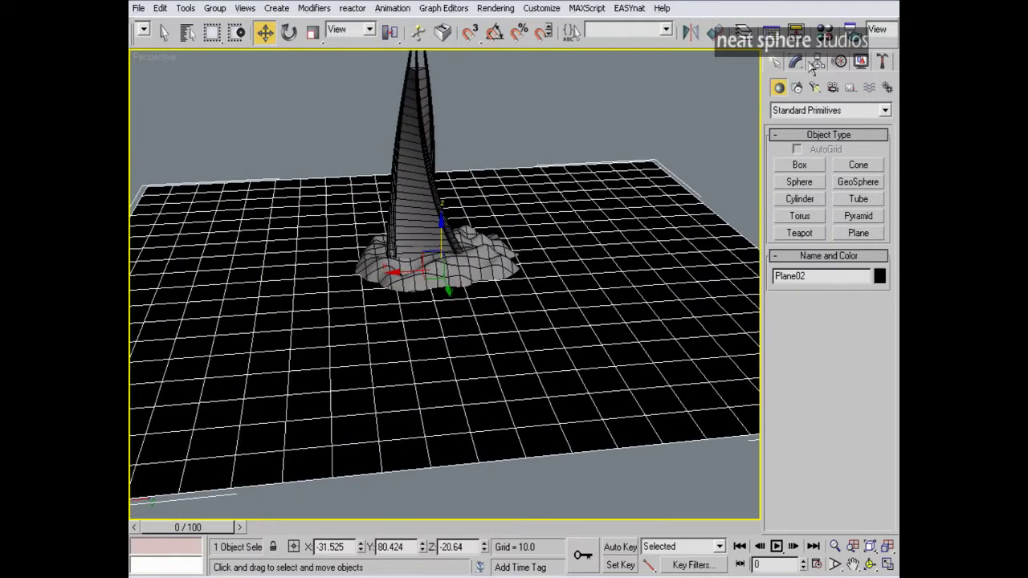
# Set the large plane's length and width segments to 5 each
pyautogui.click(797, 64)
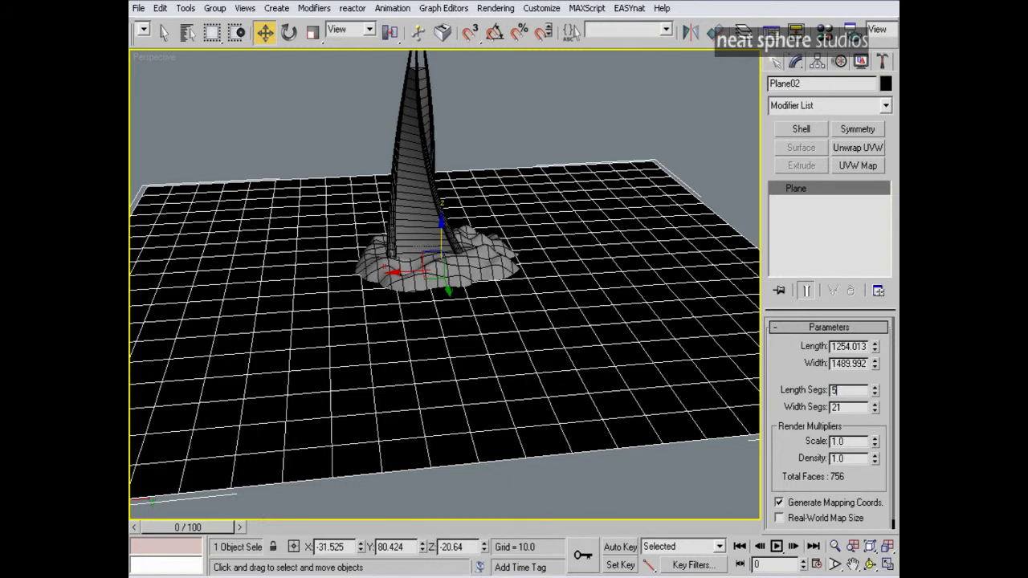
pyautogui.press('Return')
pyautogui.write('5')
pyautogui.press('Return')
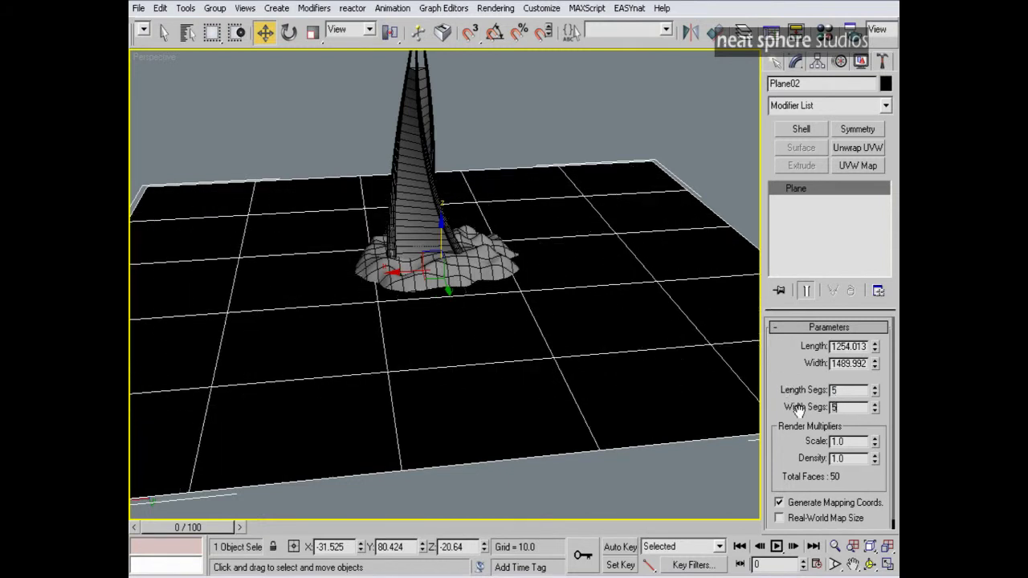
# Assign the grey 01 - Default material to the large plane and set its render multipliers to scale 20 and density 5
pyautogui.click(826, 30)
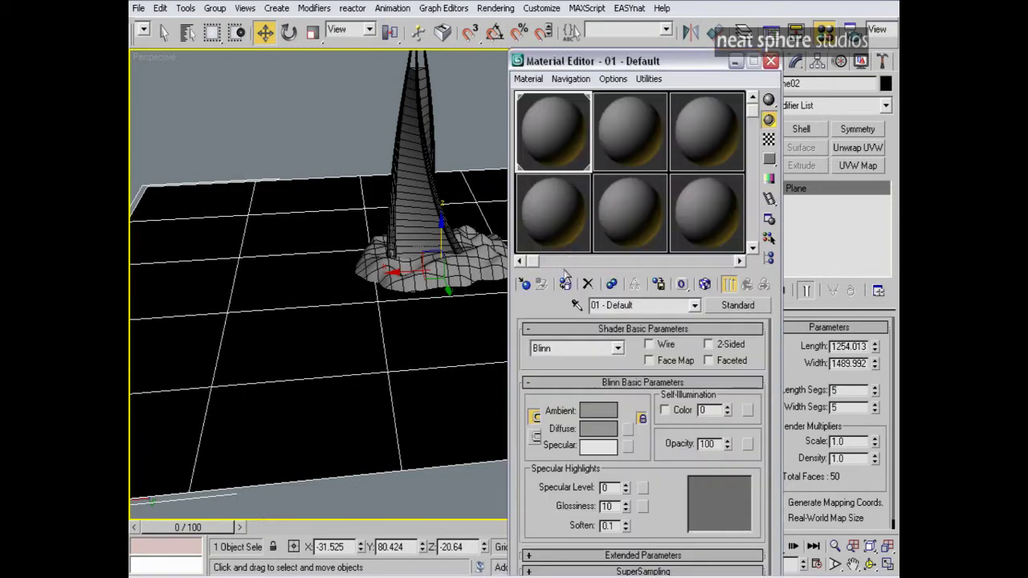
pyautogui.click(770, 62)
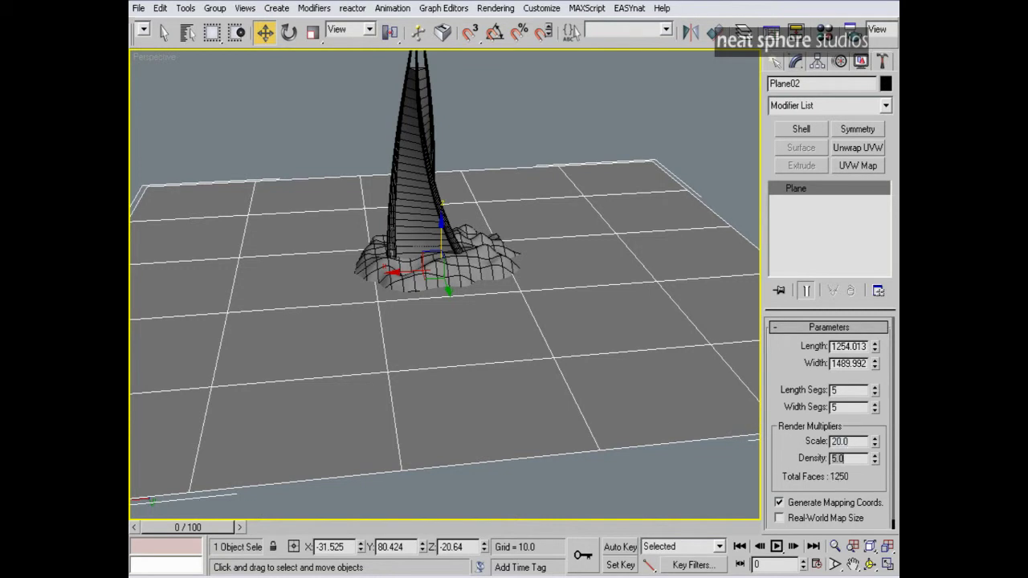
pyautogui.keyDown('alt'); pyautogui.moveTo(504, 416); pyautogui.dragTo(206, 344, button='middle'); pyautogui.keyUp('alt')
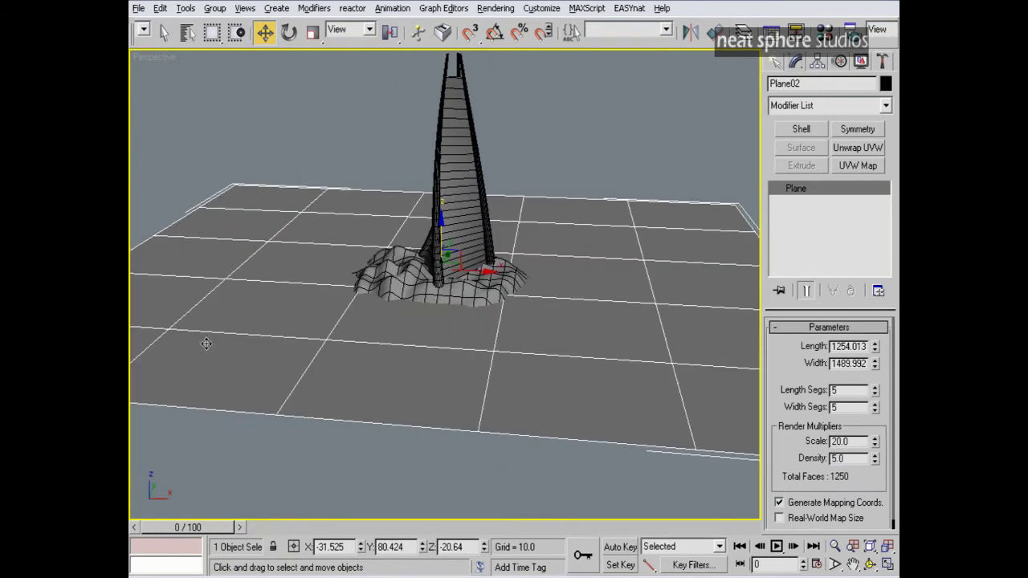
# Create a long, narrow, thin box running from the large plane's front edge to the tower's base
pyautogui.click(773, 63)
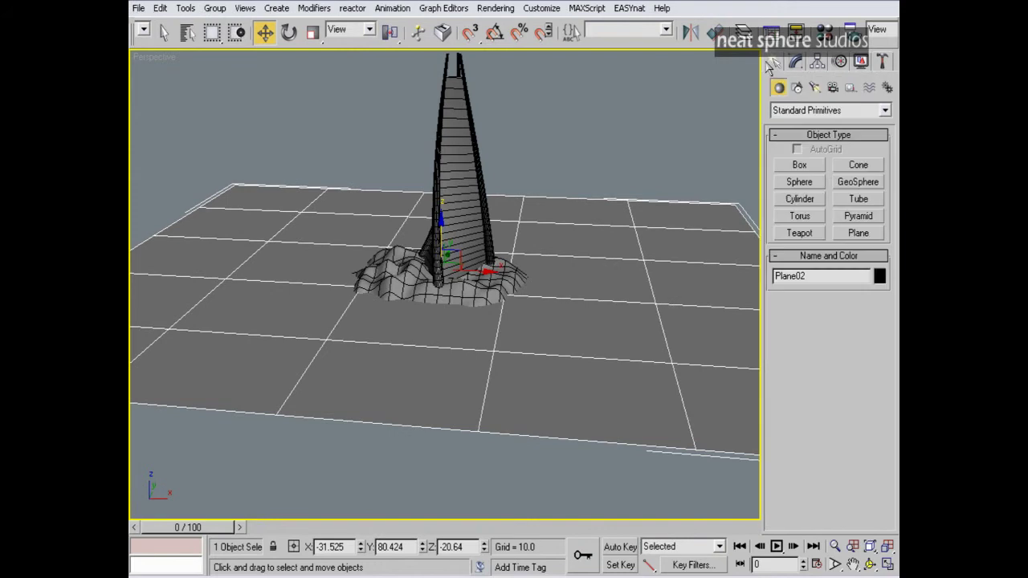
pyautogui.click(800, 166)
pyautogui.keyDown('alt'); pyautogui.moveTo(482, 367); pyautogui.dragTo(487, 372, button='middle'); pyautogui.keyUp('alt')
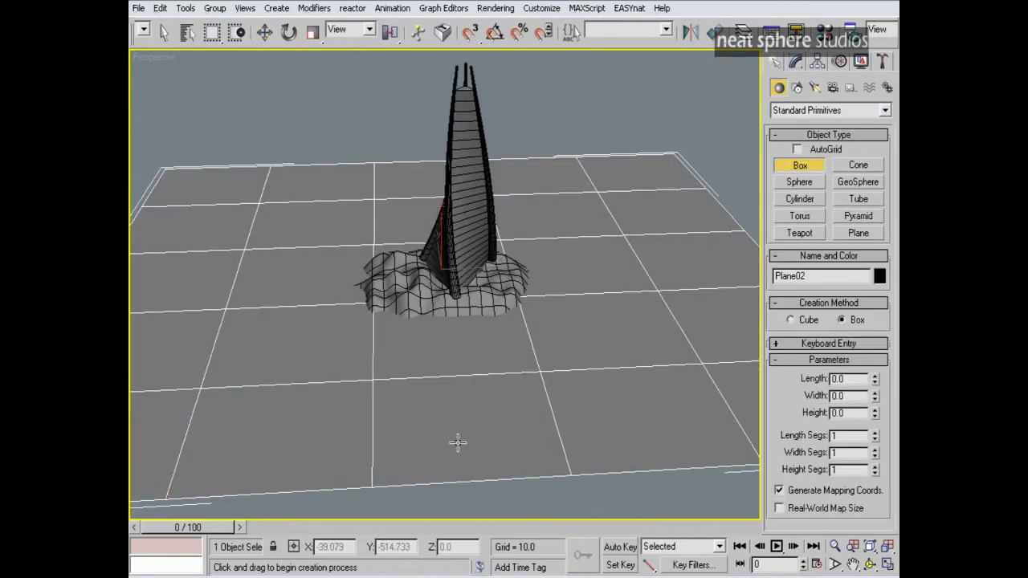
pyautogui.moveTo(455, 494); pyautogui.dragTo(446, 296)
pyautogui.press('w')
# Move the long box sideways and vertically to line it up with the tower's lower corner
pyautogui.keyDown('alt'); pyautogui.moveTo(446, 295); pyautogui.dragTo(485, 331, button='middle'); pyautogui.keyUp('alt')
pyautogui.hotkey('alt', 'z')
pyautogui.moveTo(482, 344); pyautogui.dragTo(455, 322)
pyautogui.moveTo(374, 361); pyautogui.dragTo(631, 192, button='middle')
pyautogui.press('w')
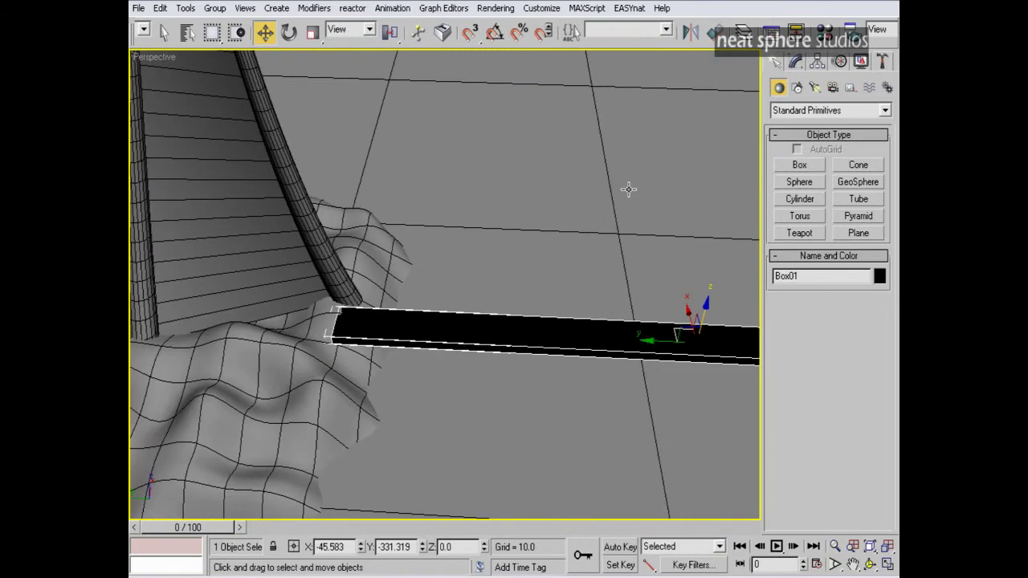
pyautogui.moveTo(687, 311); pyautogui.dragTo(682, 289)
pyautogui.keyDown('alt'); pyautogui.moveTo(684, 307); pyautogui.dragTo(684, 292, button='middle'); pyautogui.keyUp('alt')
pyautogui.moveTo(697, 280); pyautogui.dragTo(697, 286)
# Select the large plane in the scene and the 02 - Default material sample for it
pyautogui.hotkey('alt', 'z')
pyautogui.moveTo(537, 232); pyautogui.dragTo(534, 278)
pyautogui.keyDown('alt'); pyautogui.moveTo(534, 281); pyautogui.dragTo(527, 307, button='middle'); pyautogui.keyUp('alt')
pyautogui.press('m')
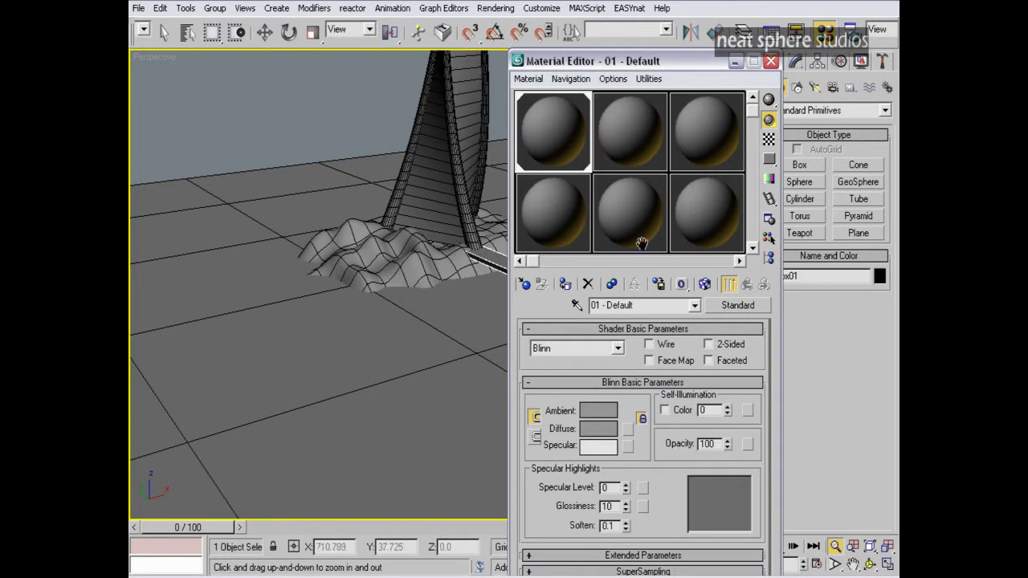
pyautogui.moveTo(723, 61); pyautogui.dragTo(744, 134)
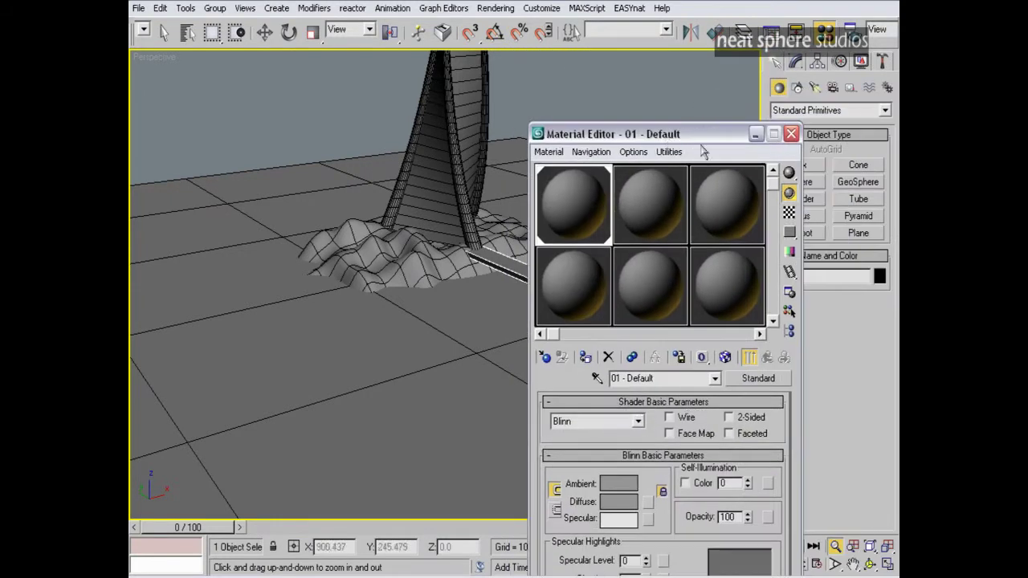
pyautogui.press('w')
pyautogui.click(385, 375)
pyautogui.click(657, 208)
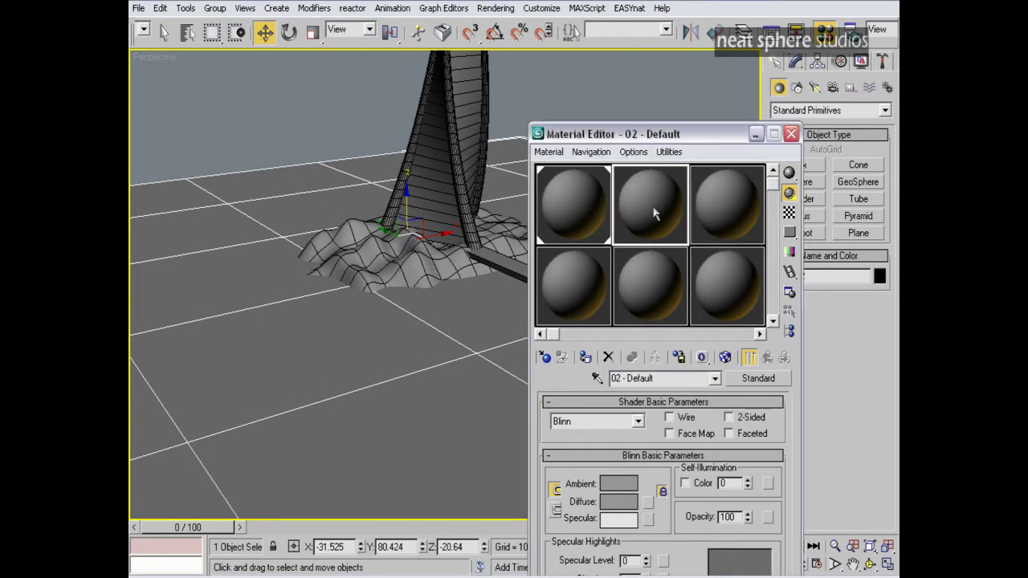
# Check which production renderer is assigned in the render settings
pyautogui.click(852, 37)
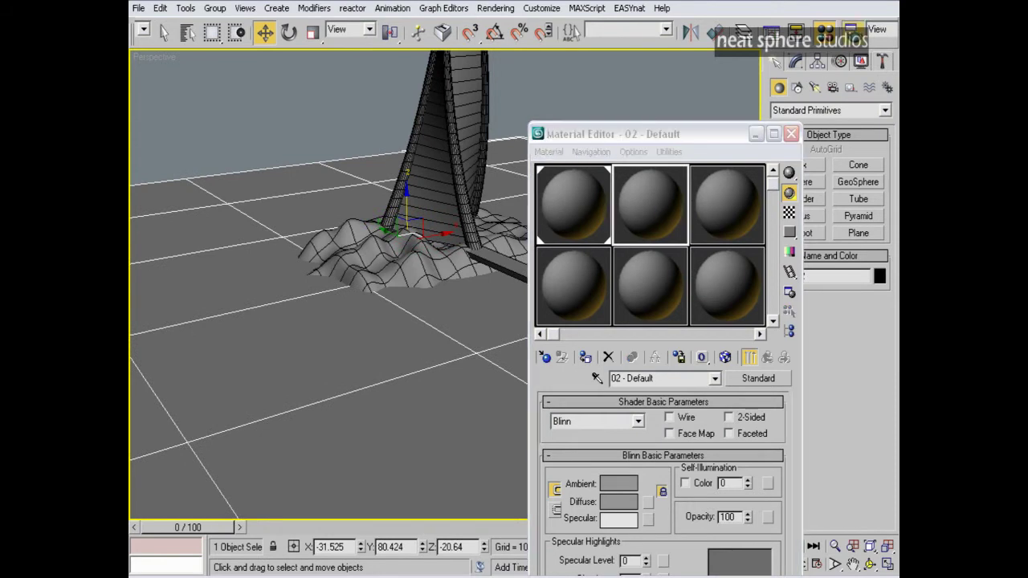
pyautogui.moveTo(512, 24); pyautogui.dragTo(495, 26)
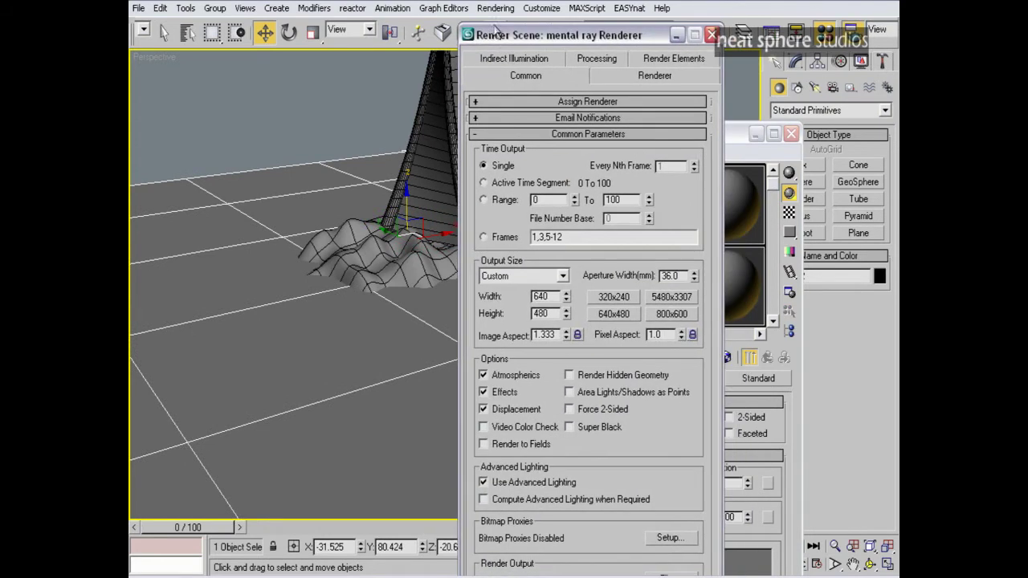
pyautogui.click(515, 134)
pyautogui.click(570, 103)
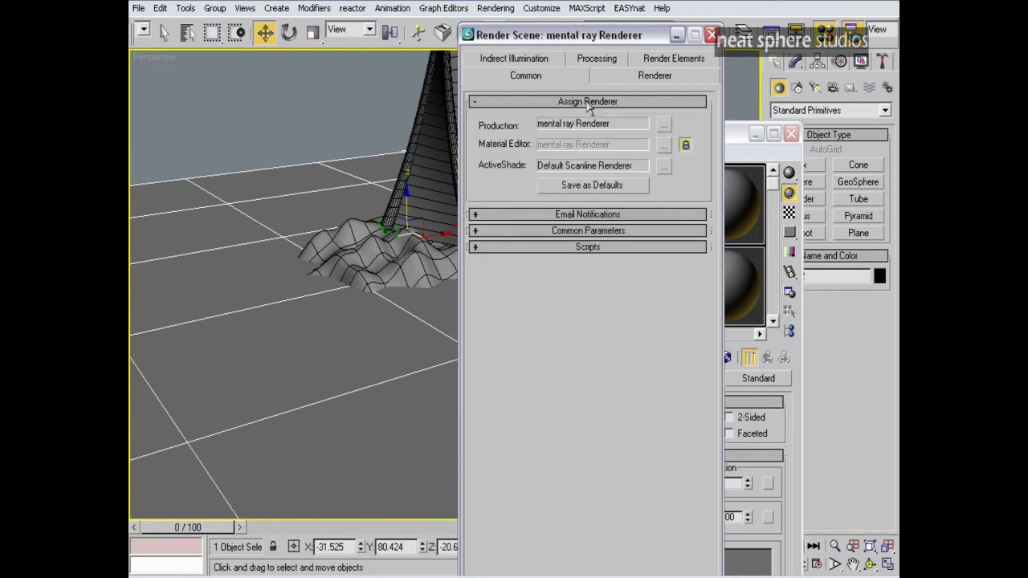
pyautogui.click(604, 102)
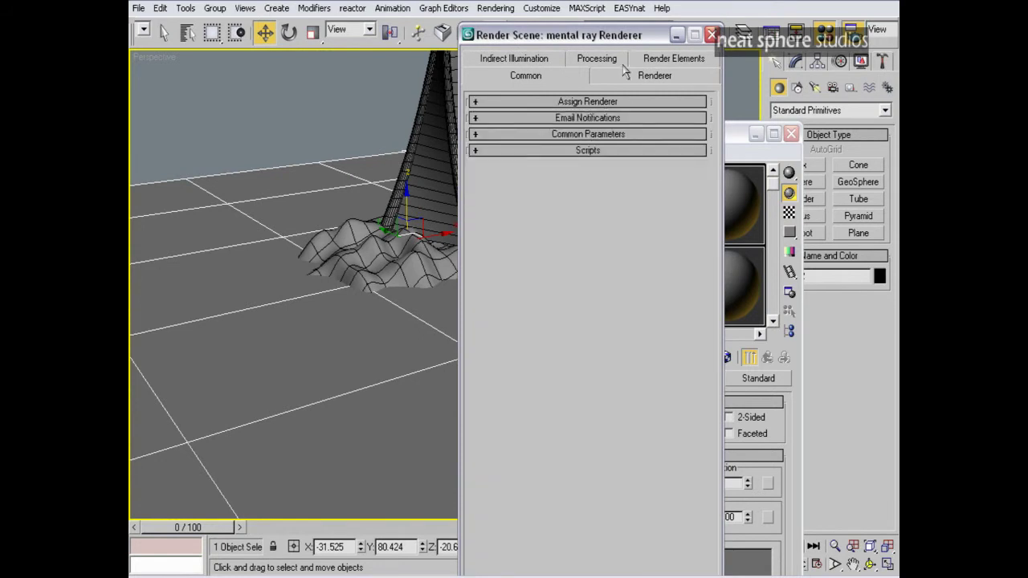
pyautogui.click(711, 34)
# Change the 02 - Default material's type to Arch & Design (mi)
pyautogui.click(643, 204)
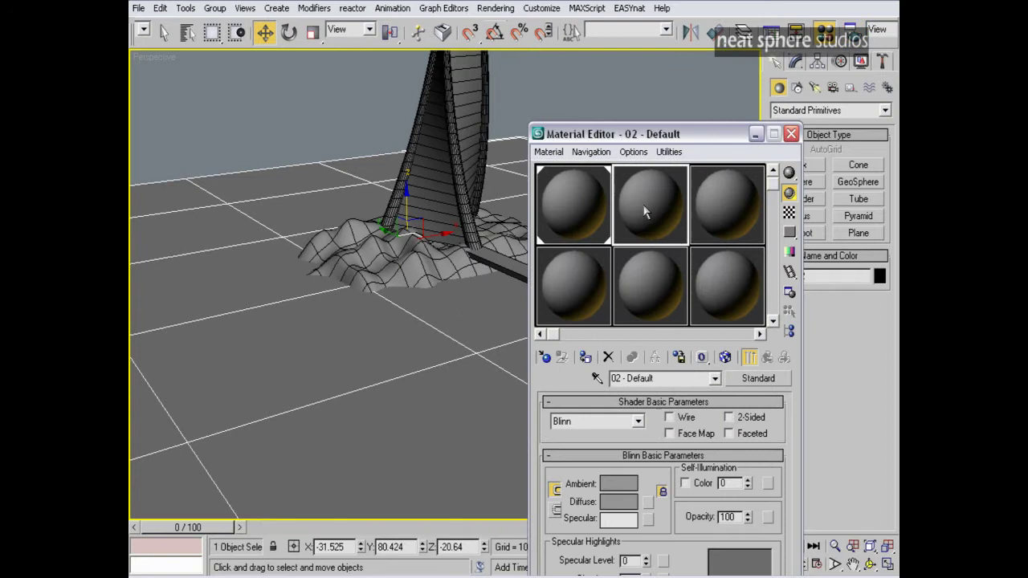
pyautogui.click(759, 379)
pyautogui.click(500, 111)
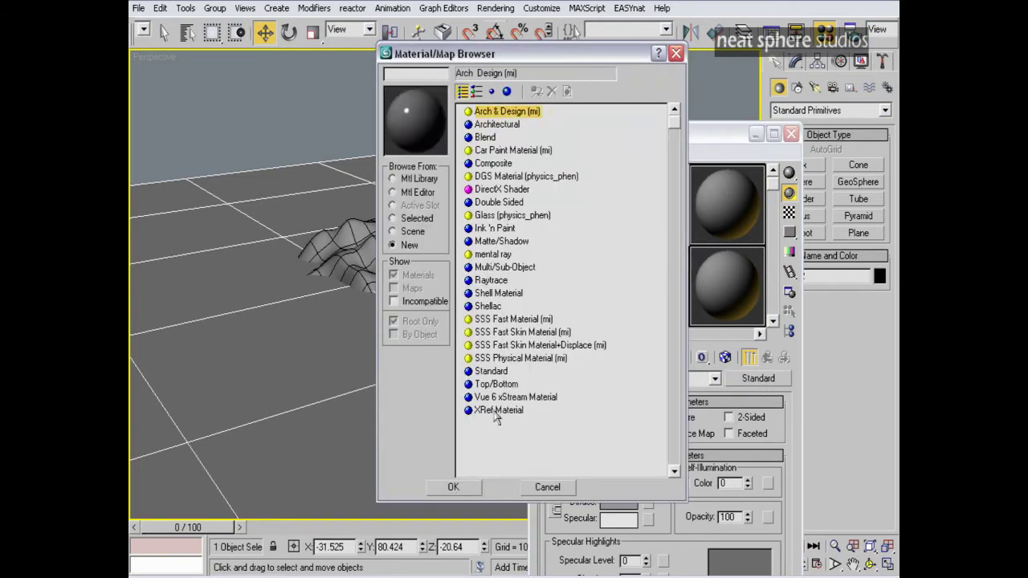
pyautogui.click(453, 487)
# Load the Water, Reflective surface template into the 02 - Default material and assign it to the large plane
pyautogui.moveTo(736, 137); pyautogui.dragTo(765, 0)
pyautogui.click(805, 257)
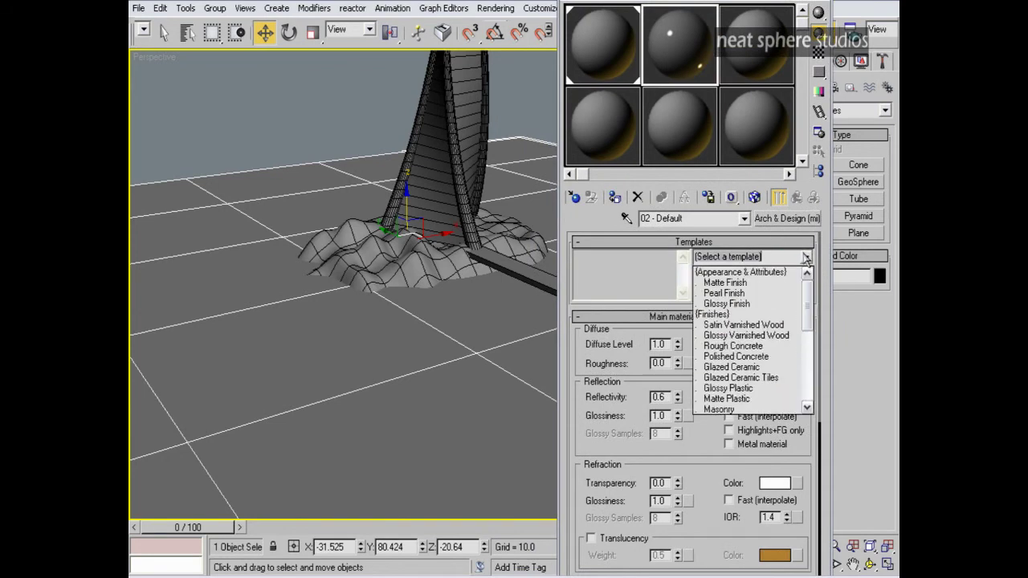
pyautogui.moveTo(808, 297); pyautogui.dragTo(807, 347)
pyautogui.click(762, 358)
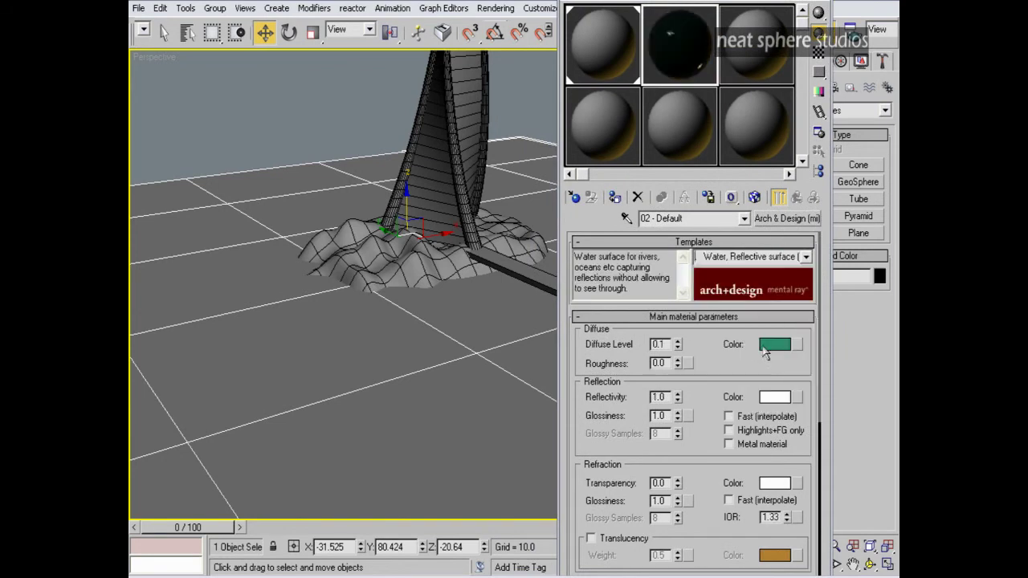
pyautogui.click(616, 198)
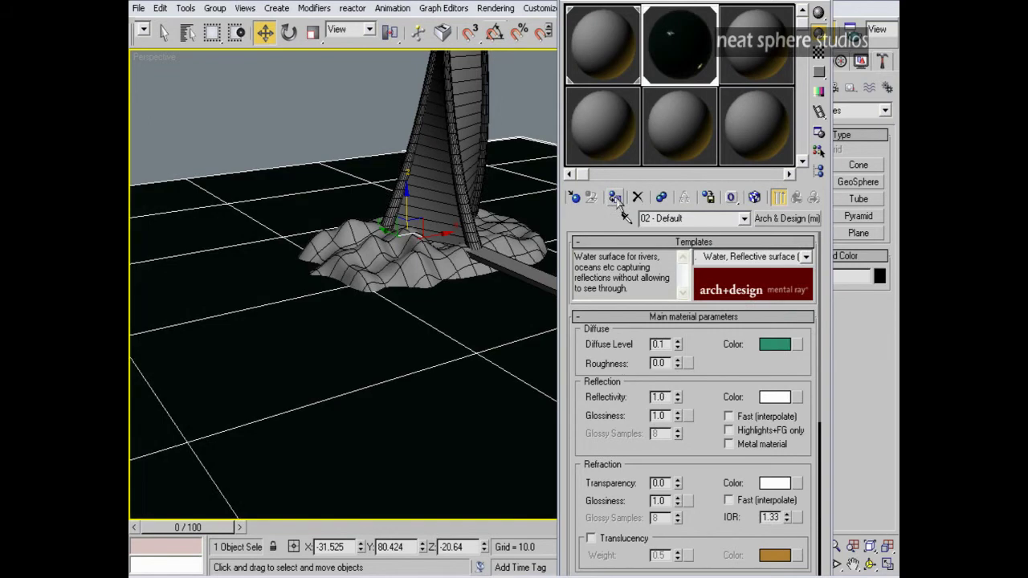
# Change the water material's diffuse colour to a lighter, slightly bluer teal
pyautogui.click(775, 344)
pyautogui.moveTo(572, 117); pyautogui.dragTo(574, 127)
pyautogui.moveTo(483, 155); pyautogui.dragTo(487, 157)
pyautogui.click(472, 225)
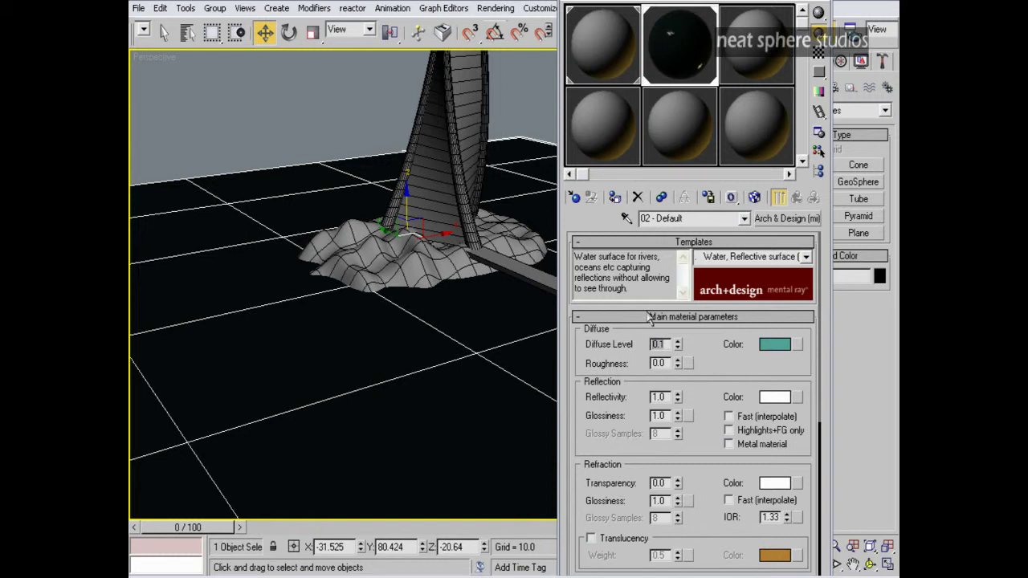
# Set the water material's diffuse level to 0.2 and show a checkered background behind its sample
pyautogui.write('0.2')
pyautogui.press('Return')
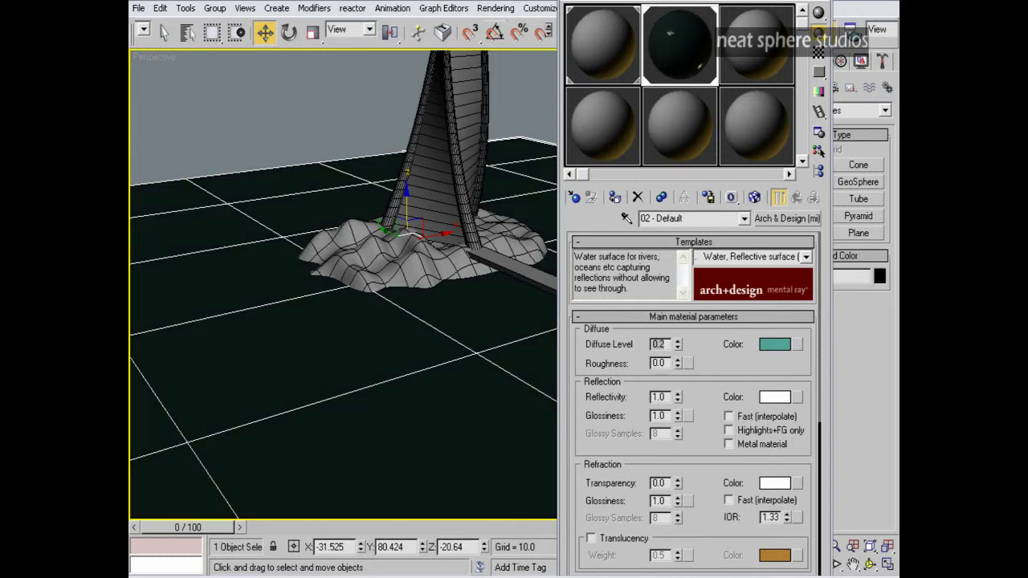
pyautogui.click(818, 52)
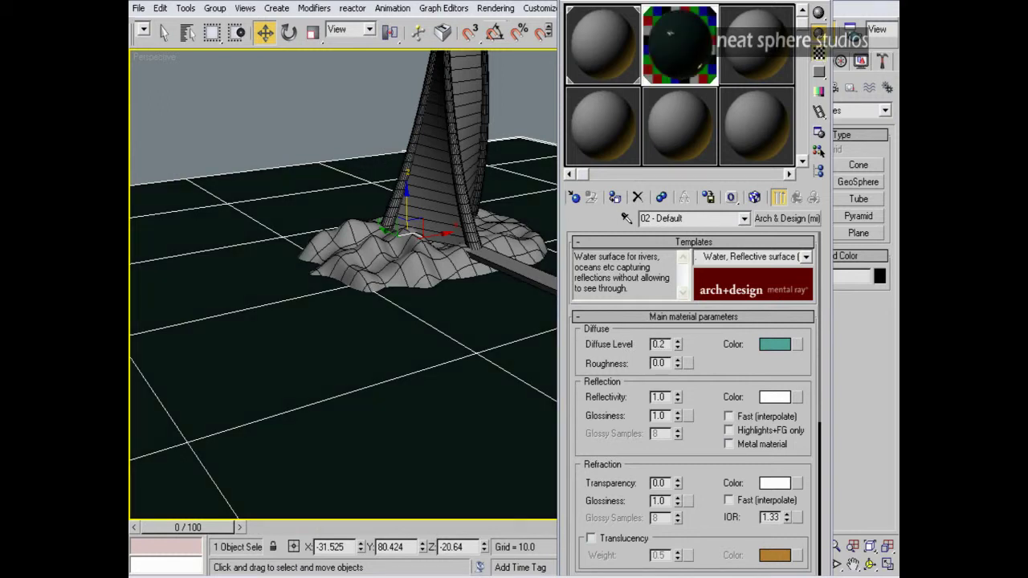
pyautogui.press('m')
# Create a Daylight system with its compass near the tower's base and the sun high above the tower
pyautogui.hotkey('alt', 'z')
pyautogui.moveTo(597, 161); pyautogui.dragTo(571, 269)
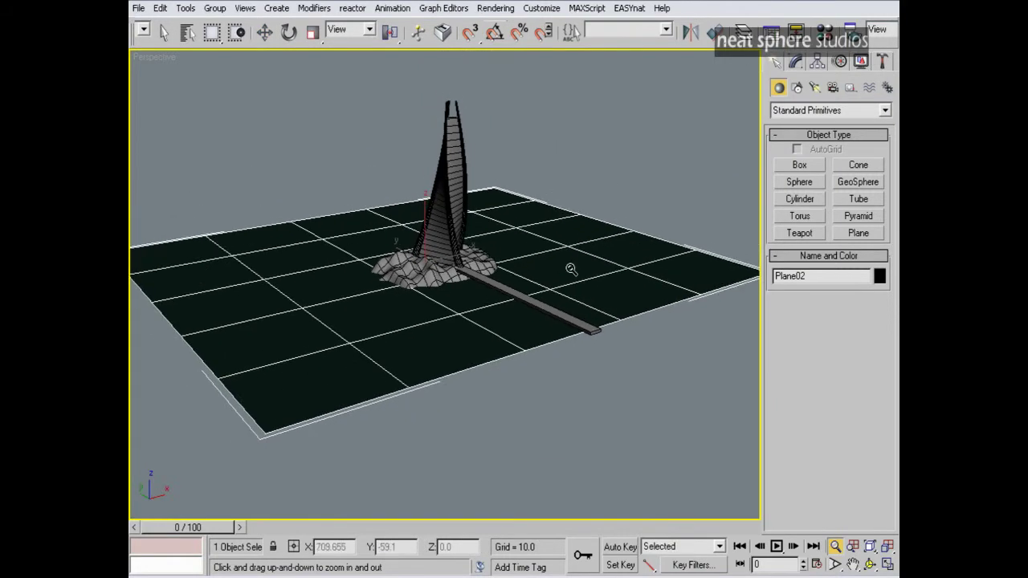
pyautogui.click(887, 88)
pyautogui.moveTo(392, 293); pyautogui.dragTo(397, 299)
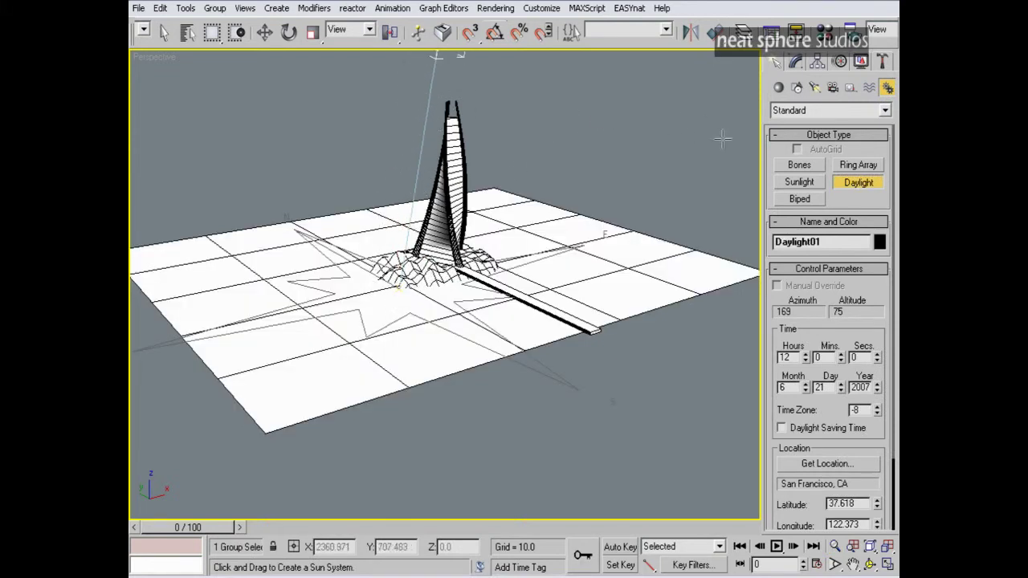
pyautogui.click(723, 168)
pyautogui.press('w')
# Raise the daylight's sun to a height of about 1276 and set its positioning to Manual
pyautogui.moveTo(486, 199); pyautogui.dragTo(501, 347, button='middle')
pyautogui.scroll(-3, 492, 319)
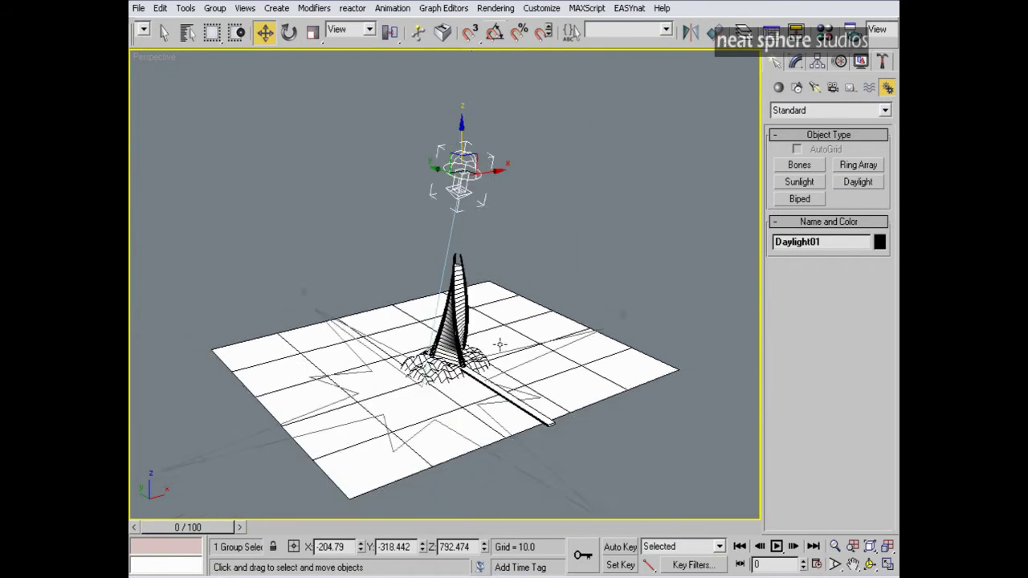
pyautogui.keyDown('alt'); pyautogui.moveTo(535, 263); pyautogui.dragTo(590, 252, button='middle'); pyautogui.keyUp('alt')
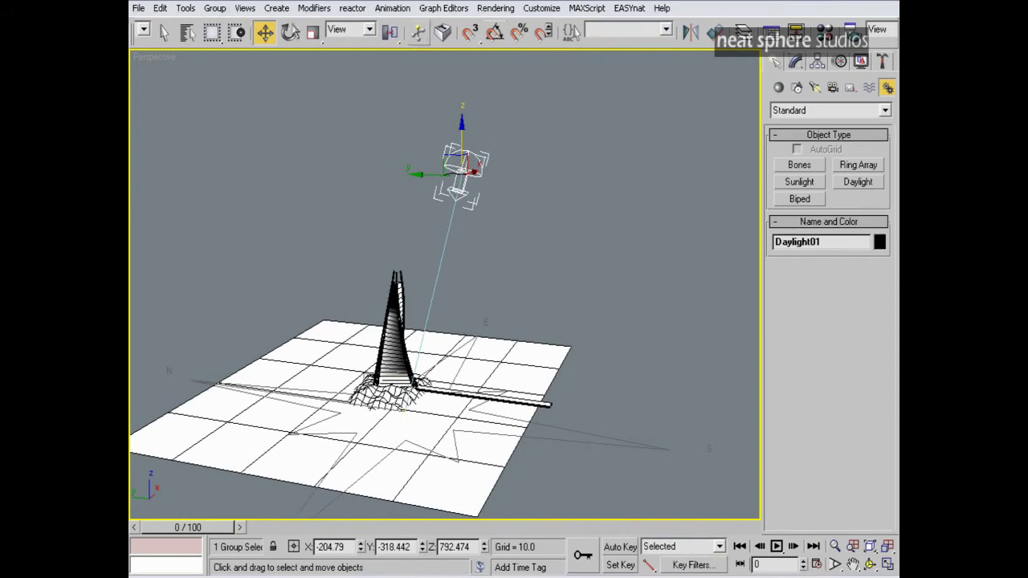
pyautogui.click(799, 62)
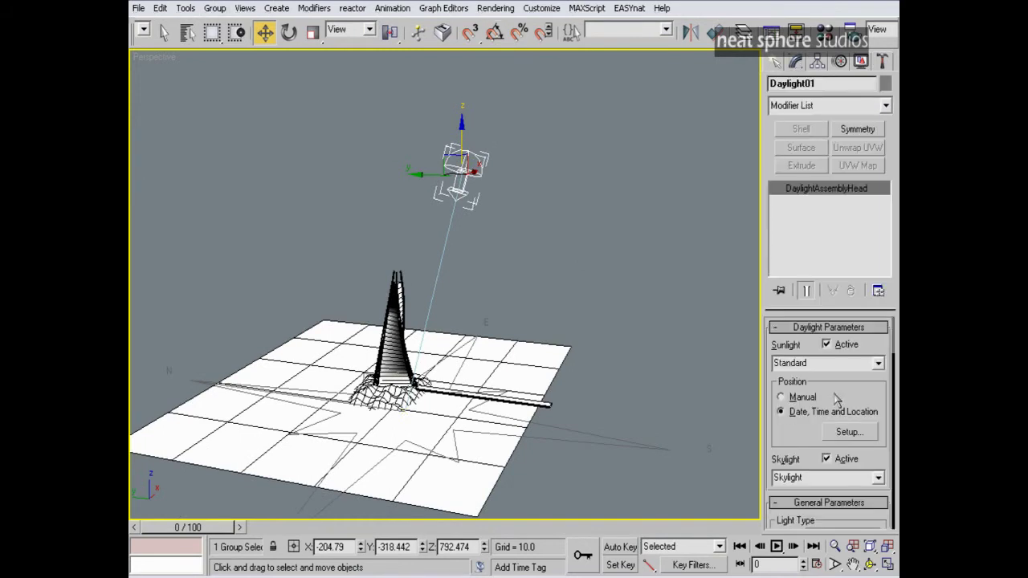
pyautogui.click(846, 432)
pyautogui.moveTo(875, 485); pyautogui.dragTo(875, 436)
pyautogui.scroll(-5, 652, 327)
pyautogui.moveTo(603, 269); pyautogui.dragTo(617, 319, button='middle')
pyautogui.click(776, 201)
pyautogui.keyDown('alt'); pyautogui.moveTo(659, 278); pyautogui.dragTo(603, 318, button='middle'); pyautogui.keyUp('alt')
pyautogui.click(800, 66)
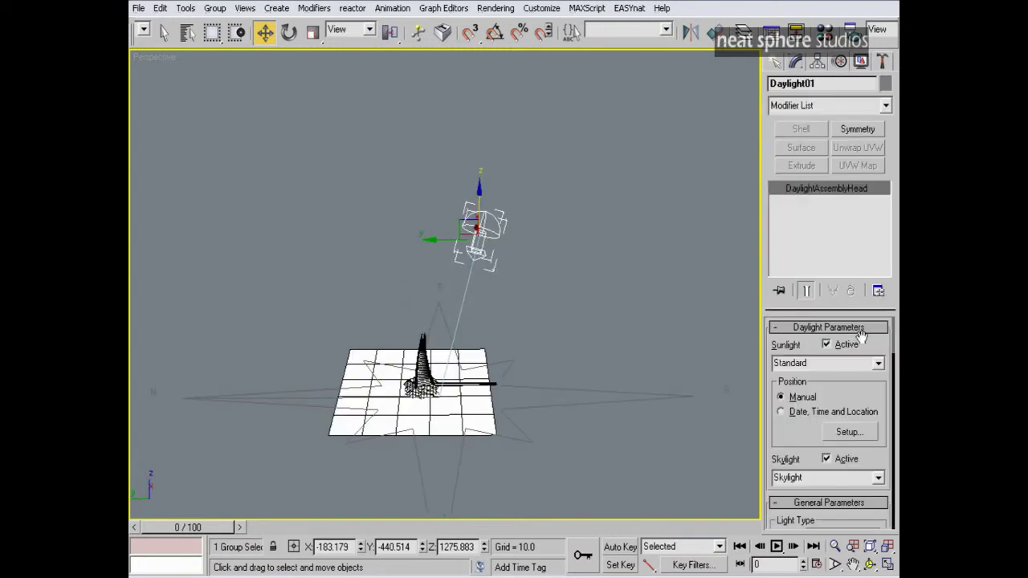
# Set the daylight's sunlight to mr Sun and its skylight to mr Sky, adding the mr Physical Sky environment map
pyautogui.click(877, 363)
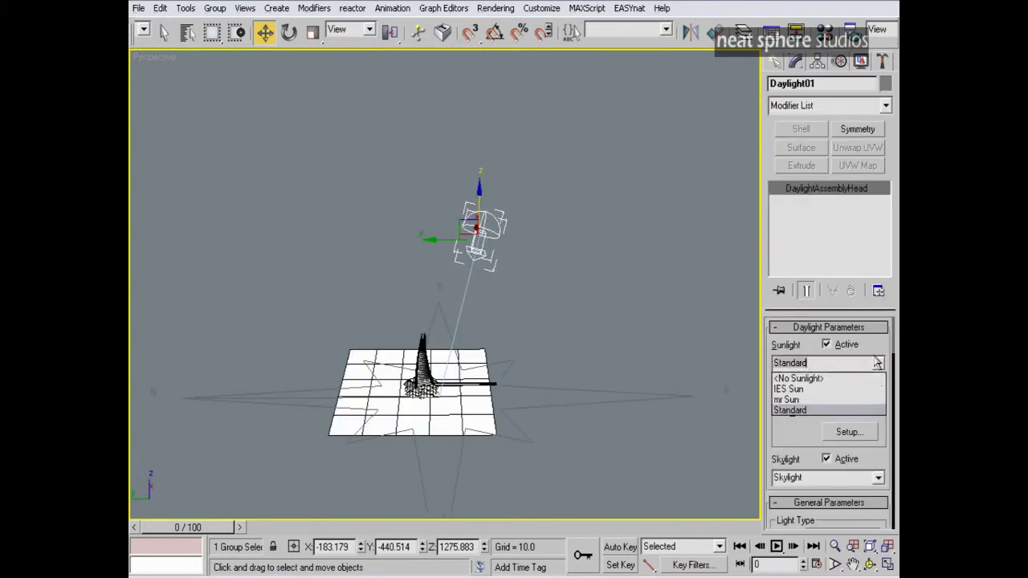
pyautogui.click(858, 400)
pyautogui.click(877, 479)
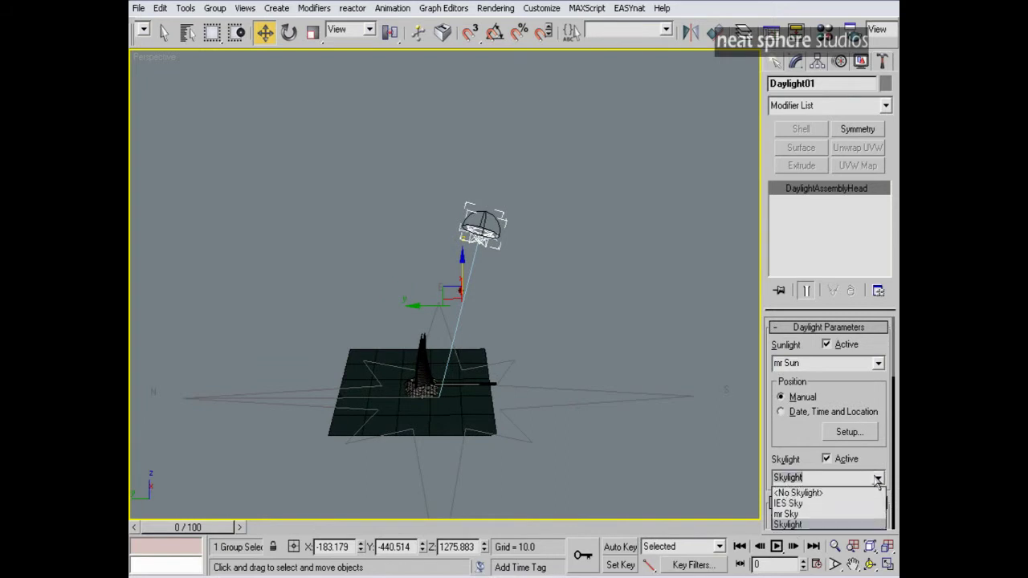
pyautogui.click(848, 514)
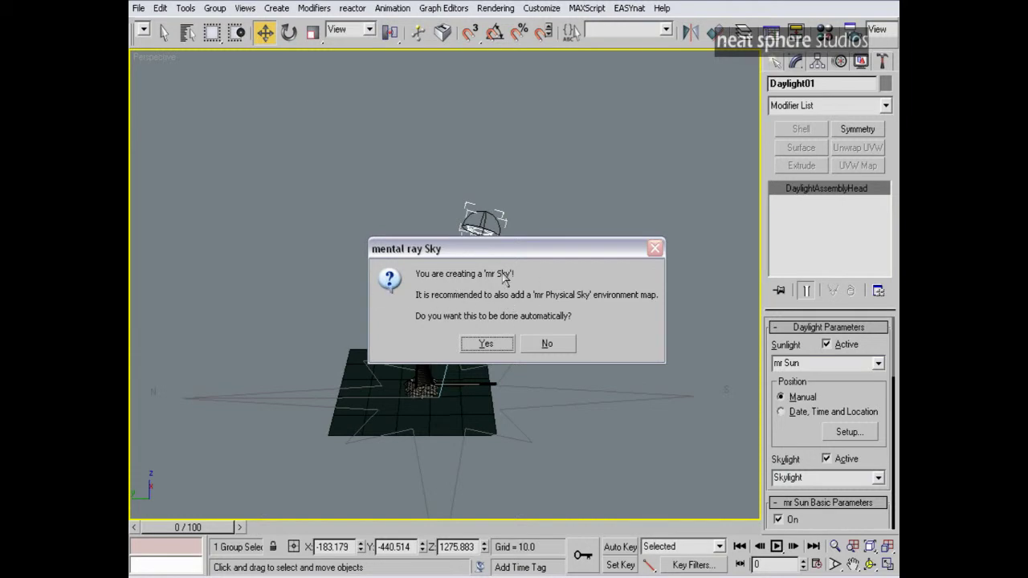
pyautogui.click(486, 344)
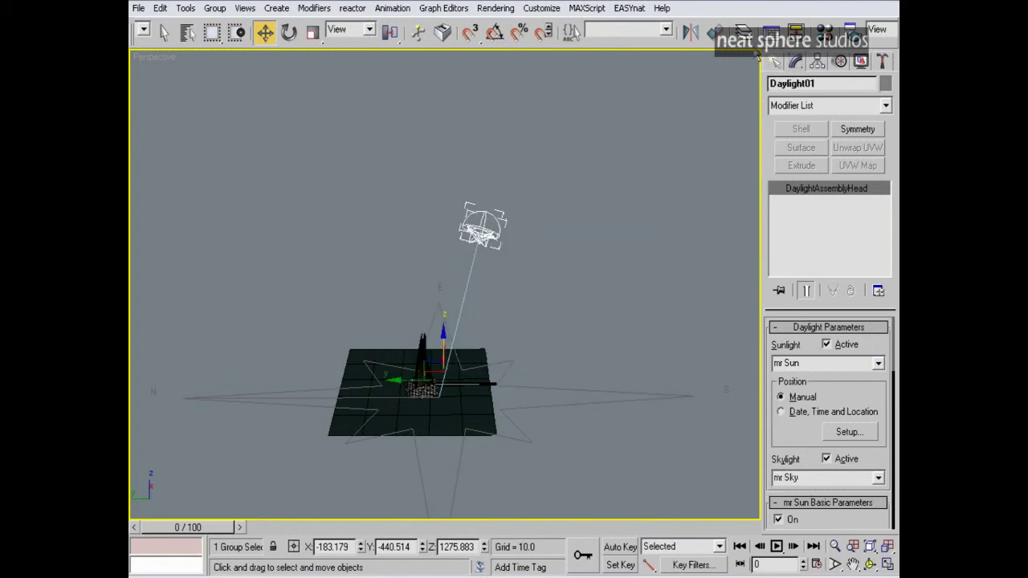
# Enable Final Gather in the mental ray render settings with the Low preset
pyautogui.click(850, 32)
pyautogui.click(514, 59)
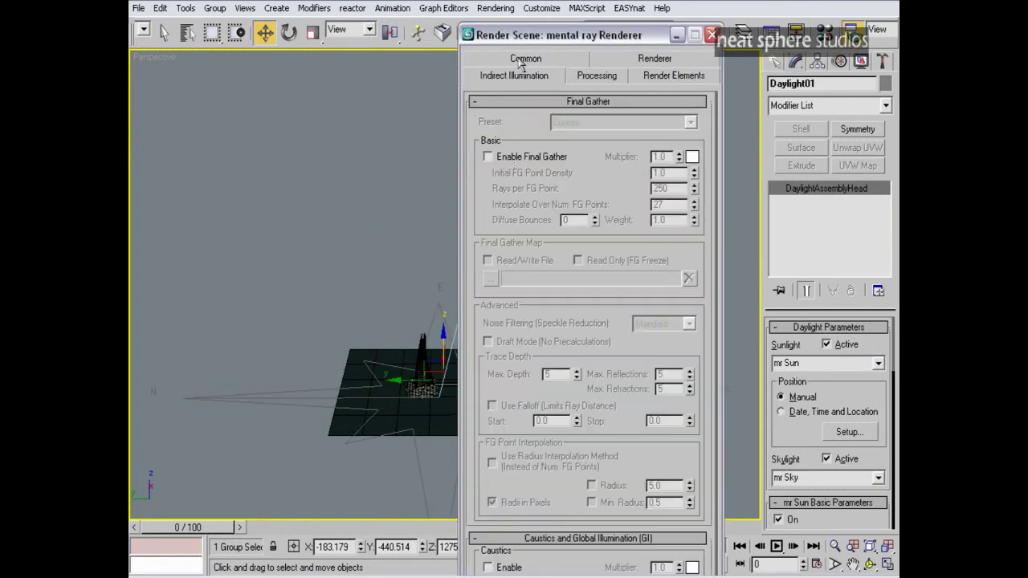
pyautogui.click(487, 156)
pyautogui.click(598, 124)
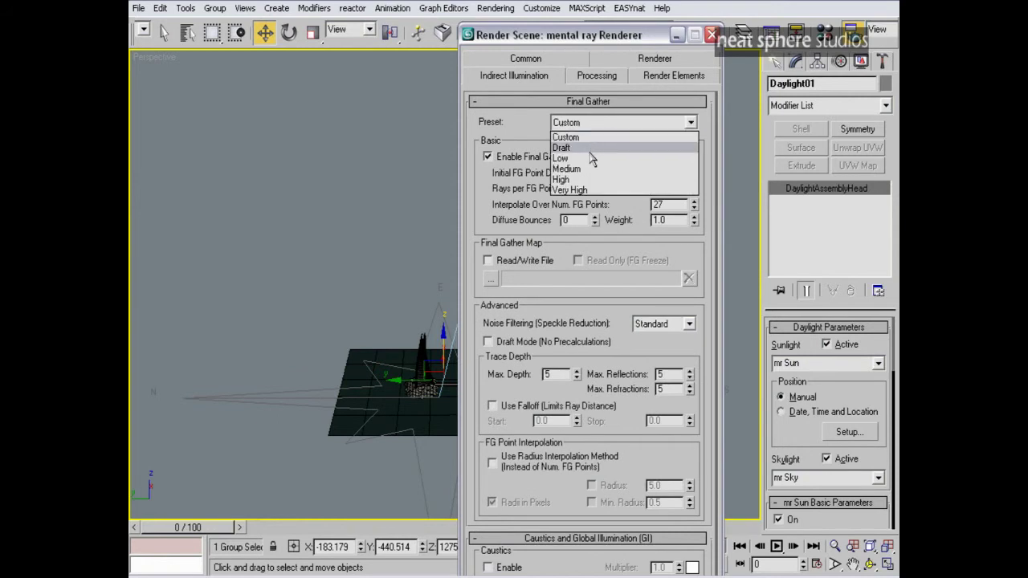
pyautogui.click(574, 157)
pyautogui.click(711, 35)
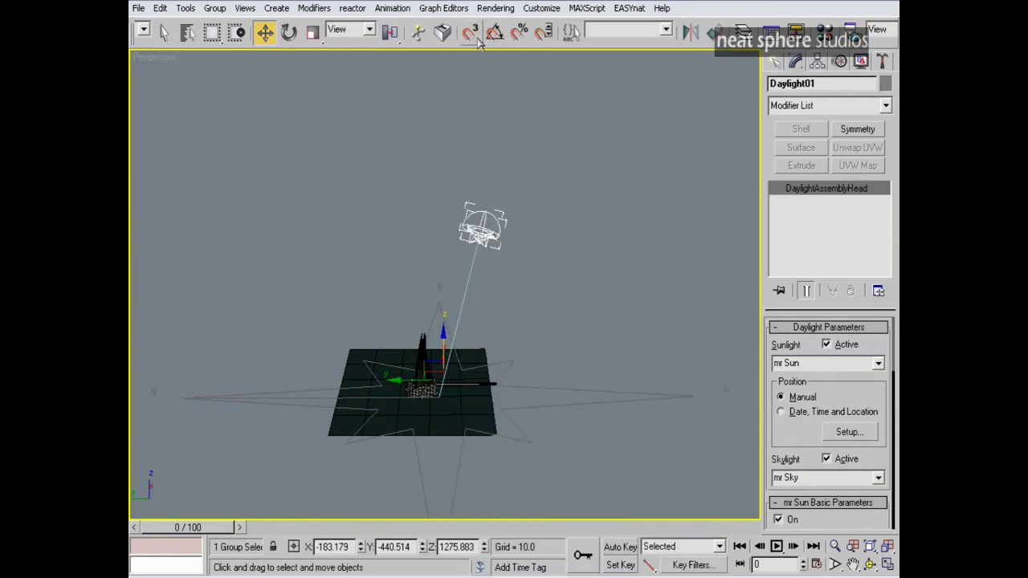
# Set the environment's exposure control to Logarithmic Exposure Control and enable Exterior daylight
pyautogui.click(495, 8)
pyautogui.click(503, 39)
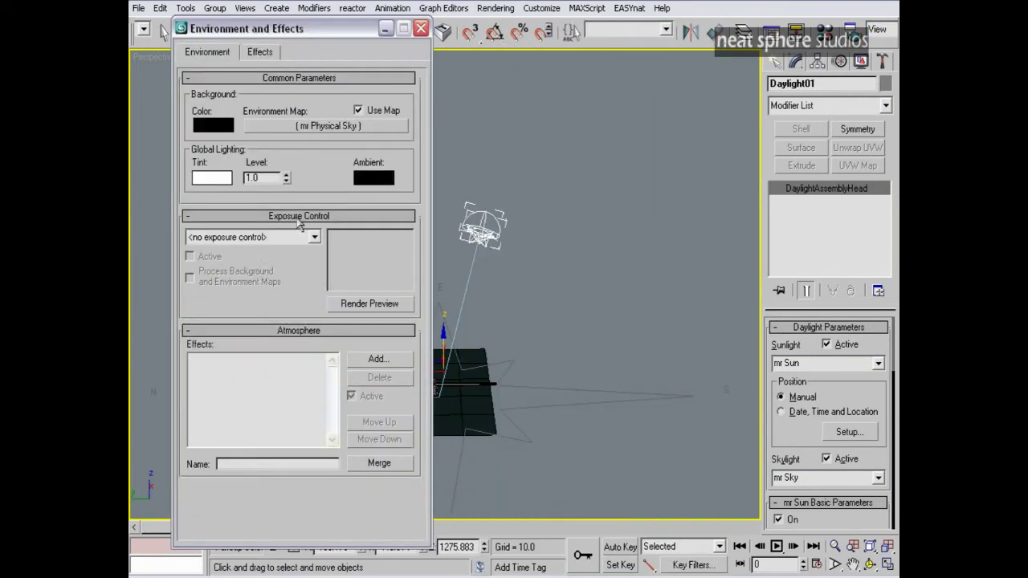
pyautogui.click(250, 241)
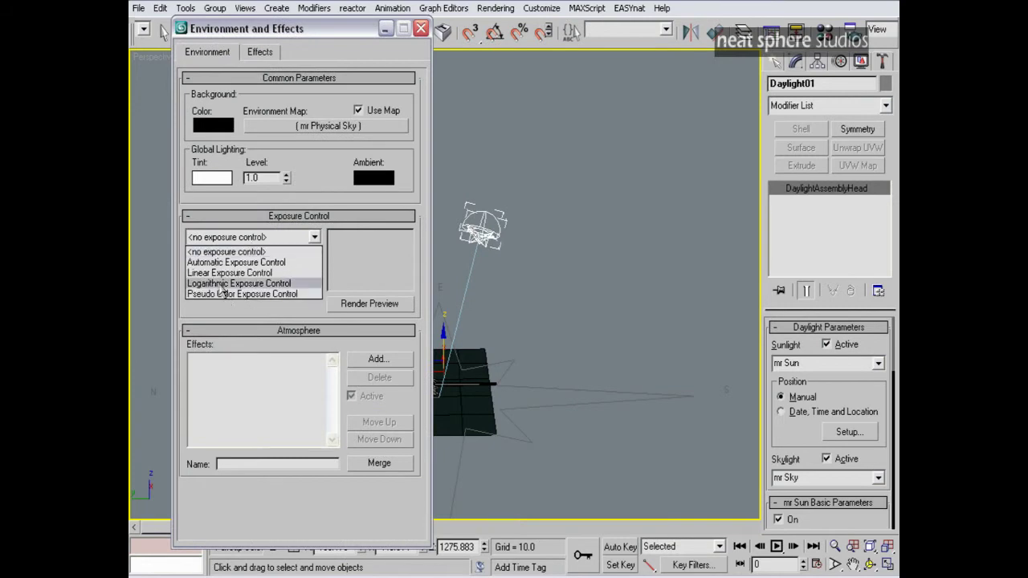
pyautogui.click(227, 280)
pyautogui.click(311, 396)
# Select the tower group and open it so that its individual parts can be edited
pyautogui.hotkey('alt', 'z')
pyautogui.moveTo(578, 301); pyautogui.dragTo(557, 367)
pyautogui.moveTo(557, 367); pyautogui.dragTo(462, 341, button='middle')
pyautogui.press('w')
pyautogui.click(579, 404)
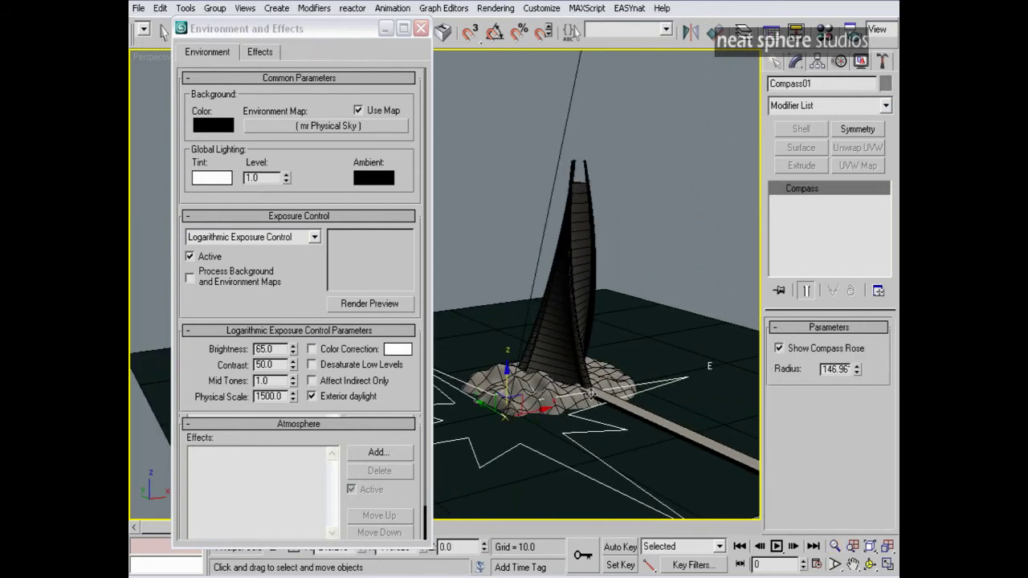
pyautogui.keyDown('alt'); pyautogui.moveTo(630, 372); pyautogui.dragTo(579, 361, button='middle'); pyautogui.keyUp('alt')
pyautogui.hotkey('alt', 'z')
pyautogui.moveTo(579, 361); pyautogui.dragTo(581, 339)
pyautogui.keyDown('alt'); pyautogui.moveTo(582, 339); pyautogui.dragTo(634, 331, button='middle'); pyautogui.keyUp('alt')
pyautogui.press('w')
pyautogui.click(597, 242)
pyautogui.click(557, 260)
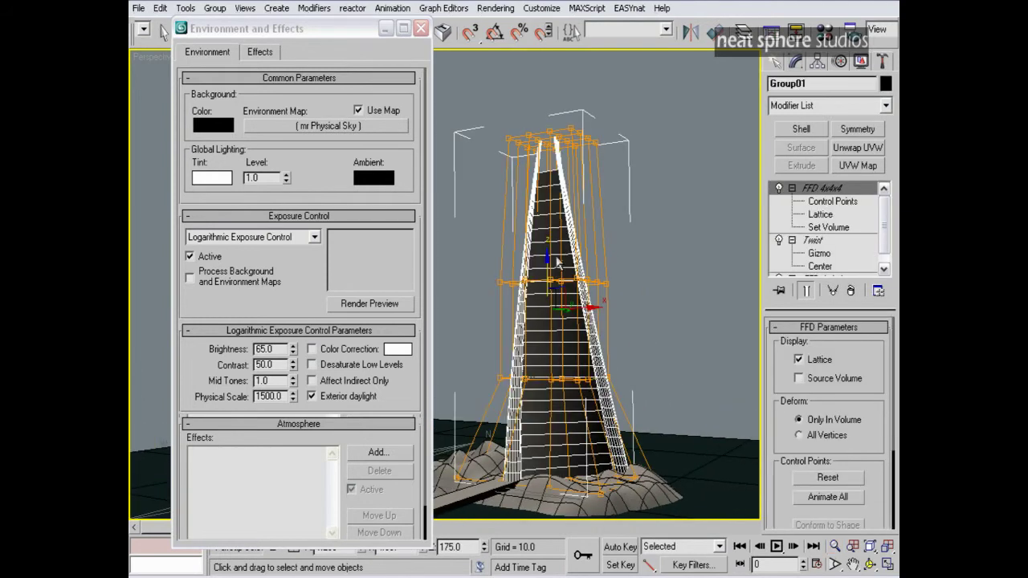
pyautogui.click(214, 8)
pyautogui.click(223, 59)
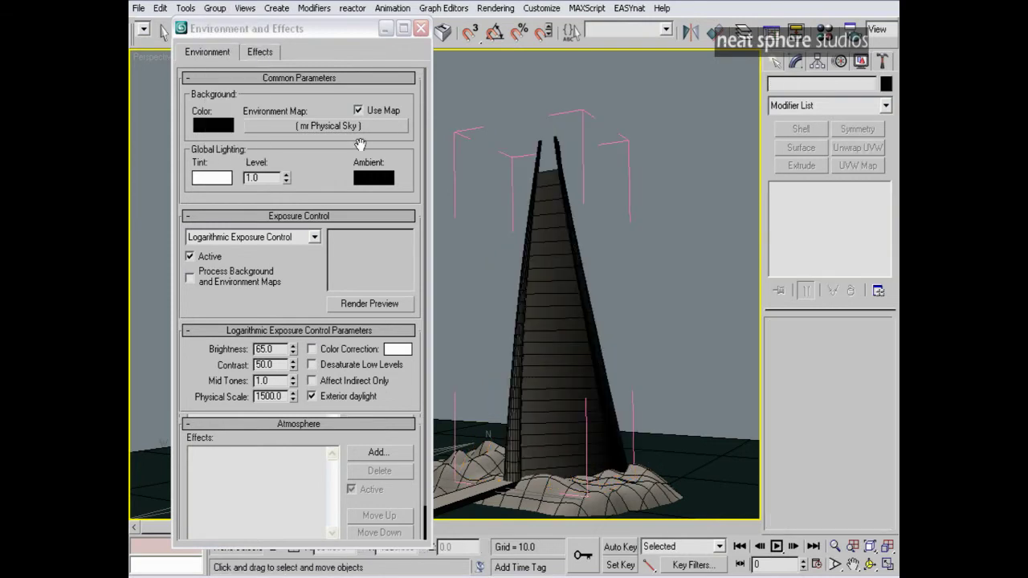
# Select the tower's twisted central body, close the environment settings and isolate the body for editing
pyautogui.click(555, 225)
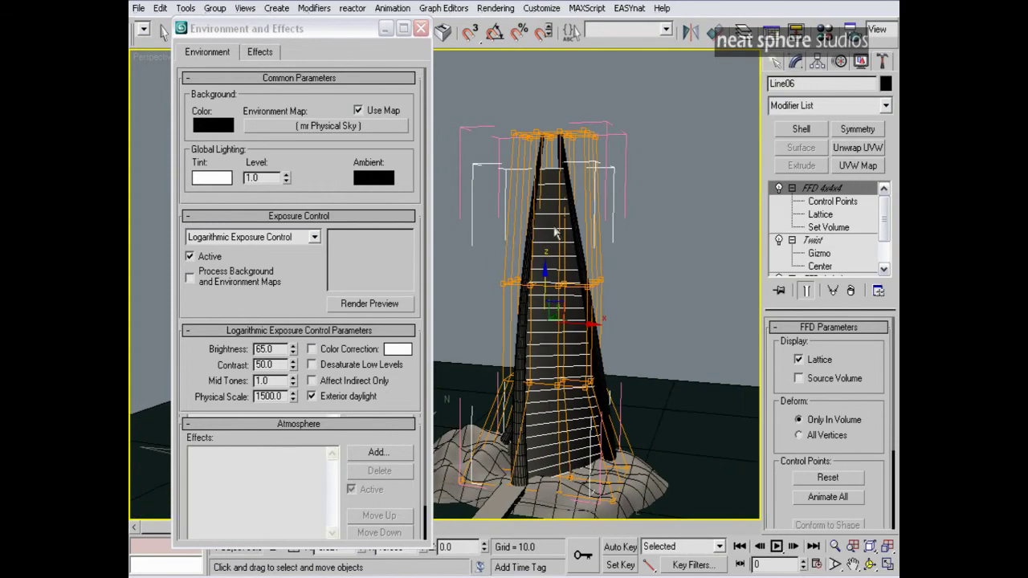
pyautogui.click(420, 28)
pyautogui.rightClick(563, 258)
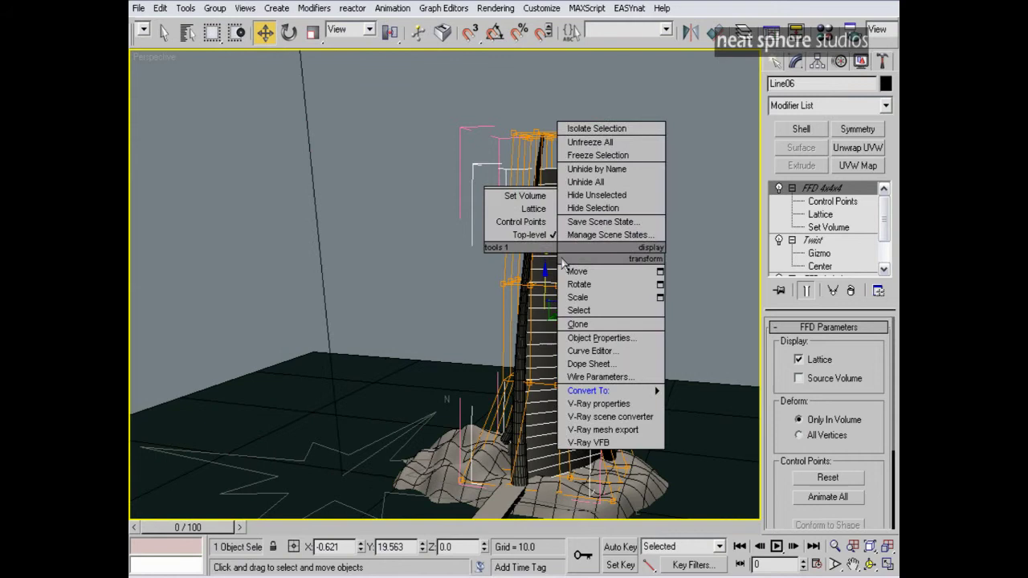
pyautogui.click(594, 126)
pyautogui.hotkey('alt', 'z')
pyautogui.moveTo(509, 310); pyautogui.dragTo(517, 287)
# Convert the isolated tower body to an Editable Poly
pyautogui.press('w')
pyautogui.rightClick(451, 195)
pyautogui.moveTo(498, 317)
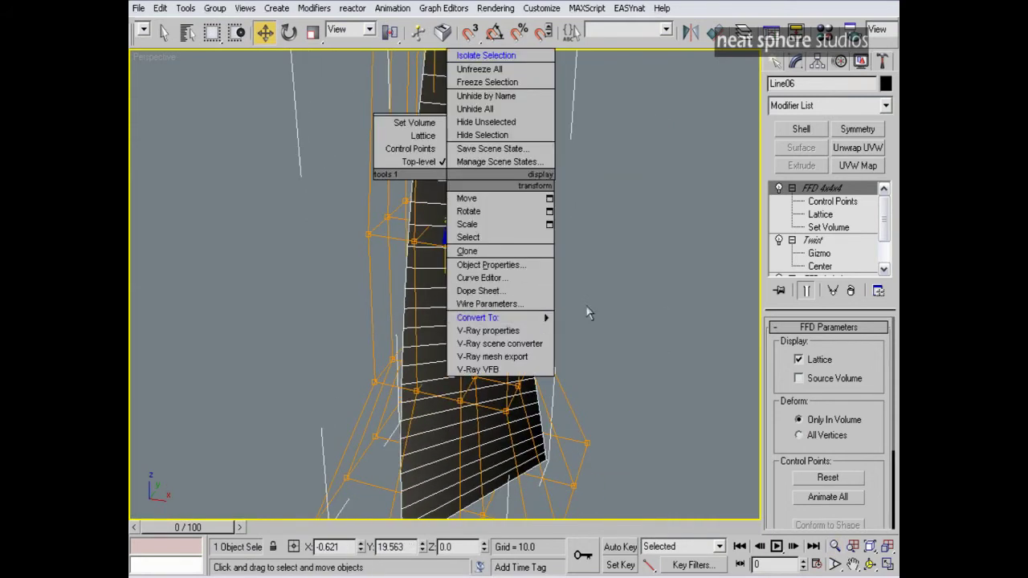
pyautogui.click(567, 330)
pyautogui.moveTo(540, 304); pyautogui.dragTo(544, 314, button='middle')
pyautogui.hotkey('alt', 'z')
pyautogui.moveTo(556, 246); pyautogui.dragTo(557, 290)
pyautogui.keyDown('alt'); pyautogui.moveTo(558, 290); pyautogui.dragTo(556, 274, button='middle'); pyautogui.keyUp('alt')
# Select an edge on the tower body at edge level and expand the selection with Ring and Loop to all horizontal floor edges
pyautogui.moveTo(770, 345); pyautogui.dragTo(762, 397)
pyautogui.click(781, 409)
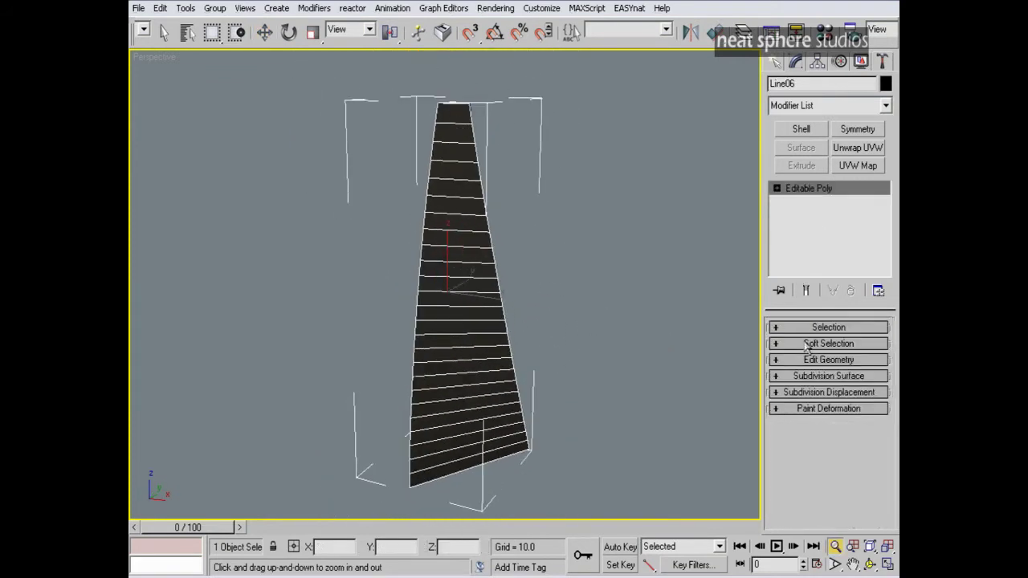
pyautogui.click(807, 328)
pyautogui.click(808, 345)
pyautogui.click(463, 387)
pyautogui.click(794, 436)
pyautogui.click(852, 437)
# Try to convert the floor edge selection of the tower body into a polygon selection
pyautogui.keyDown('alt'); pyautogui.moveTo(578, 386); pyautogui.dragTo(465, 358, button='middle'); pyautogui.keyUp('alt')
pyautogui.click(844, 345)
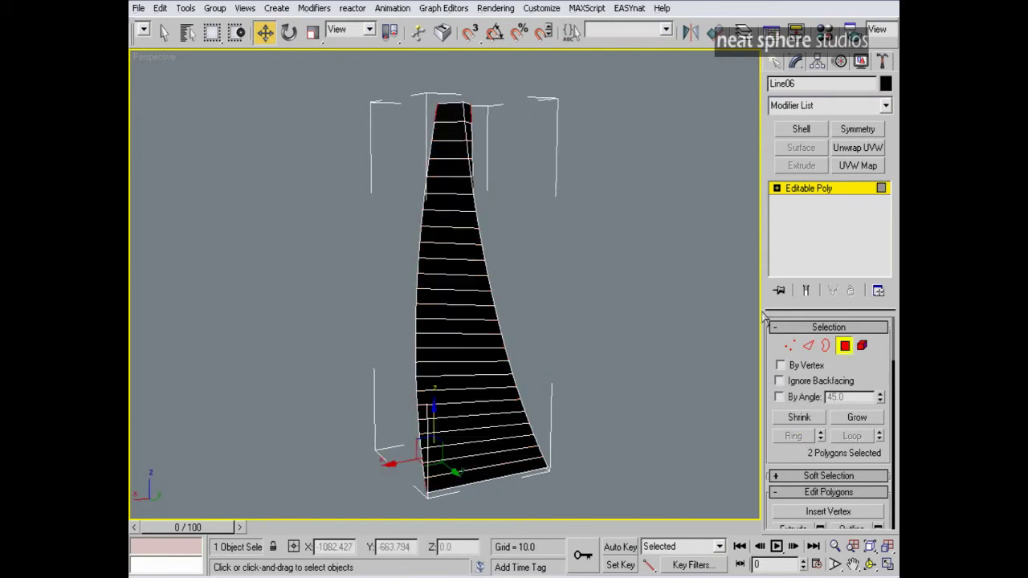
pyautogui.click(811, 349)
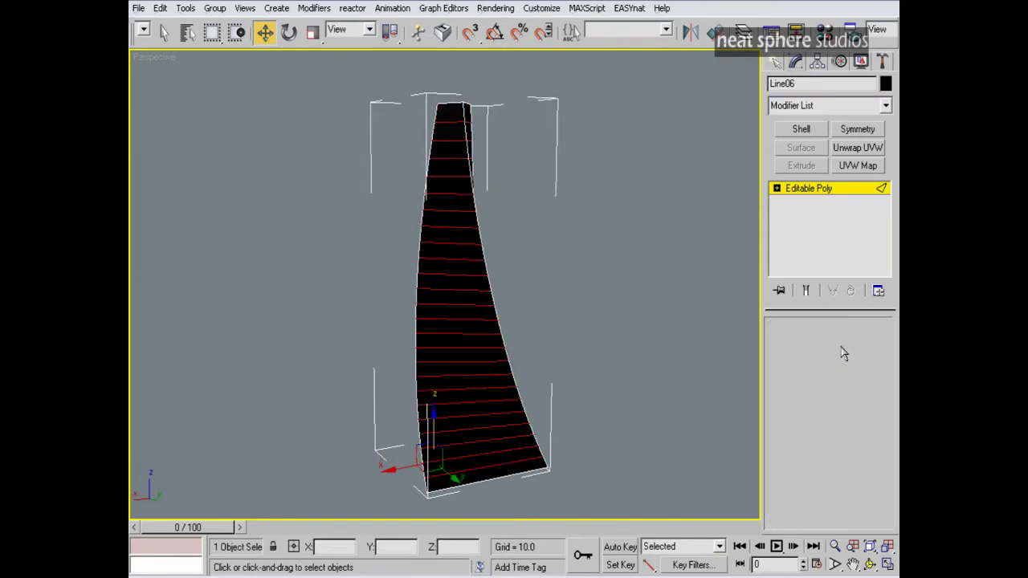
pyautogui.keyDown('ctrl'); pyautogui.click(844, 347); pyautogui.keyUp('ctrl')
pyautogui.moveTo(619, 308)
pyautogui.keyDown('alt'); pyautogui.mouseDown(button='middle')
pyautogui.moveTo(481, 326)
pyautogui.moveTo(483, 347)
pyautogui.mouseUp(button='middle'); pyautogui.keyUp('alt')
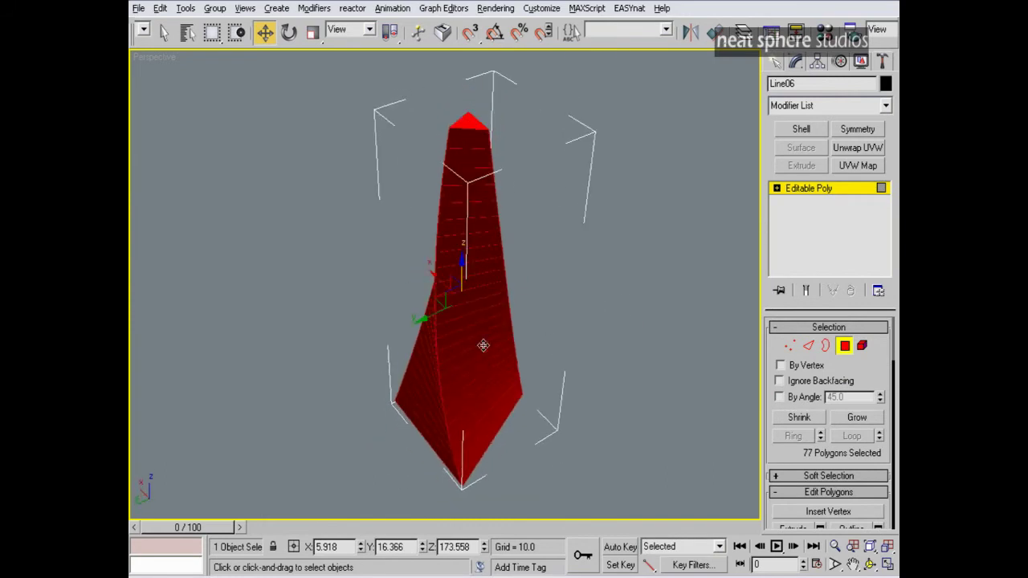
pyautogui.hotkey('ctrl', 'z')
pyautogui.click(809, 347)
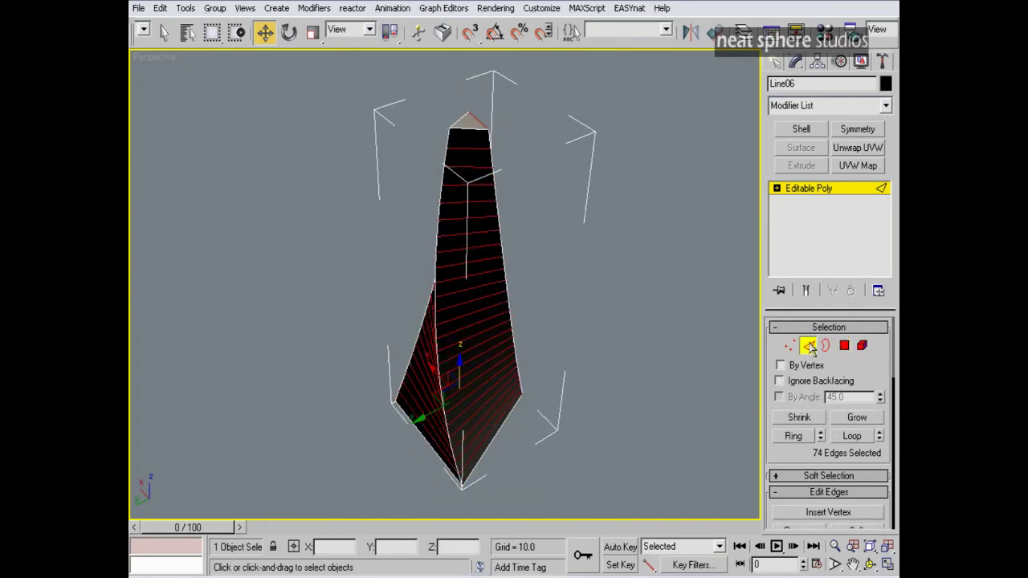
pyautogui.click(845, 346)
pyautogui.keyDown('alt'); pyautogui.moveTo(677, 349); pyautogui.dragTo(544, 322, button='middle'); pyautogui.keyUp('alt')
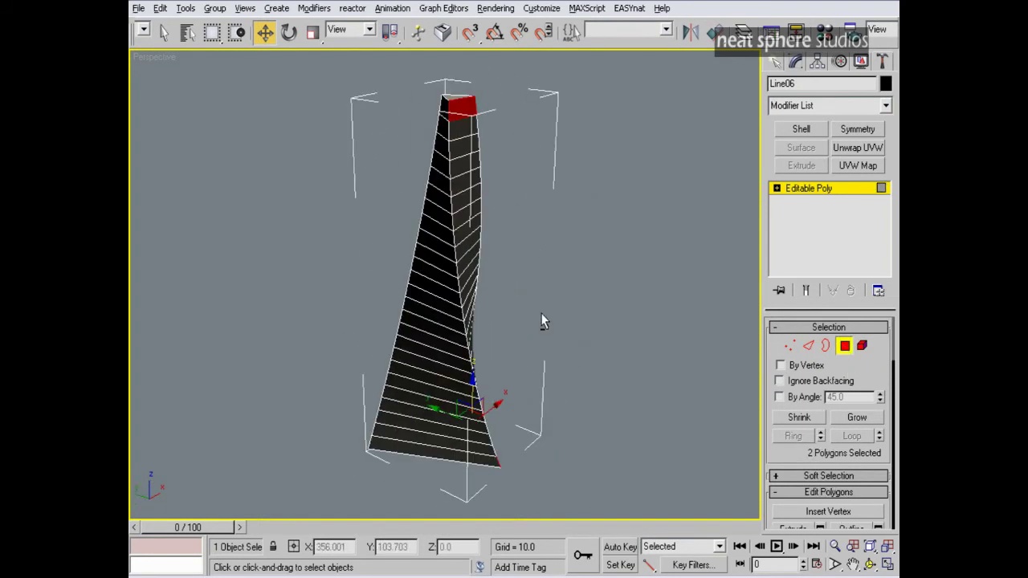
# Convert the floor edge selection to polygons, enable Ignore Backfacing and leave only the tower's side faces selected, without the end caps
pyautogui.click(808, 345)
pyautogui.click(844, 346)
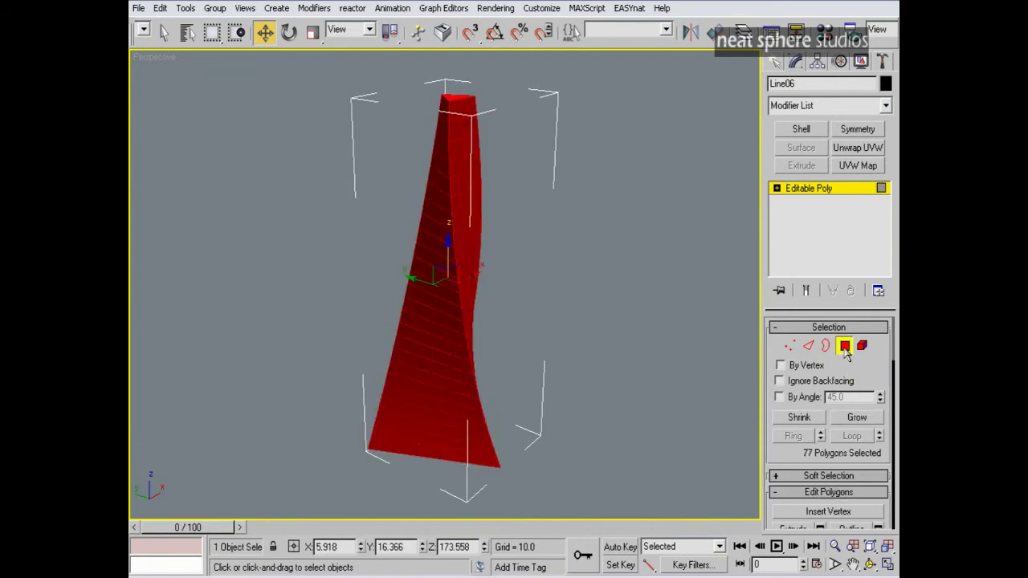
pyautogui.keyDown('alt'); pyautogui.moveTo(676, 285); pyautogui.dragTo(665, 319, button='middle'); pyautogui.keyUp('alt')
pyautogui.keyDown('alt'); pyautogui.click(458, 166); pyautogui.keyUp('alt')
pyautogui.keyDown('alt'); pyautogui.click(457, 167); pyautogui.keyUp('alt')
pyautogui.keyDown('alt'); pyautogui.moveTo(517, 225); pyautogui.dragTo(136, 74, button='middle'); pyautogui.keyUp('alt')
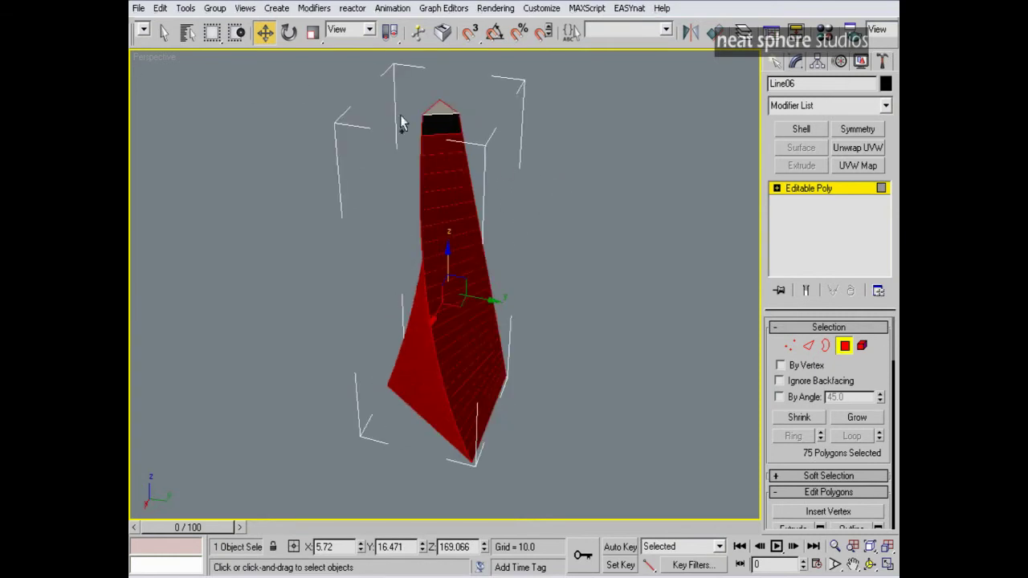
pyautogui.click(779, 381)
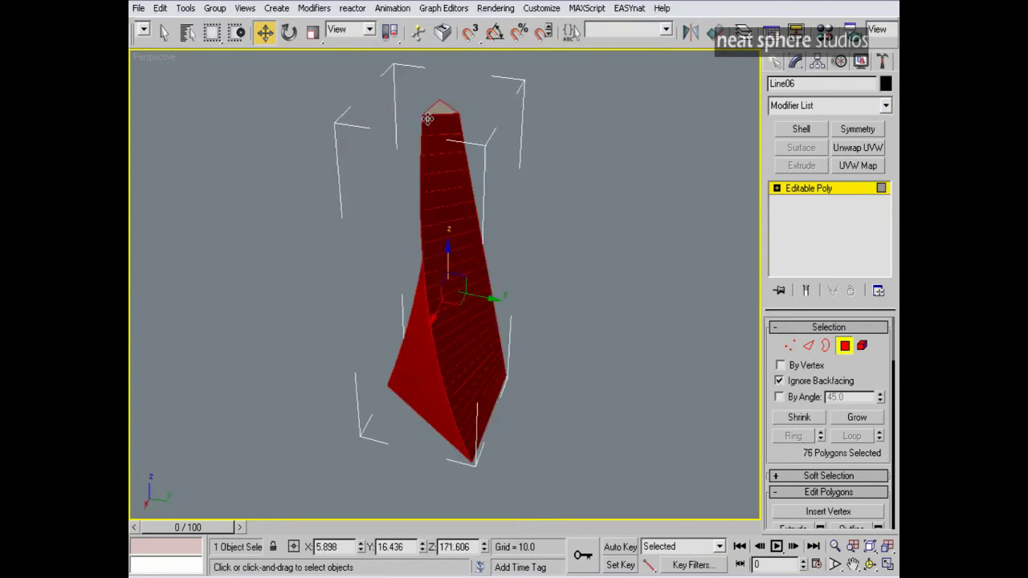
pyautogui.keyDown('alt'); pyautogui.moveTo(574, 349); pyautogui.dragTo(510, 369, button='middle'); pyautogui.keyUp('alt')
pyautogui.scroll(-5, 774, 407)
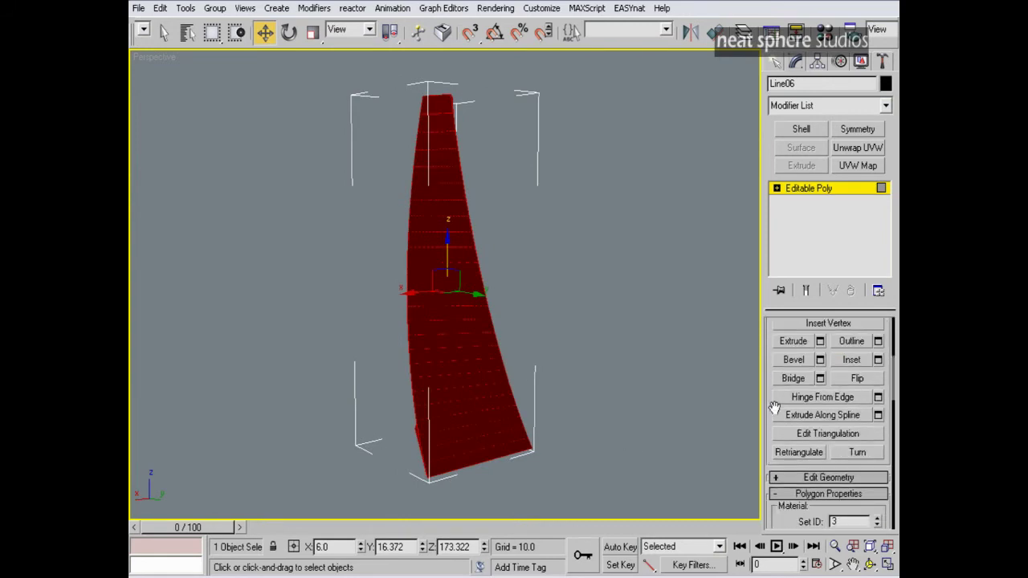
pyautogui.scroll(1, 773, 407)
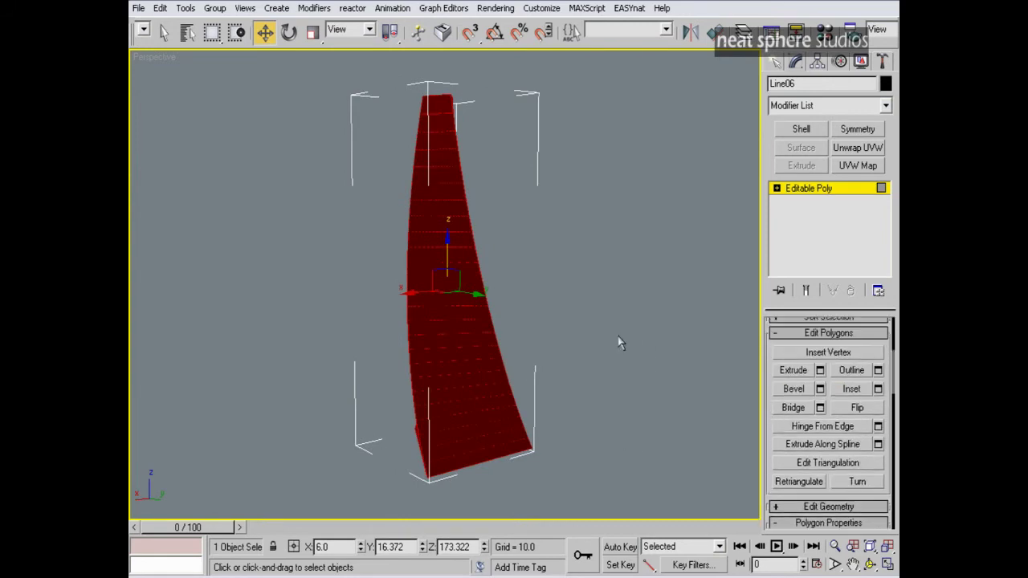
pyautogui.click(820, 370)
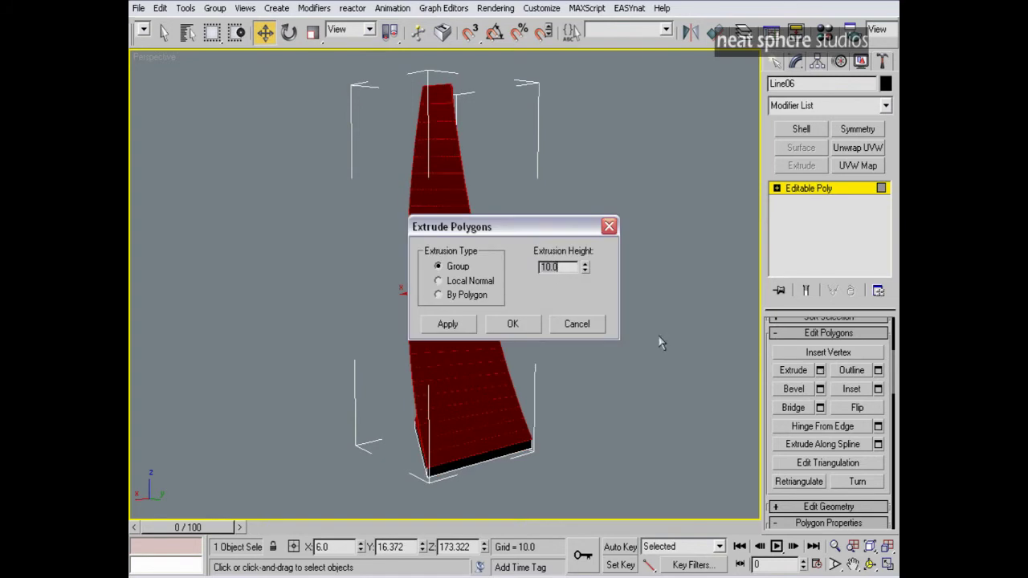
pyautogui.moveTo(513, 226); pyautogui.dragTo(684, 212)
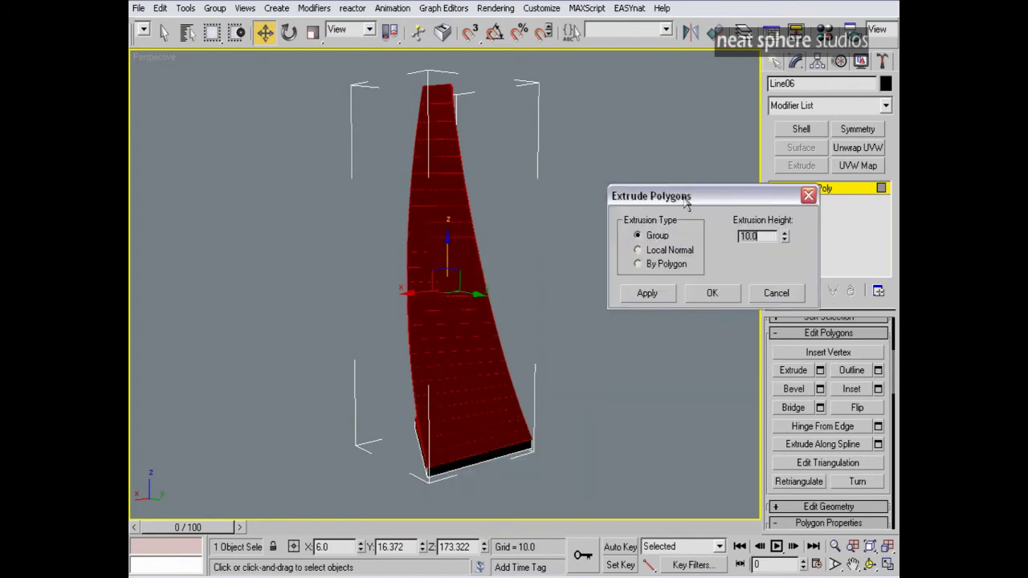
pyautogui.click(638, 264)
pyautogui.moveTo(505, 362); pyautogui.dragTo(491, 427, button='middle')
pyautogui.hotkey('alt', 'z')
pyautogui.moveTo(505, 401); pyautogui.dragTo(507, 351)
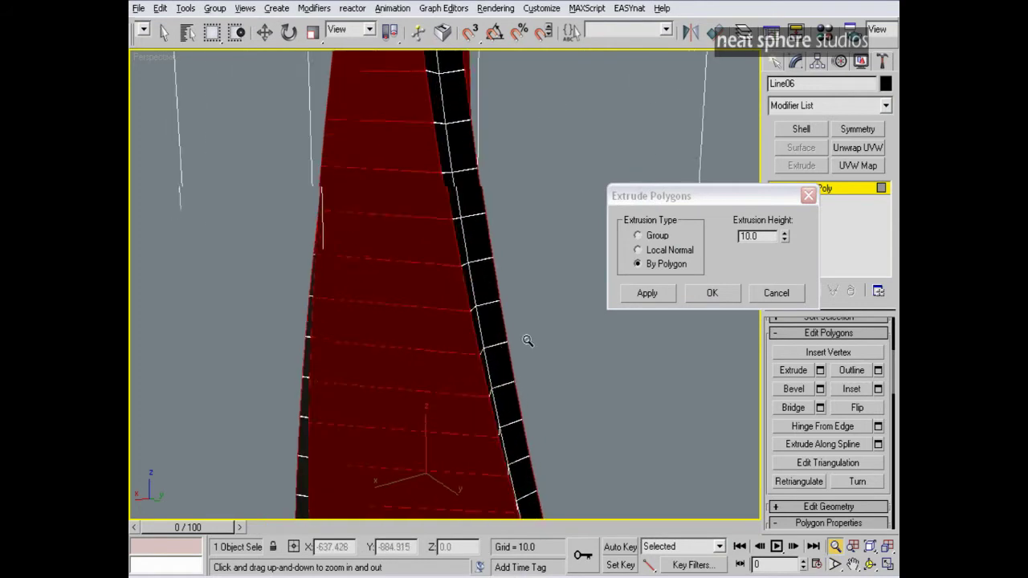
pyautogui.keyDown('alt'); pyautogui.moveTo(537, 335); pyautogui.dragTo(447, 356, button='middle'); pyautogui.keyUp('alt')
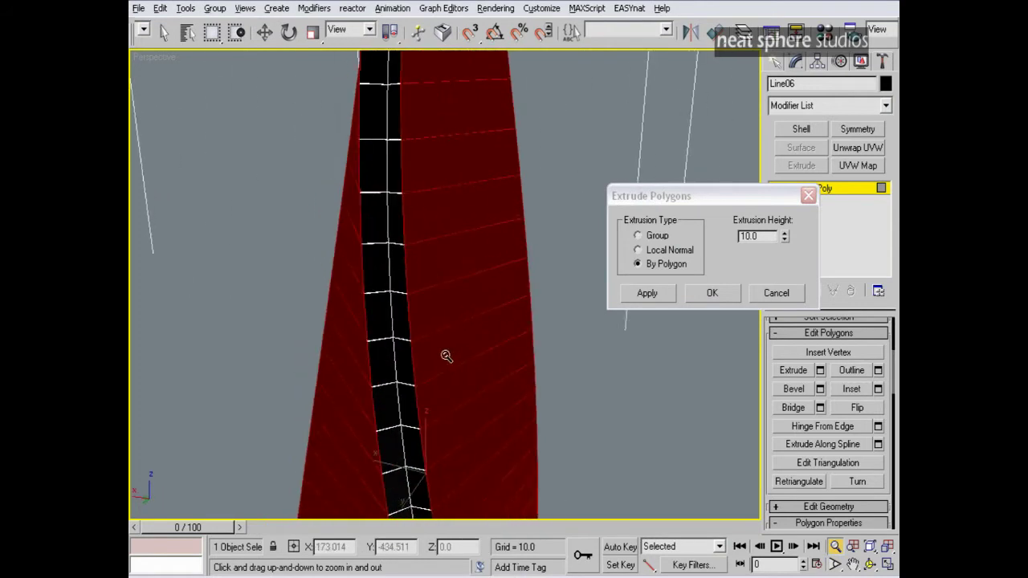
pyautogui.click(755, 294)
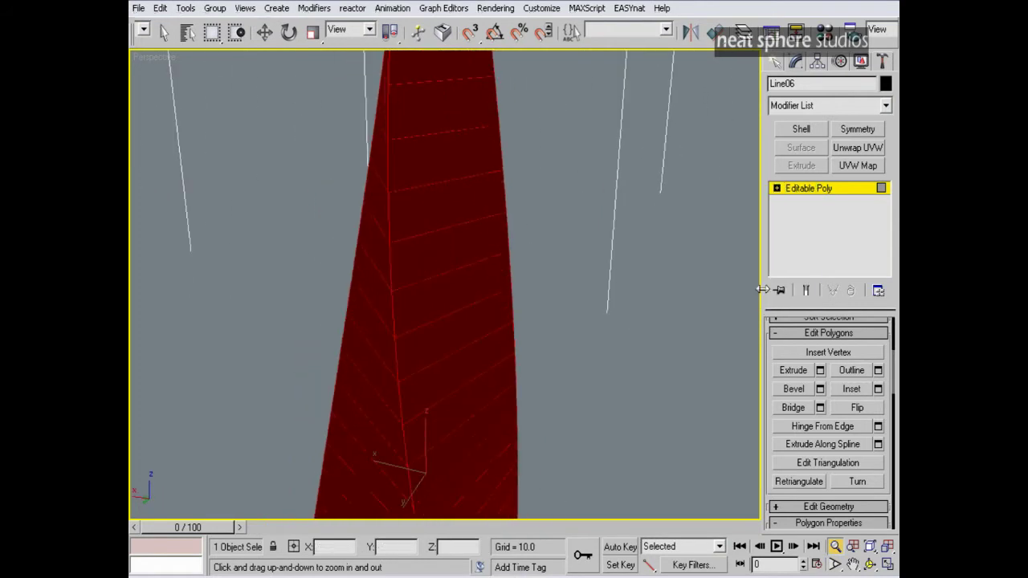
# Bevel the side faces By Polygon with height 10.0 and outline amount -1.0, then leave polygon editing and clear the selection
pyautogui.click(820, 389)
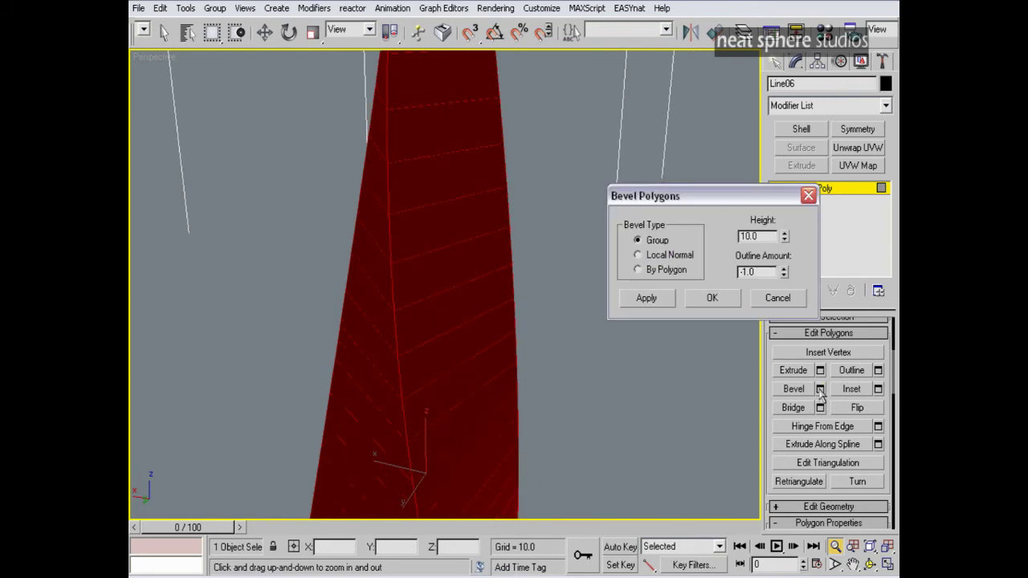
pyautogui.click(673, 271)
pyautogui.moveTo(527, 289); pyautogui.dragTo(534, 267)
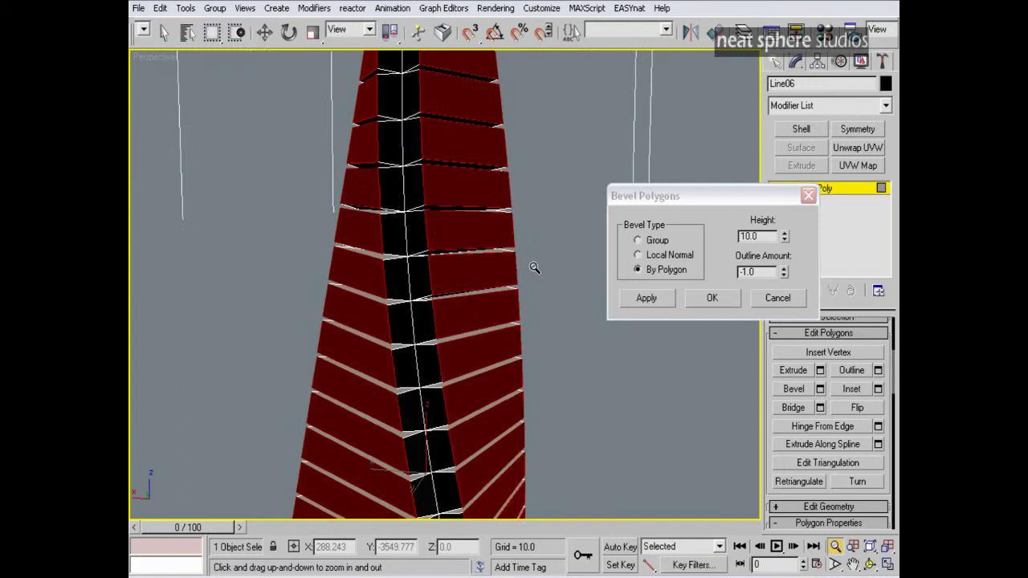
pyautogui.click(713, 298)
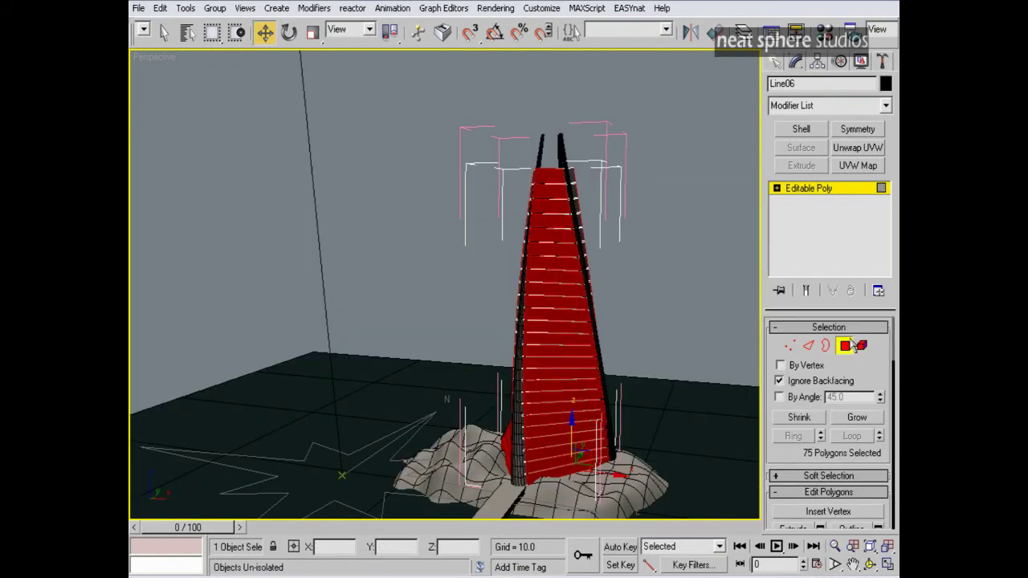
pyautogui.click(850, 340)
pyautogui.click(693, 325)
# Frame the whole tower and walkway in the perspective view and show the safe frame
pyautogui.keyDown('alt'); pyautogui.moveTo(635, 366); pyautogui.dragTo(480, 308, button='middle'); pyautogui.keyUp('alt')
pyautogui.hotkey('alt', 'z')
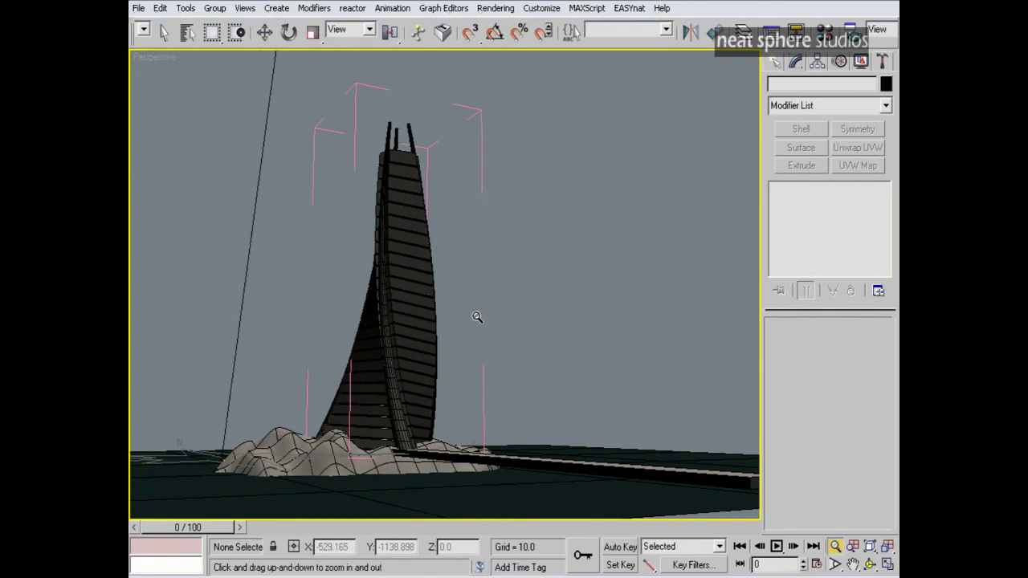
pyautogui.moveTo(477, 317); pyautogui.dragTo(482, 314)
pyautogui.keyDown('alt'); pyautogui.moveTo(481, 315); pyautogui.dragTo(560, 340, button='middle'); pyautogui.keyUp('alt')
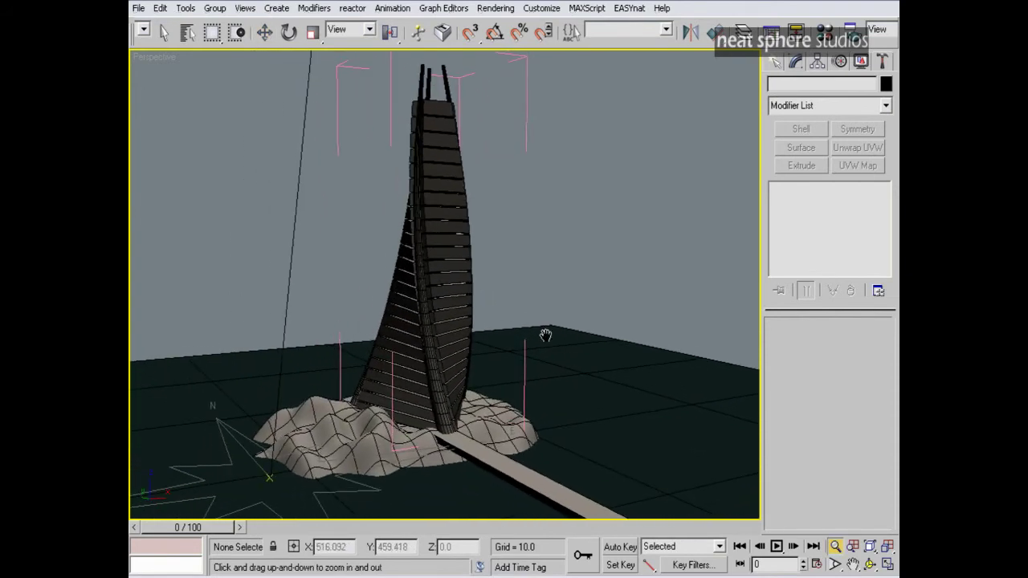
pyautogui.rightClick(141, 55)
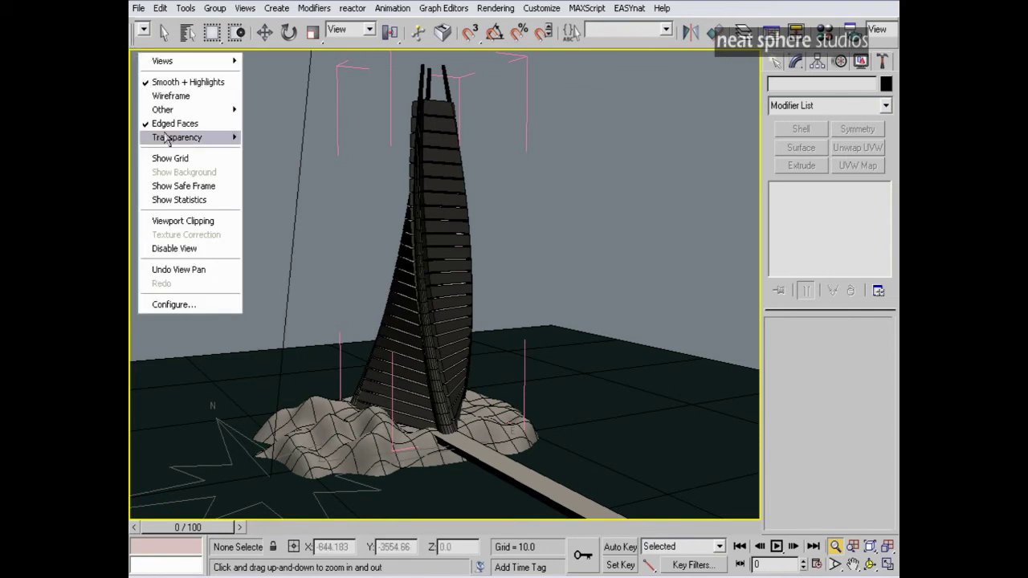
pyautogui.click(183, 186)
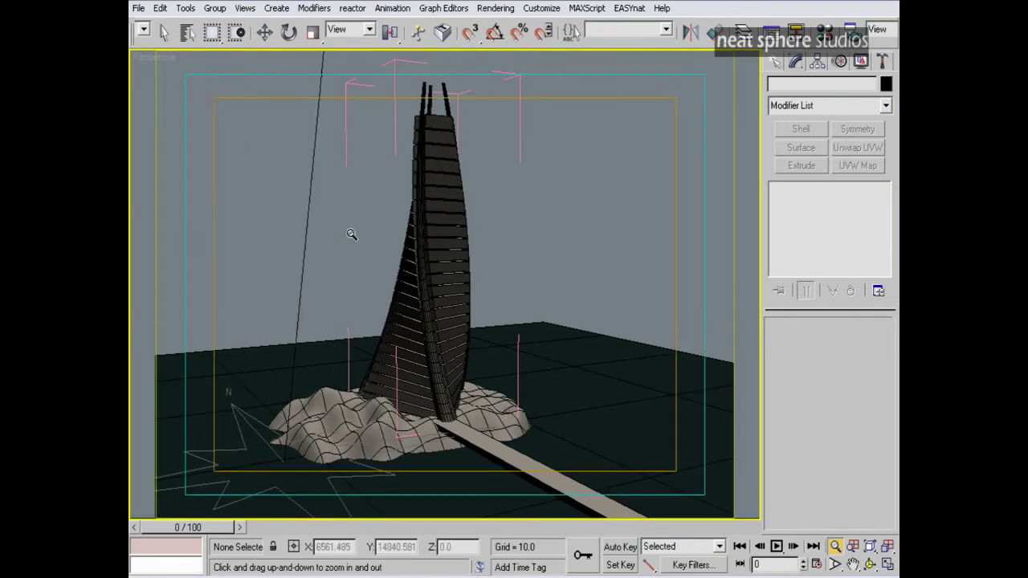
# Render the perspective view and bring the rendered frame fully into sight
pyautogui.moveTo(880, 45); pyautogui.dragTo(824, 41)
pyautogui.click(884, 41)
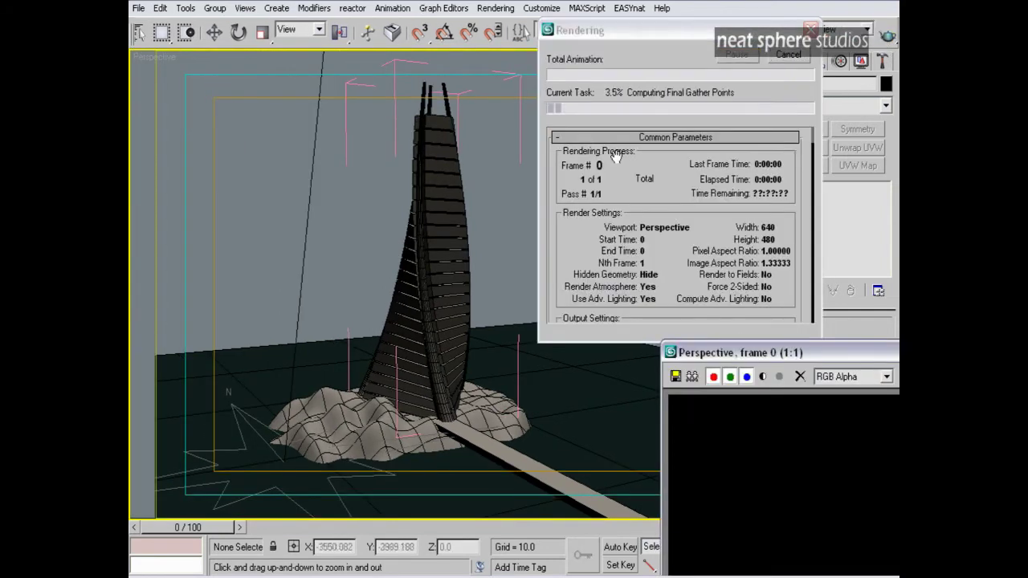
pyautogui.moveTo(885, 361); pyautogui.dragTo(496, 51)
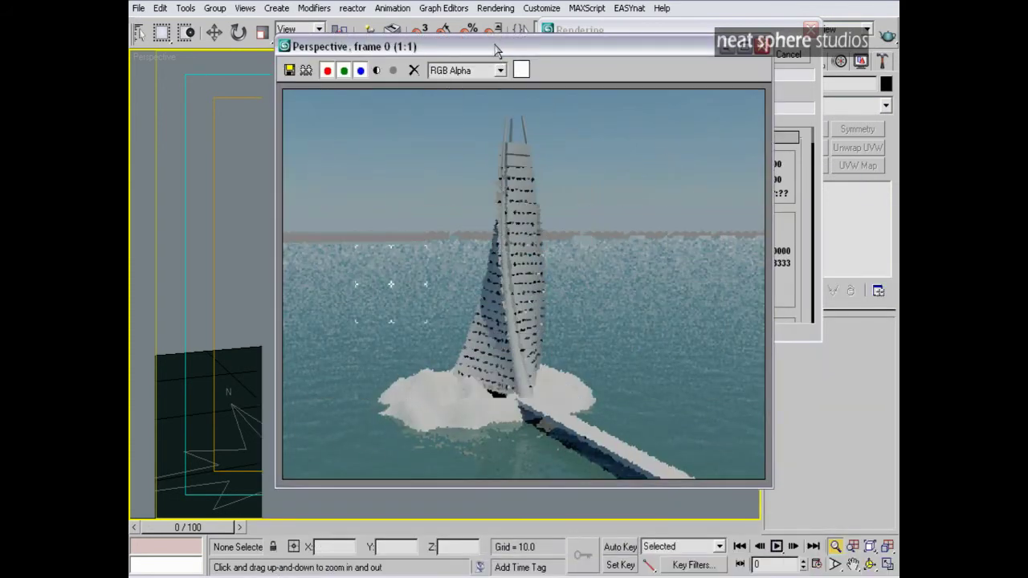